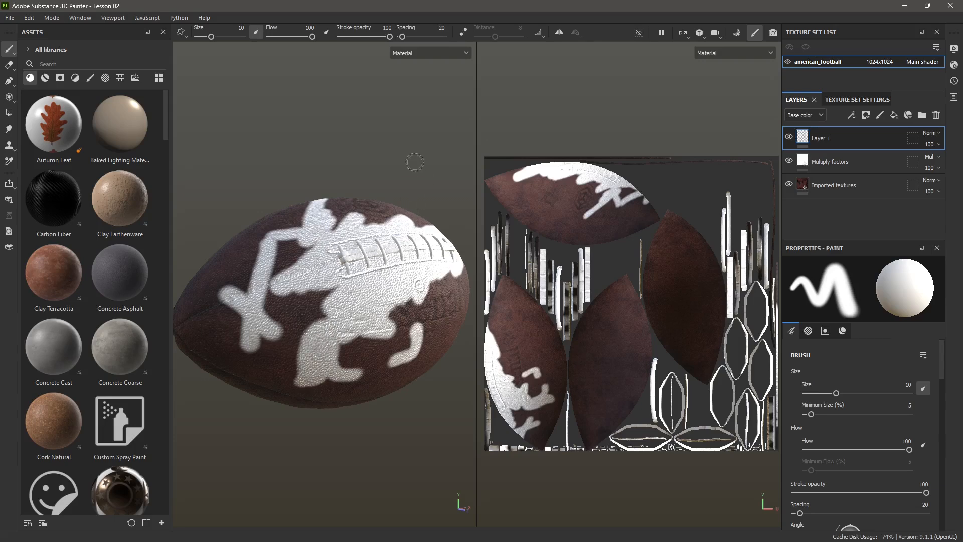
- Paint another white stroke near the football's upper edge on Layer 1, and select the Imported textures layer
mouse_move(348, 230)
left_mouse_down()
mouse_move(380, 211)
mouse_move(339, 208)
left_mouse_up()
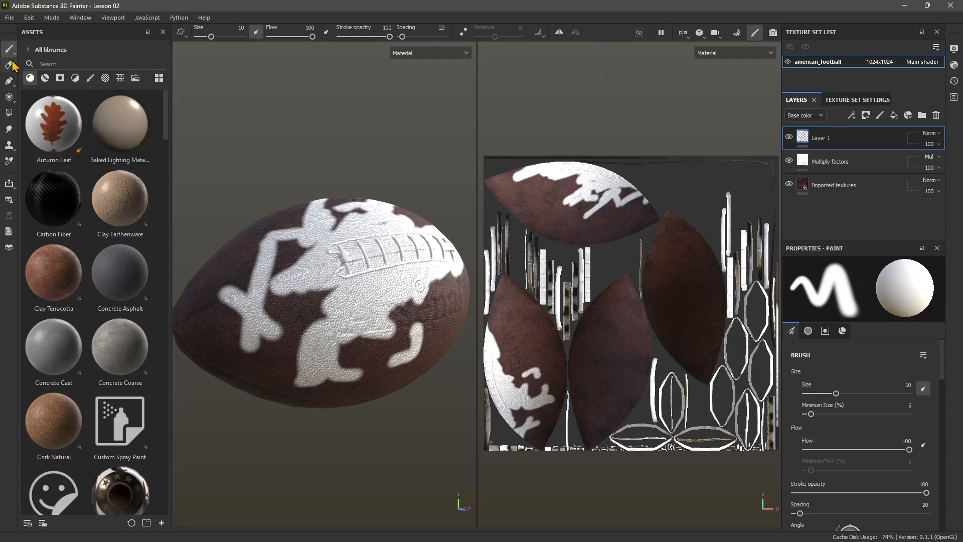
left_click(9, 18)
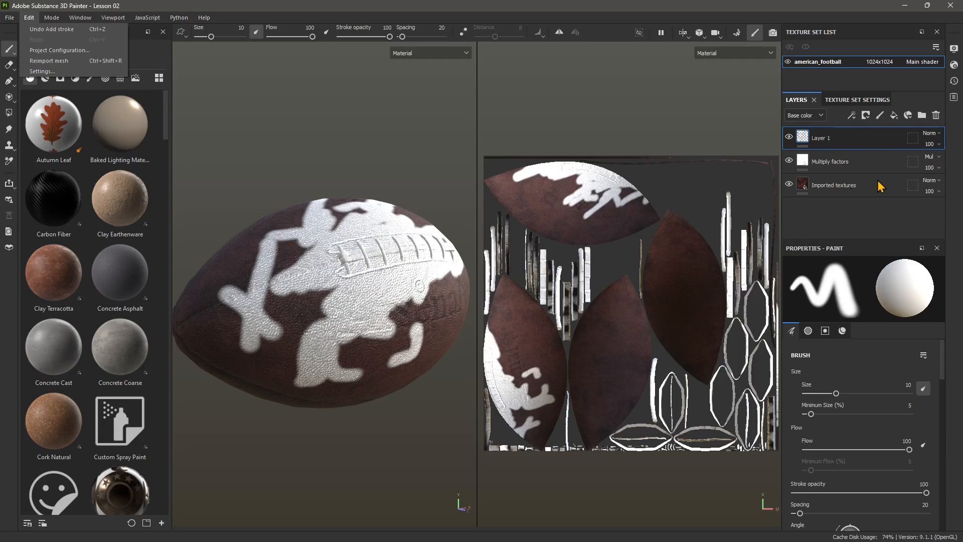
left_click(858, 197)
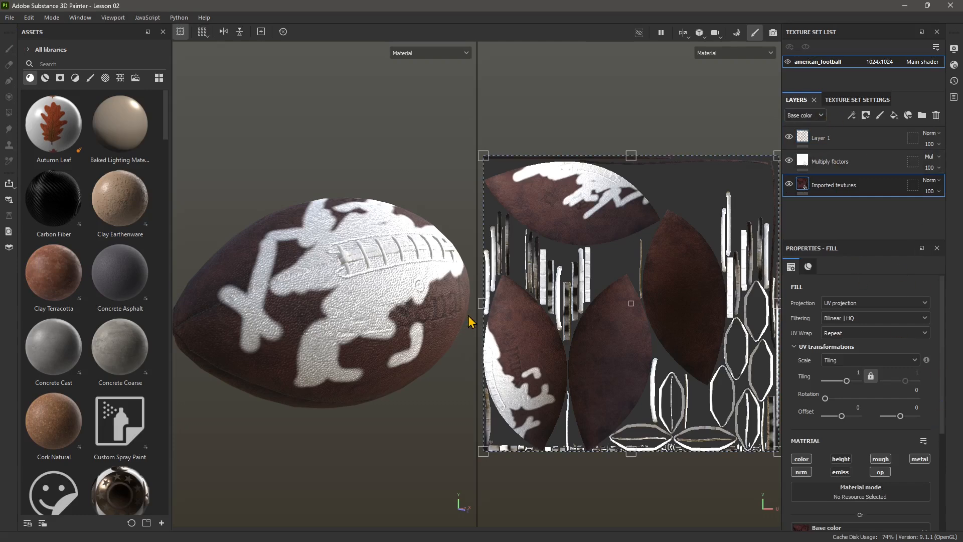
- Open the PreviewSphere sample project, discarding the unsaved changes to the football project
left_click(9, 17)
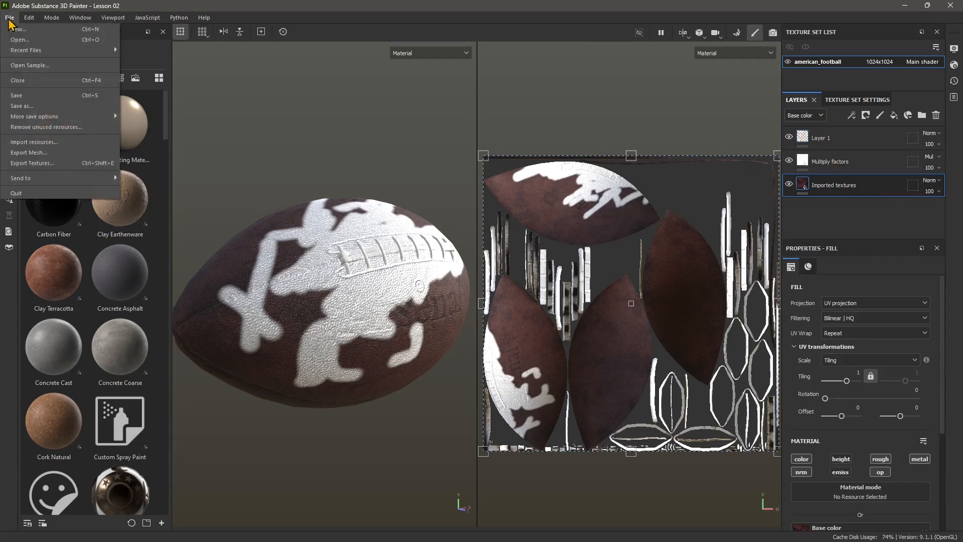
mouse_move(29, 51)
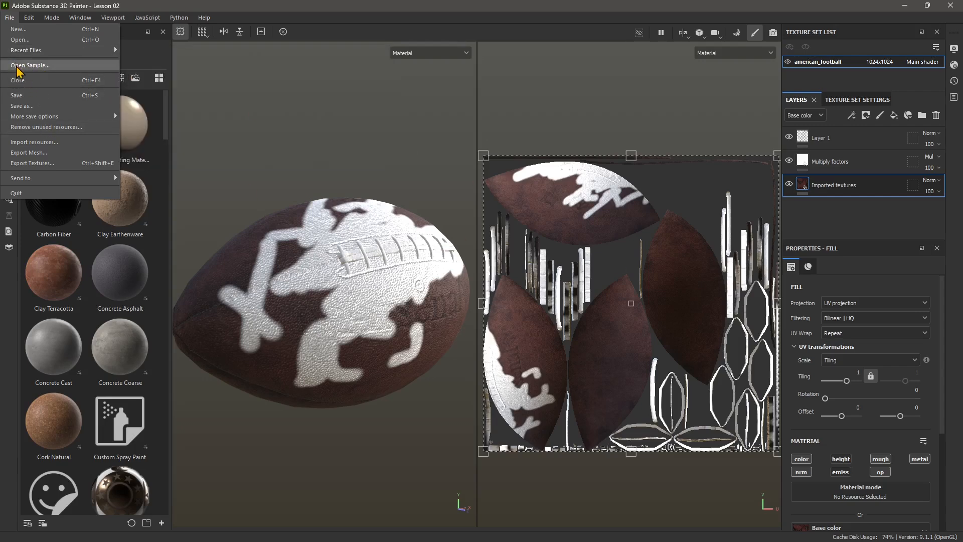
left_click(29, 81)
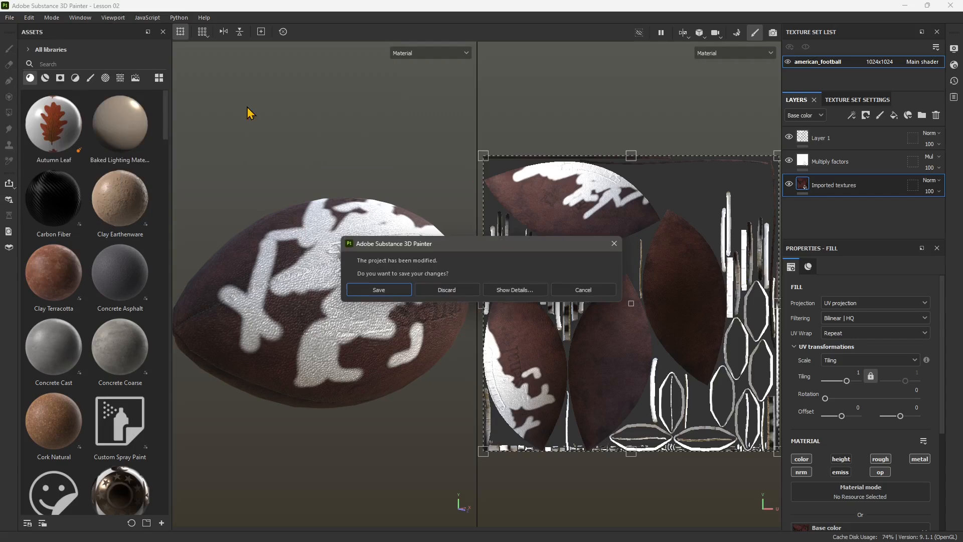
left_click(447, 291)
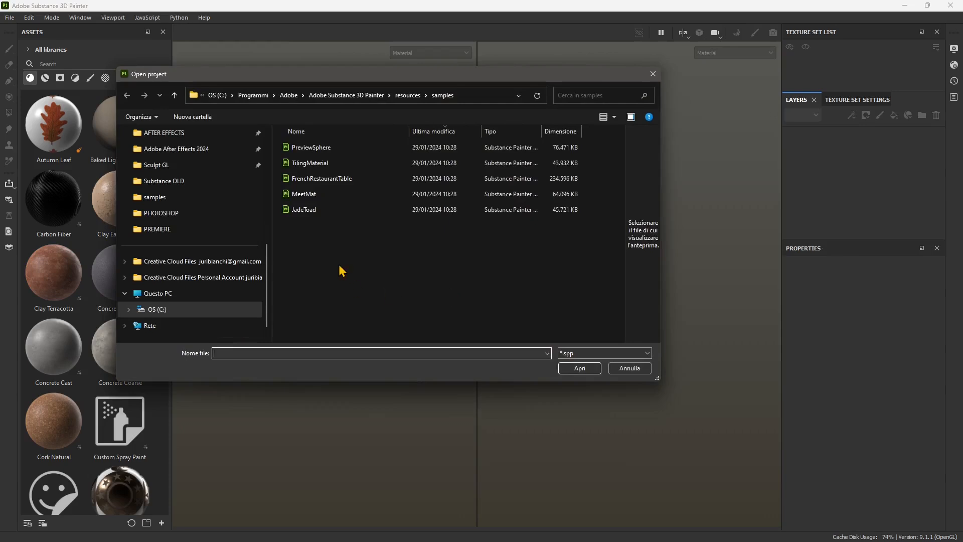
left_click(293, 148)
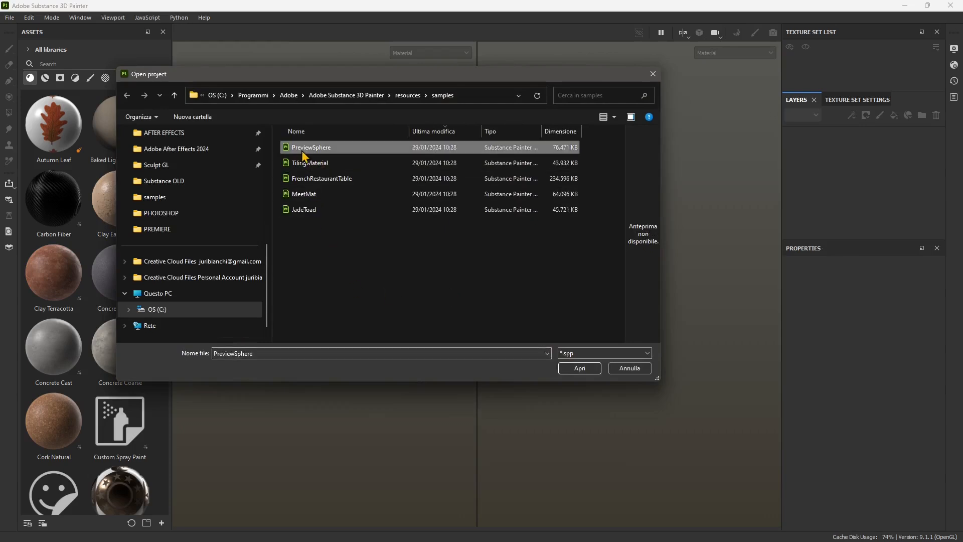
left_click(580, 368)
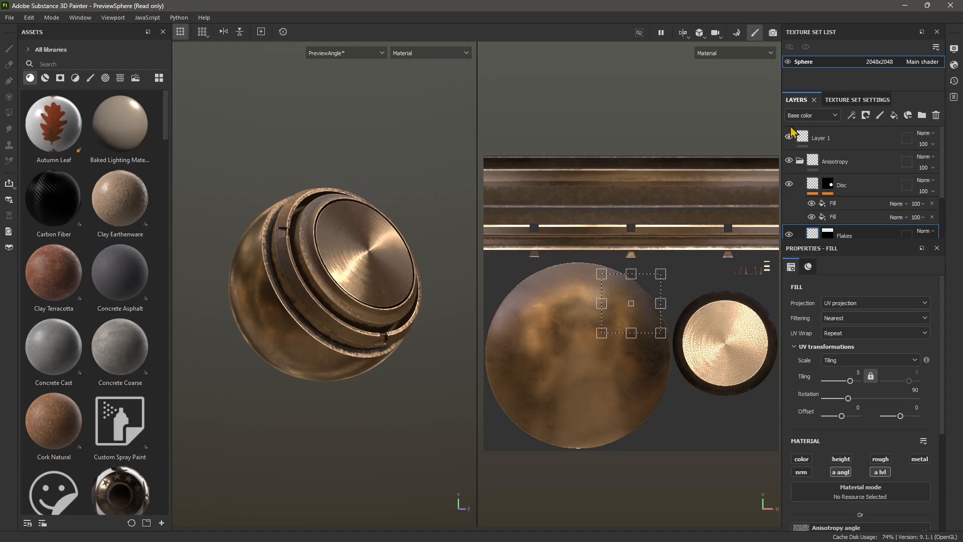
- Enlarge the texture set list and the layer stack so that all layers from Layer 1 to Bronze Armor fit
left_click_drag(820, 91, 819, 135)
left_click_drag(850, 254, 862, 364)
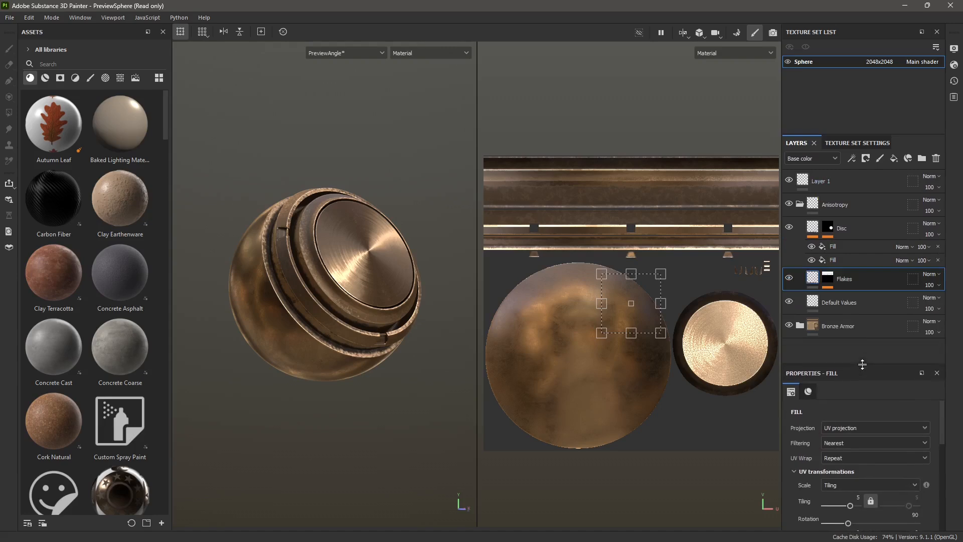
- Toggle the visibility of the Sphere texture set off and on twice, leaving it visible
left_click(788, 61)
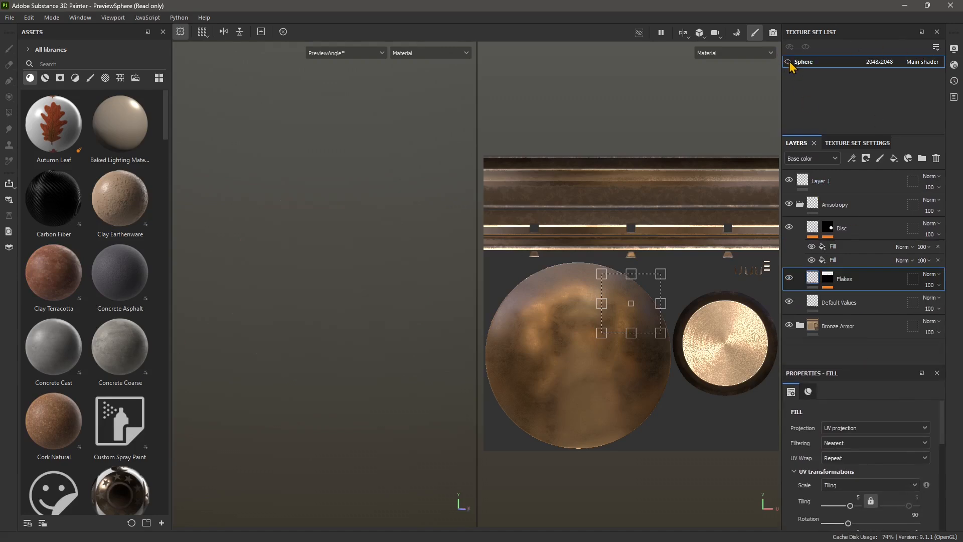
left_click(787, 61)
left_click(787, 62)
left_click(787, 61)
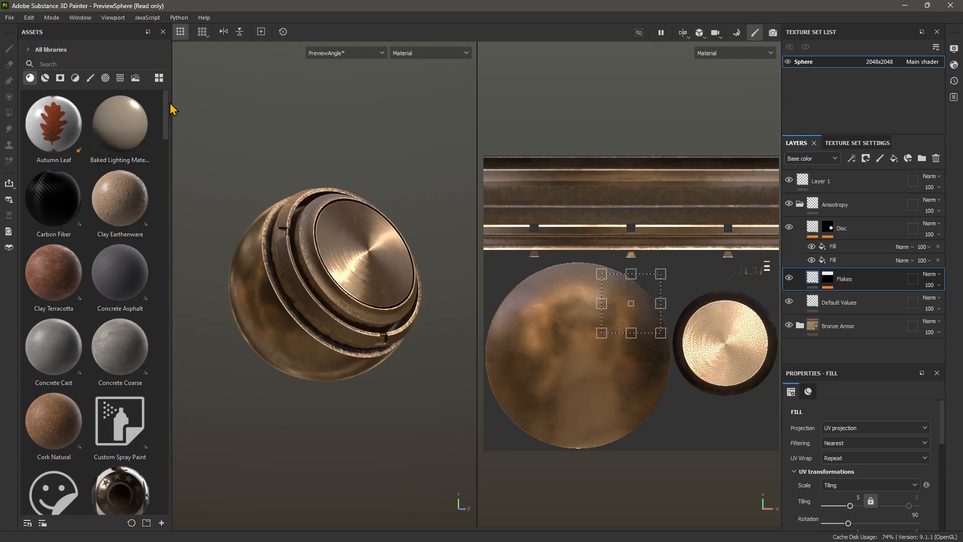
- Limit the asset library to the Project resources and clear the asset search filters
left_click_drag(164, 126, 169, 93)
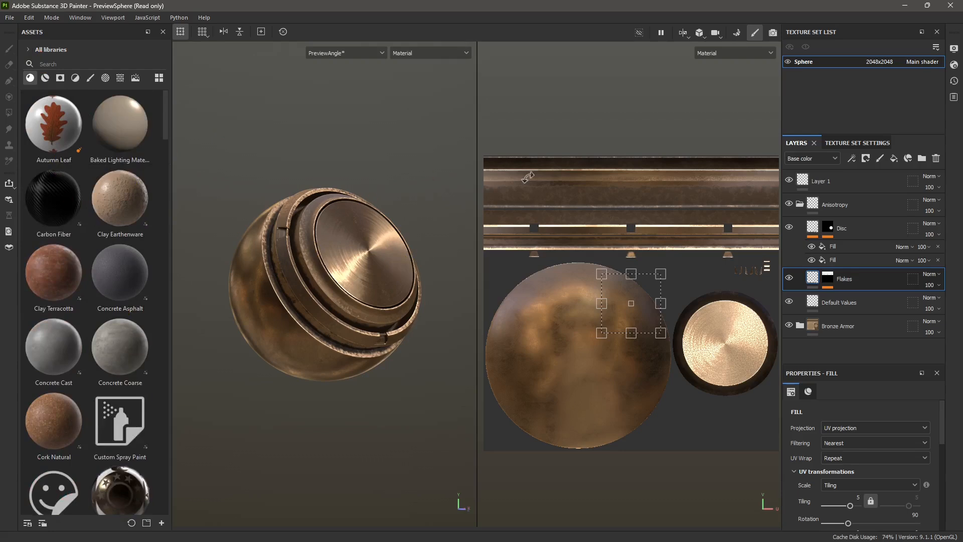
left_click(28, 50)
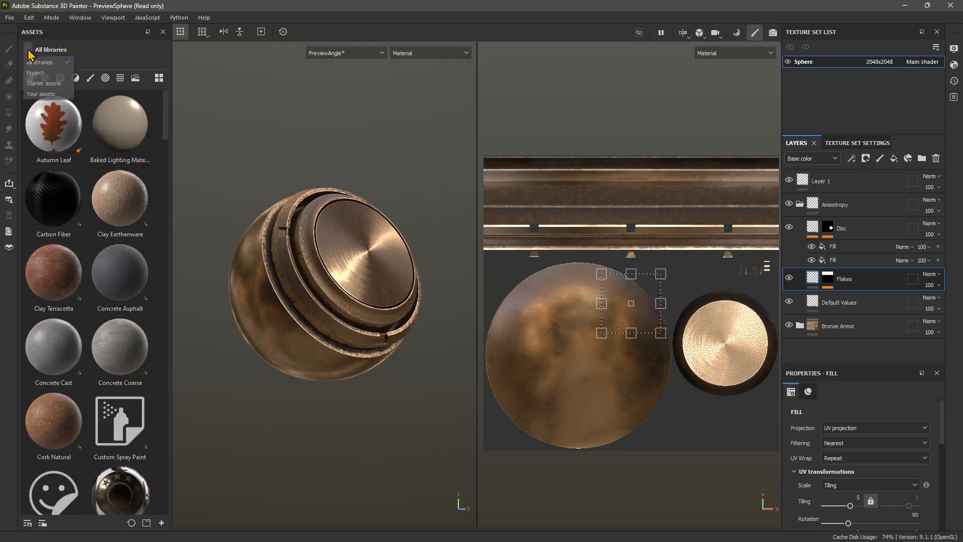
left_click(44, 74)
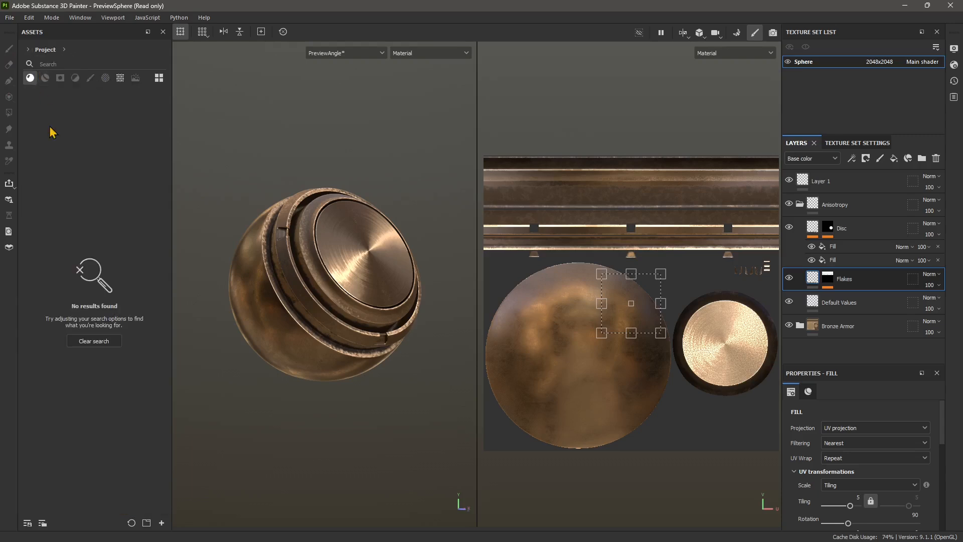
left_click(102, 345)
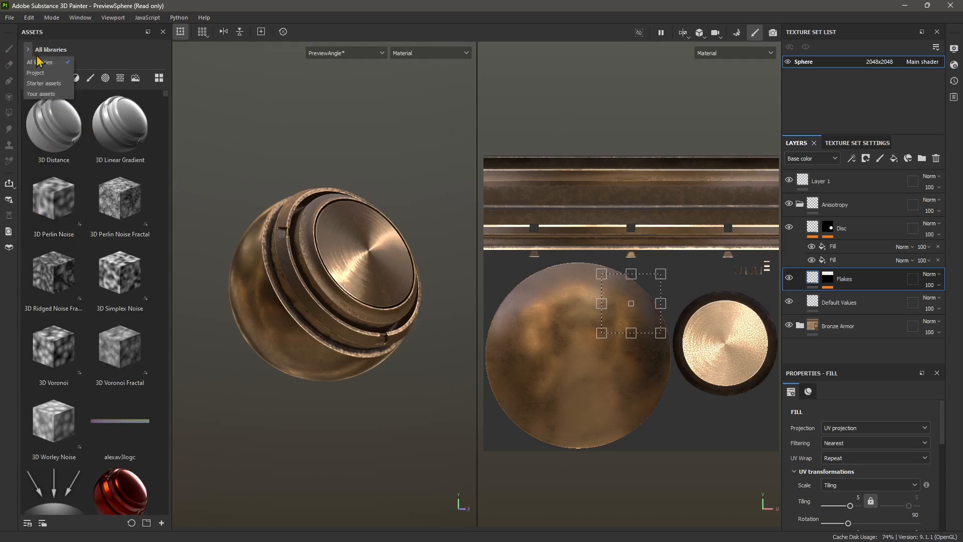
left_click(44, 74)
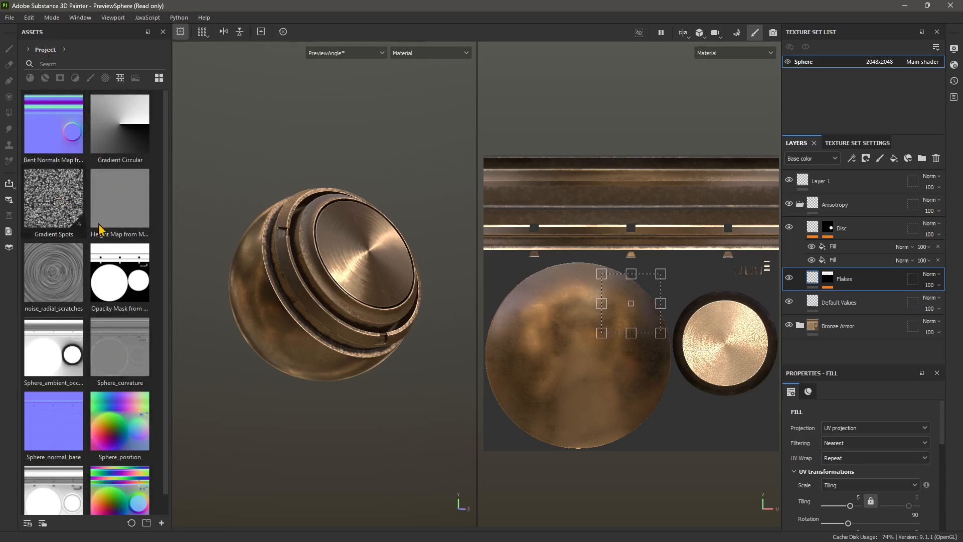
- Look through the project's texture resources, including Gradient Spots, Gradient Circular and the sphere's ambient occlusion, position and normal base maps
scroll(120, 350, "down", 1)
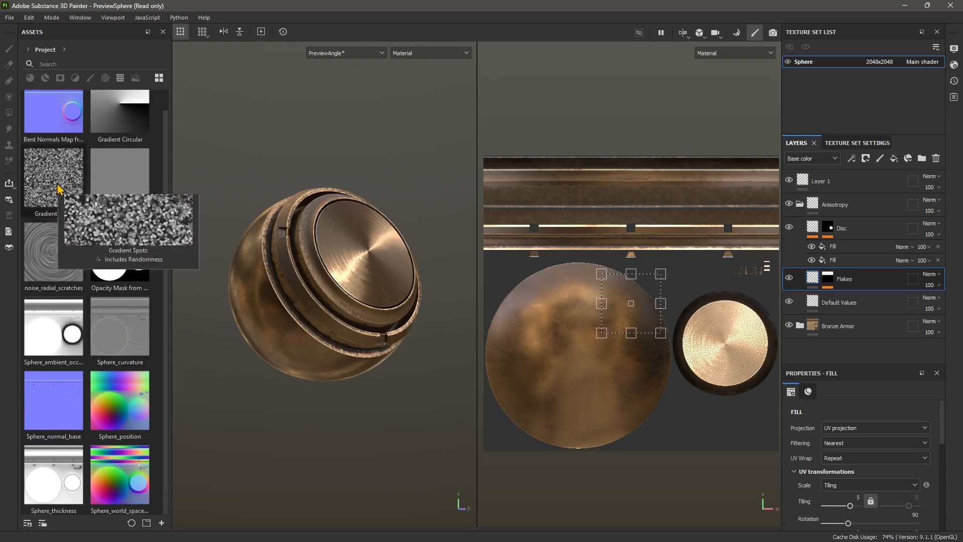
scroll(59, 189, "up", 1)
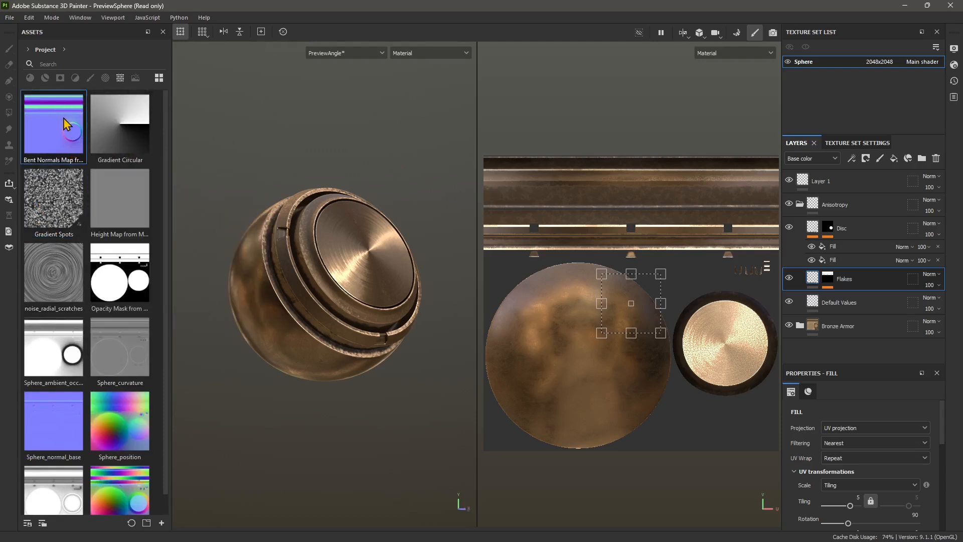
mouse_move(64, 123)
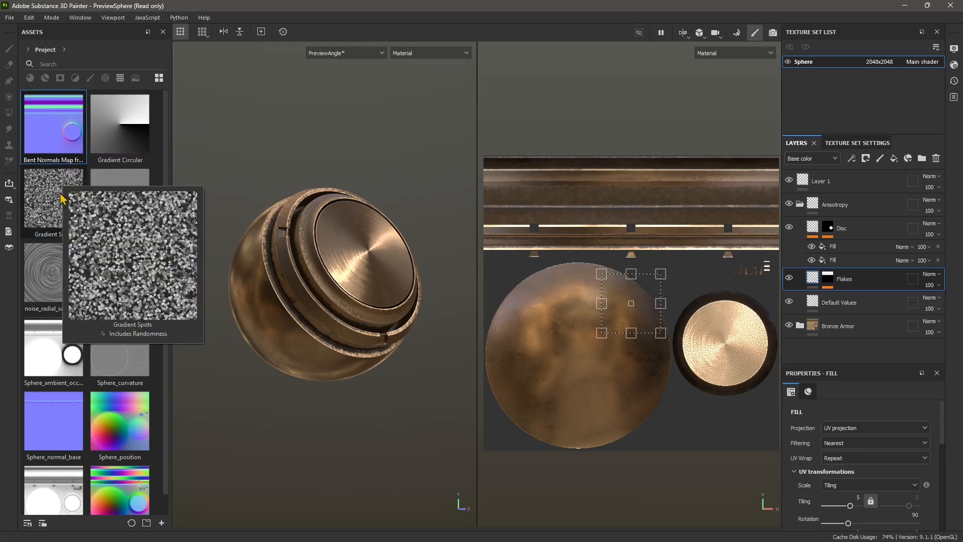
mouse_move(56, 213)
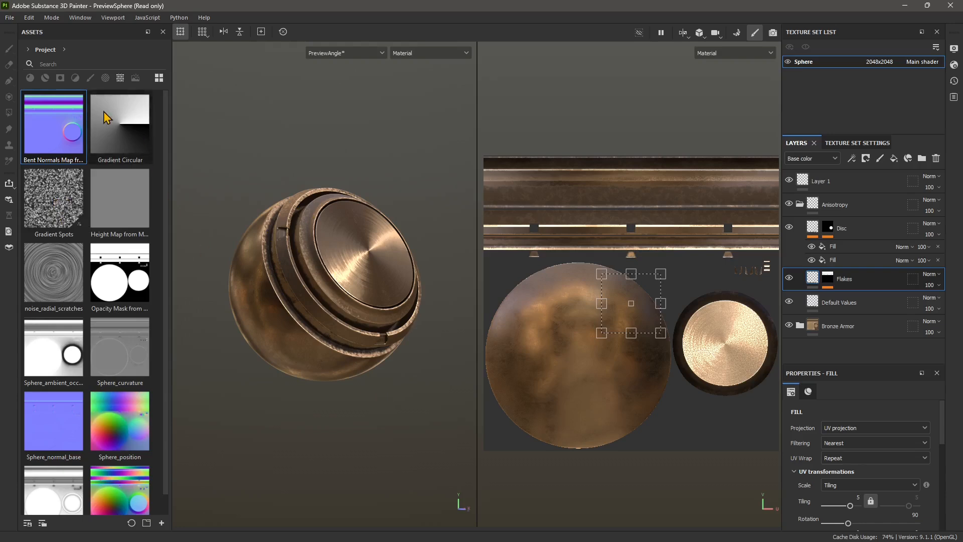
left_click(129, 130)
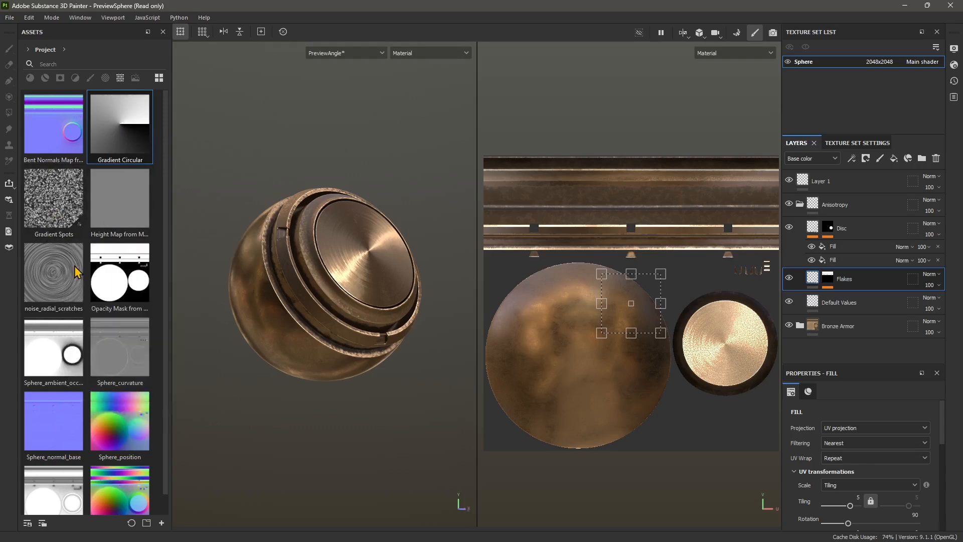
left_click(75, 351)
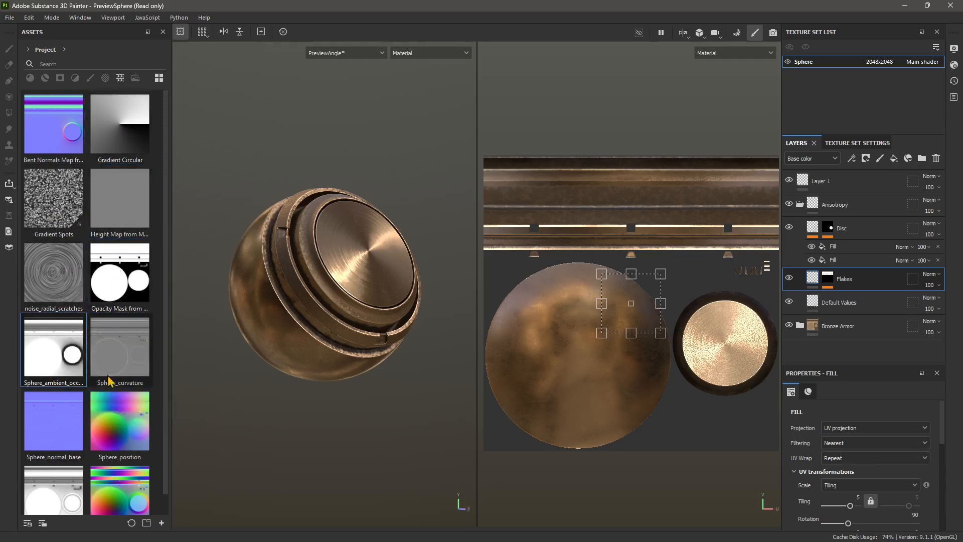
scroll(97, 408, "down", 1)
left_click(98, 411)
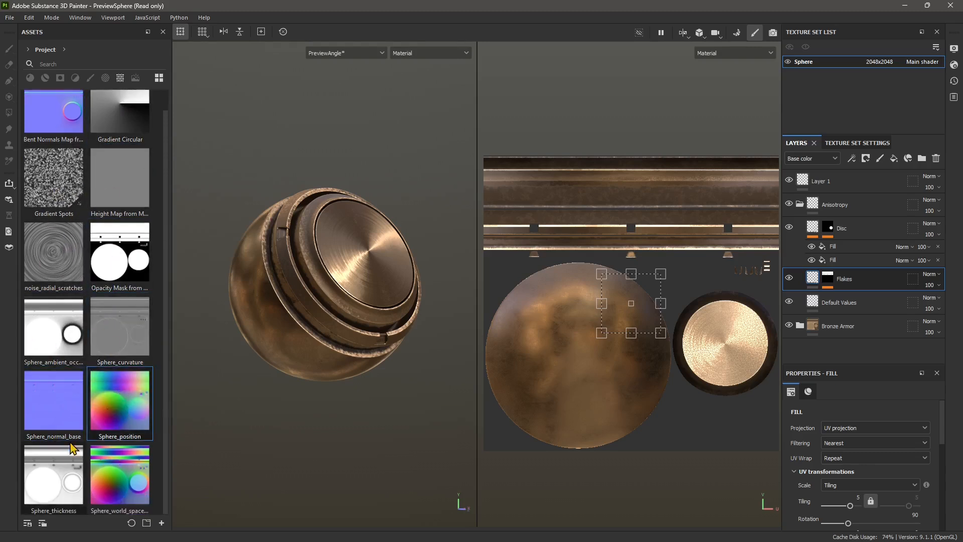
left_click(73, 409)
scroll(73, 401, "up", 1)
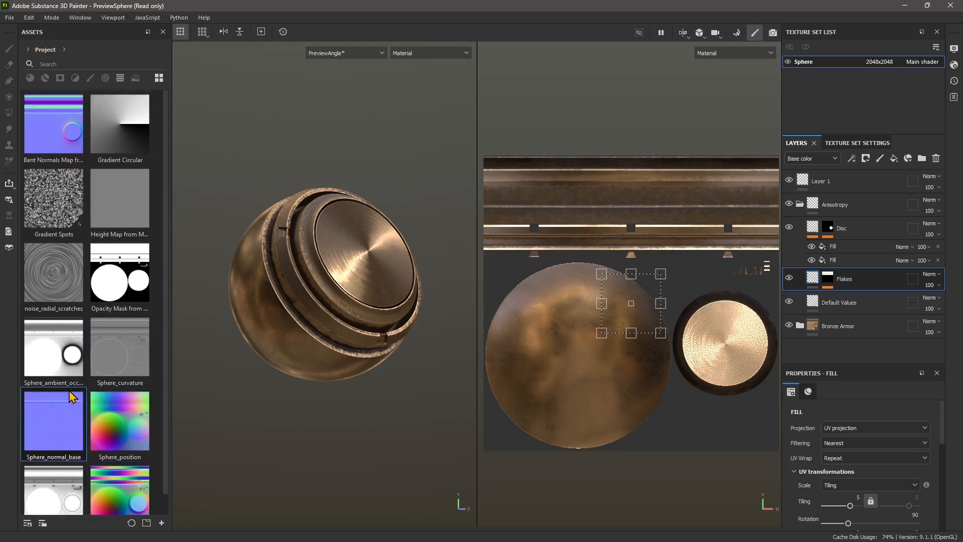
- Preview the Bent Normals map, Gradient Spots, Gradient Circular and the height map among the project resources
mouse_move(72, 396)
left_click(39, 140)
left_click(67, 217)
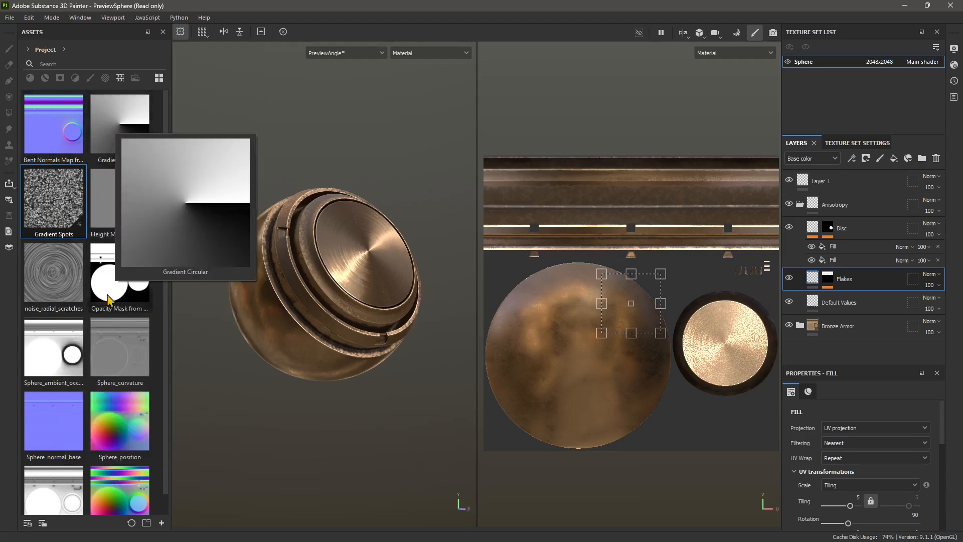
left_click(68, 150)
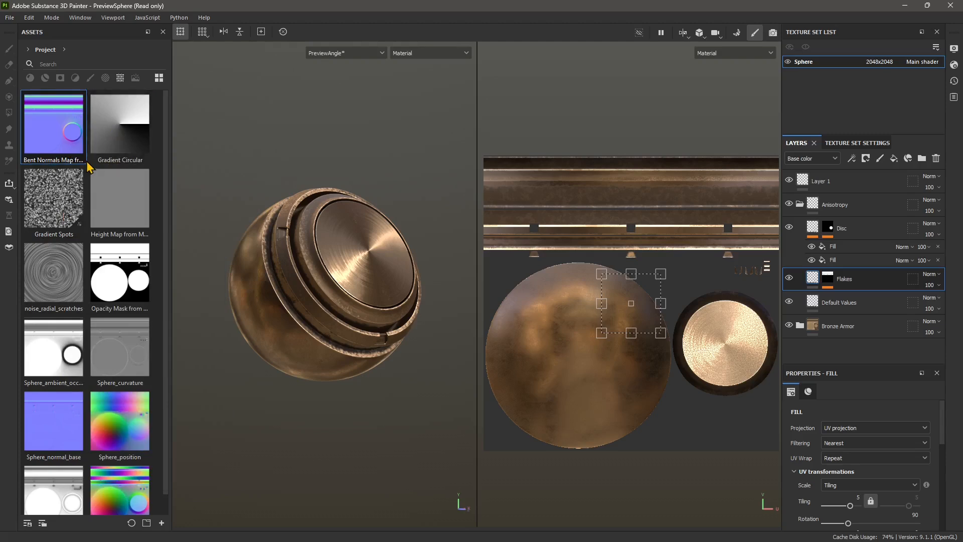
mouse_move(88, 163)
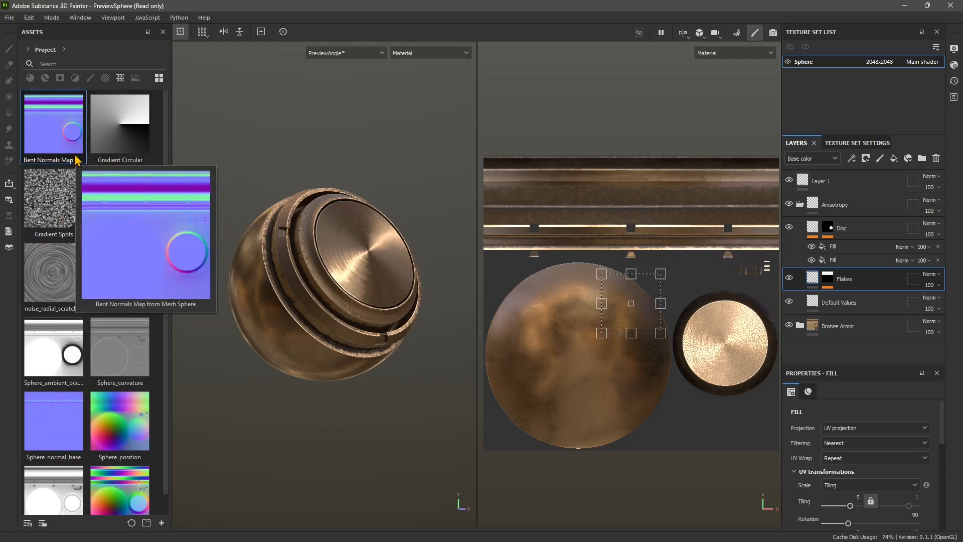
mouse_move(148, 201)
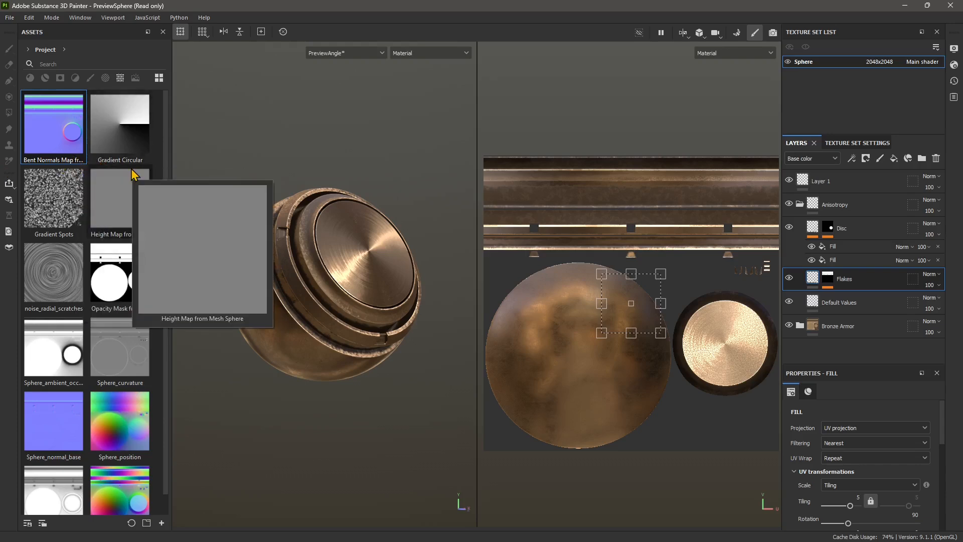
left_click(57, 197)
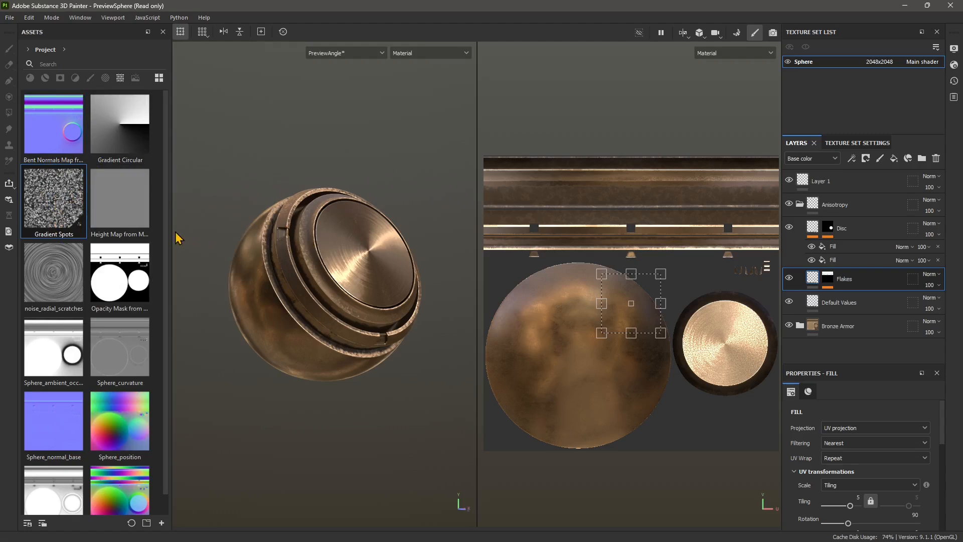
left_click(66, 145)
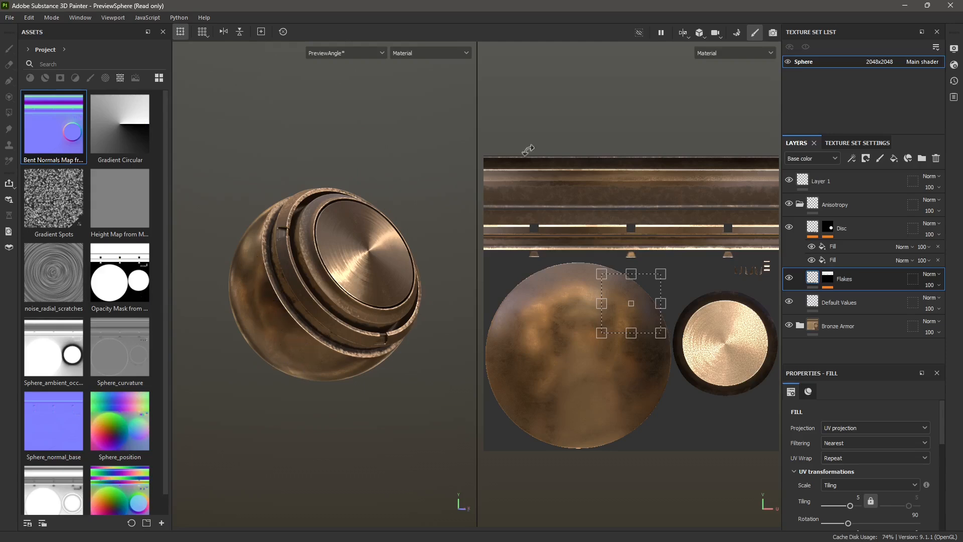
left_click(335, 174)
- Open the display settings and review the environment, shadow, camera and post-effect options
left_click(954, 50)
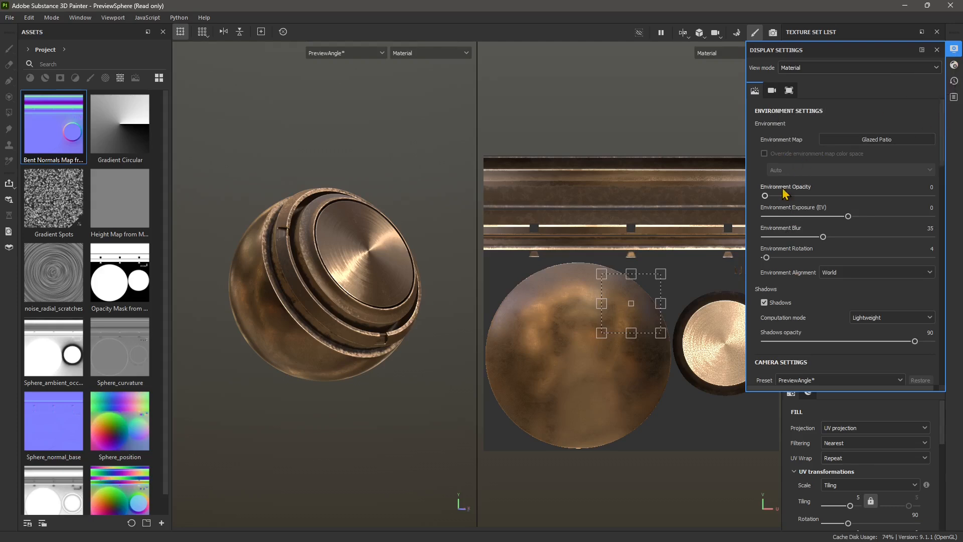
scroll(800, 203, "down", 3)
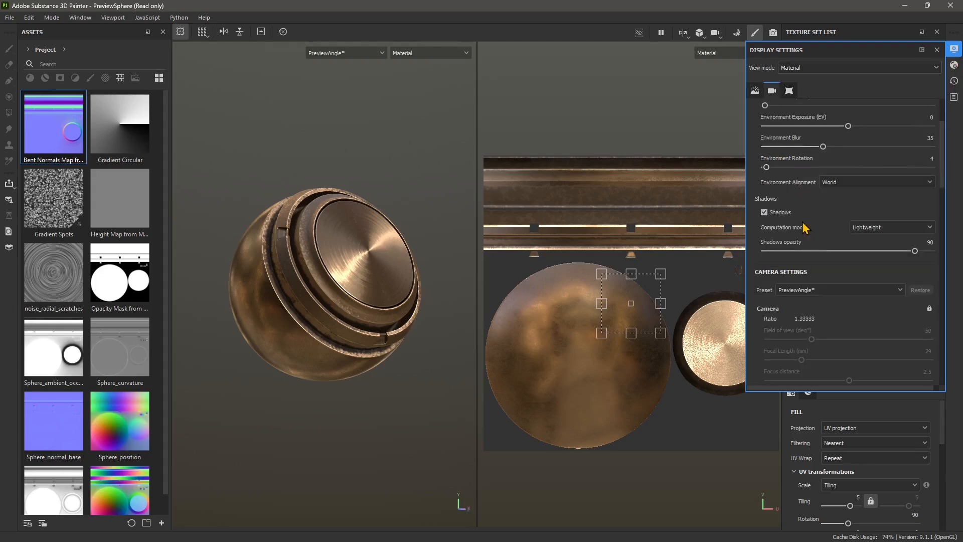
scroll(798, 236, "down", 2)
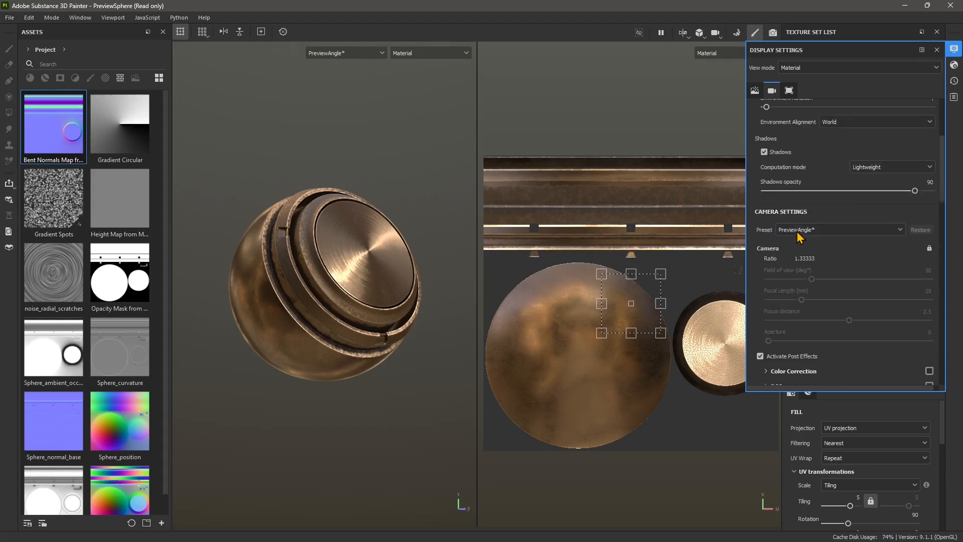
scroll(806, 292, "down", 4)
scroll(803, 276, "down", 10)
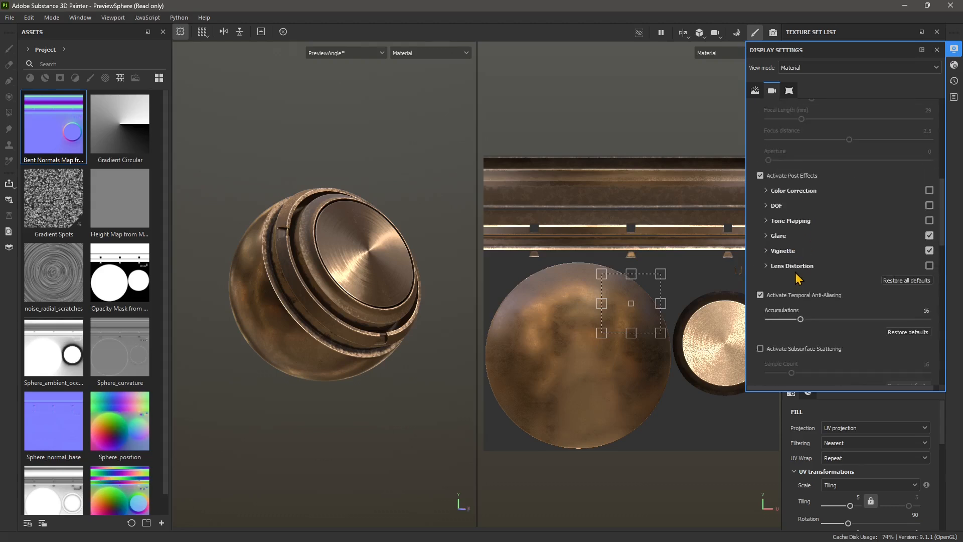
- Review the camera, viewport and environment sections of the display settings, ending on the environment settings
left_click(773, 93)
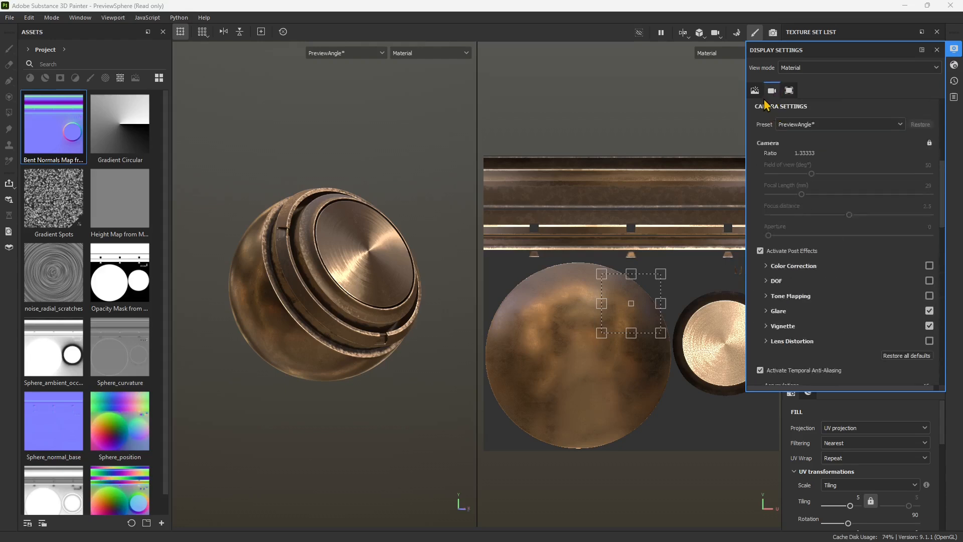
left_click(754, 91)
left_click(772, 91)
left_click(788, 92)
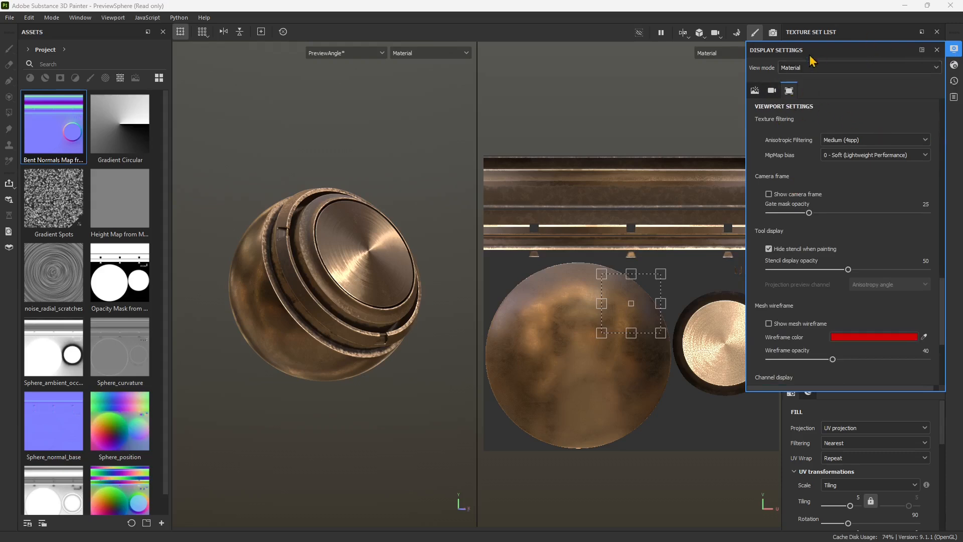
left_click(771, 93)
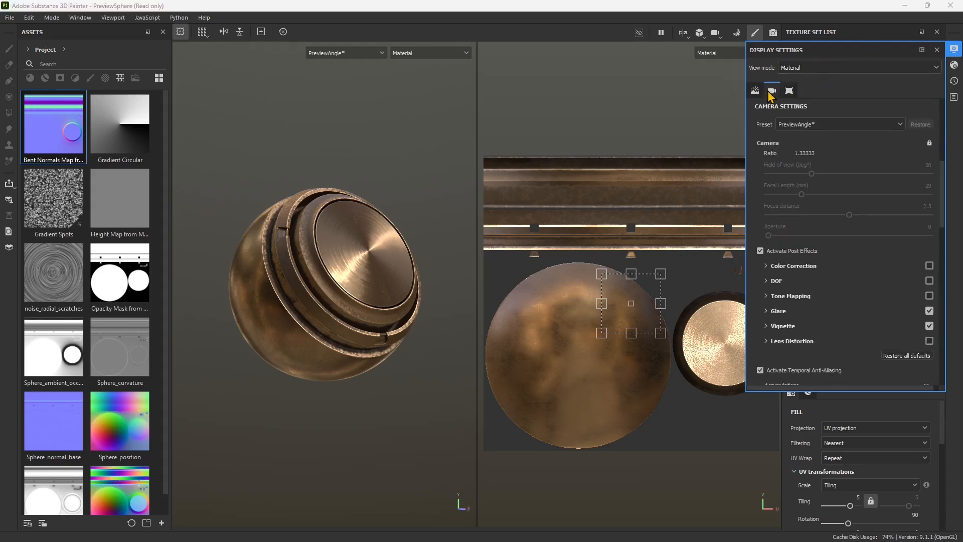
left_click(755, 92)
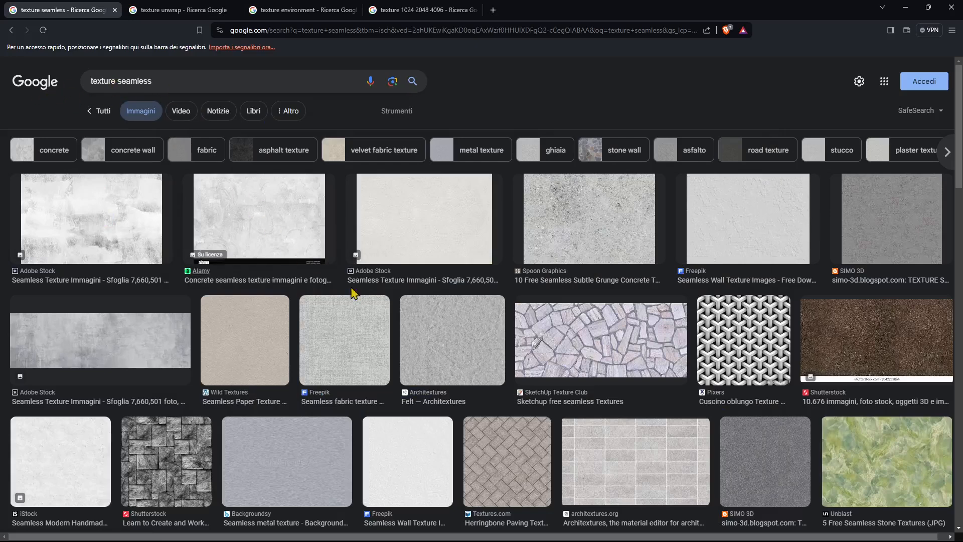
- Switch to the web browser and look over the image results for "texture seamless"
scroll(327, 253, "down", 1)
scroll(122, 97, "up", 1)
double_click(102, 82)
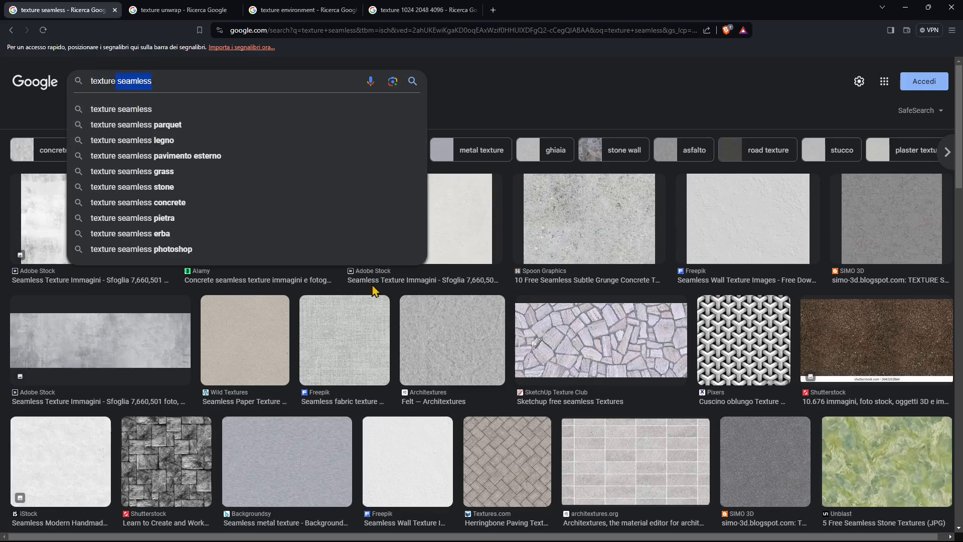
left_click(135, 85)
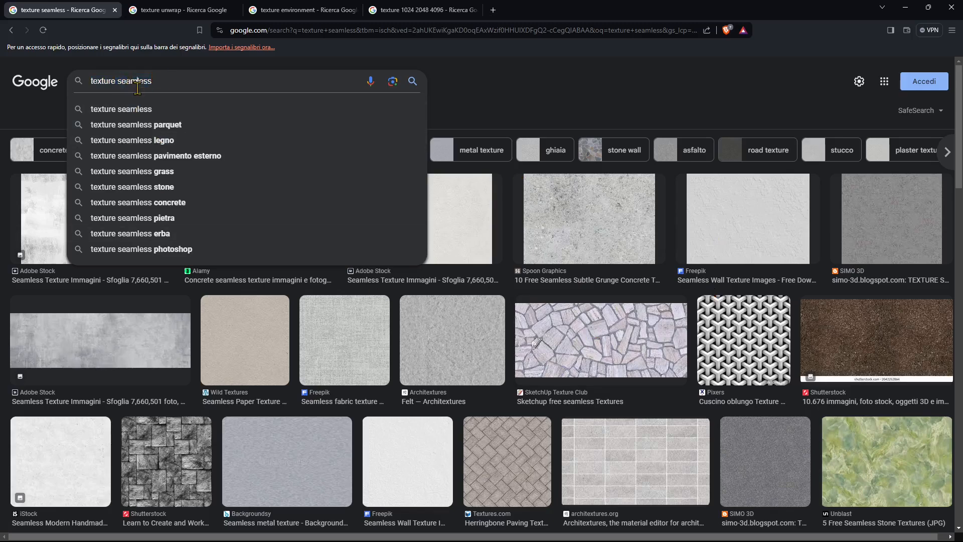
left_click(513, 80)
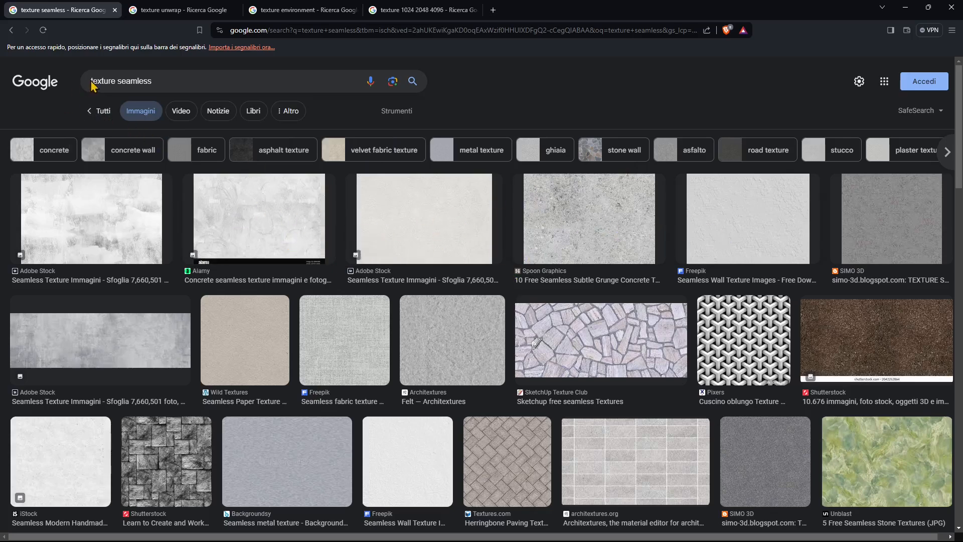
- Change the image search to "texture tileable" and run it
left_click(119, 81)
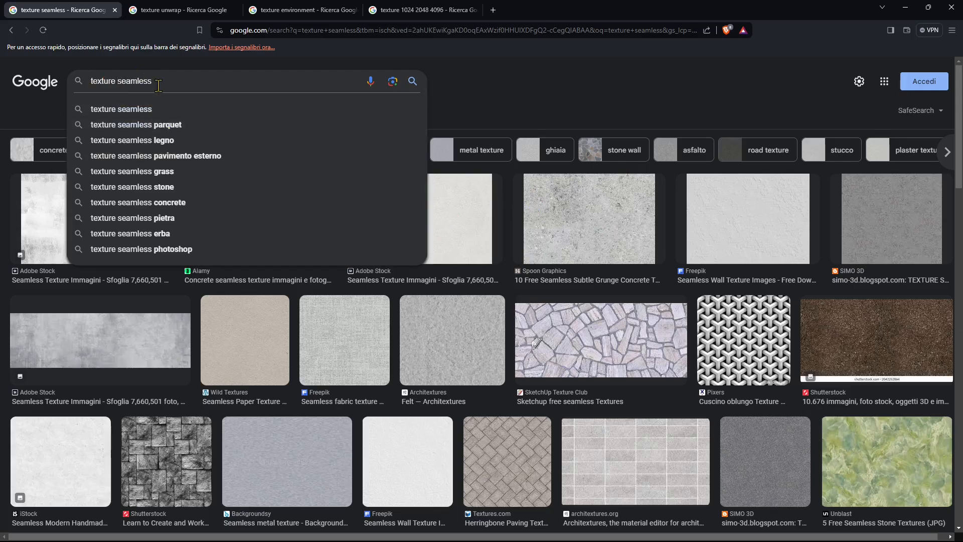
left_click_drag(157, 84, 122, 85)
type("tileab")
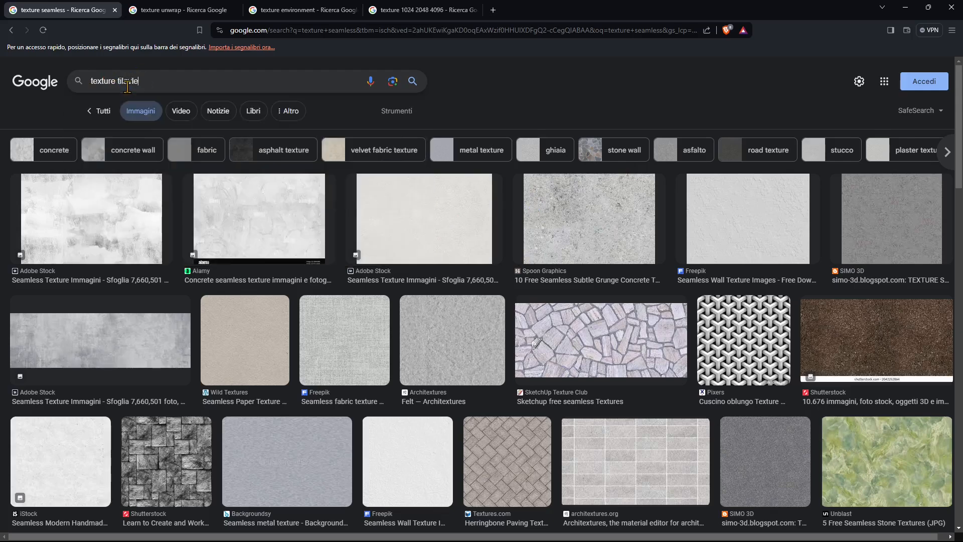
key("Return")
double_click(127, 81)
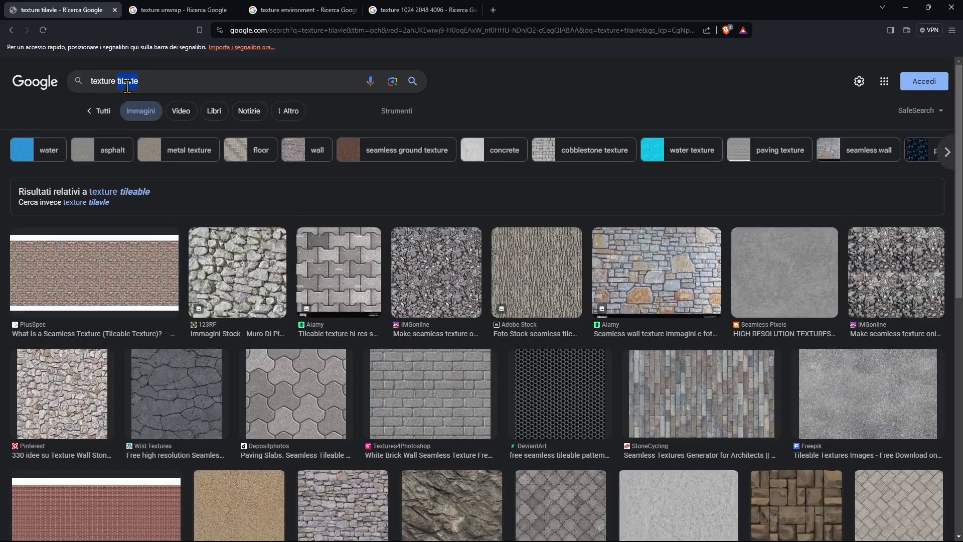
type("tileable")
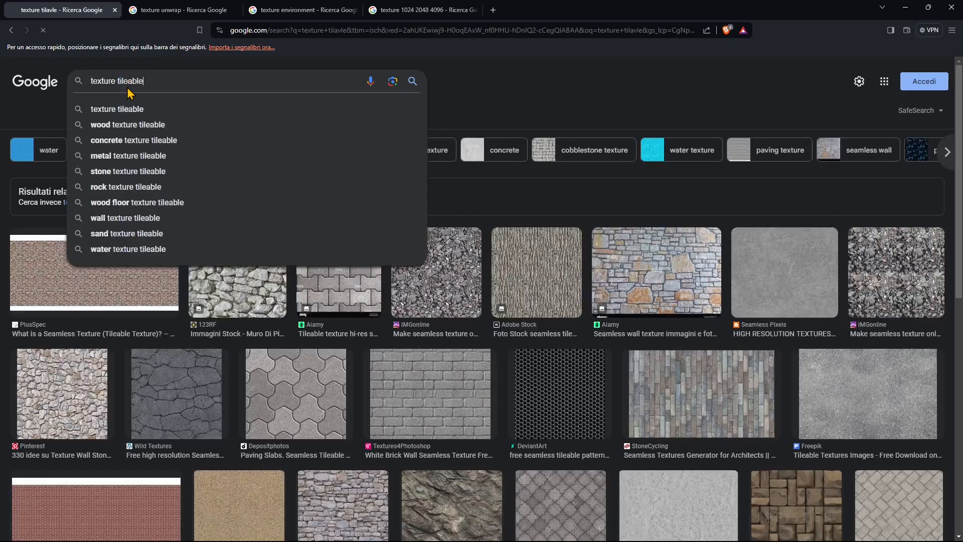
key("Return")
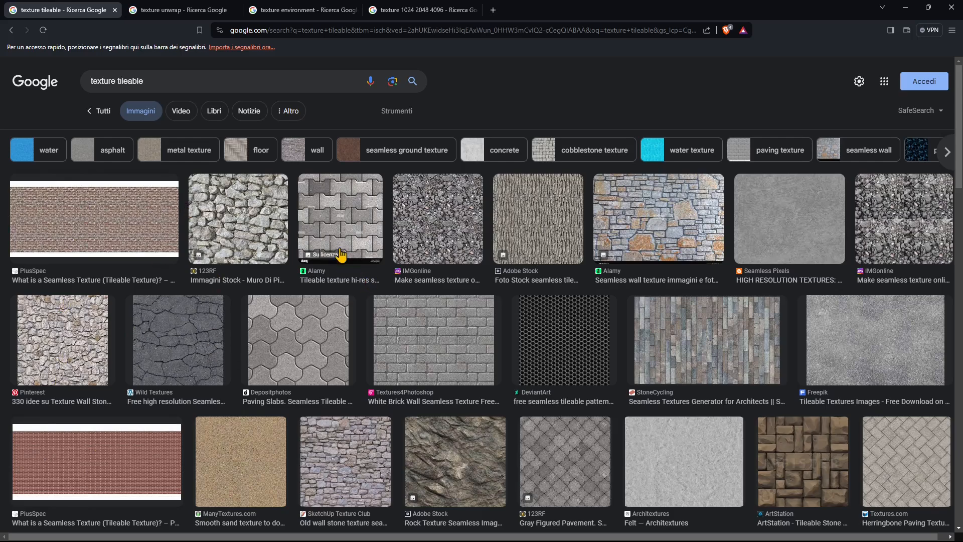
- Look at the "texture unwrap" image results and preview the Ultimate Unwrap 3D robot character with its UV layout
left_click(179, 10)
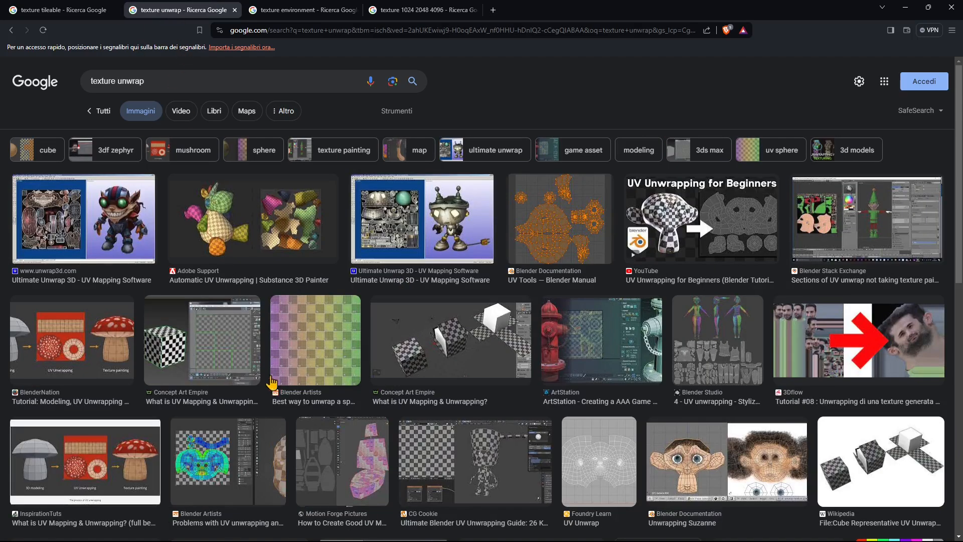
left_click(130, 85)
left_click(571, 210)
left_click(406, 248)
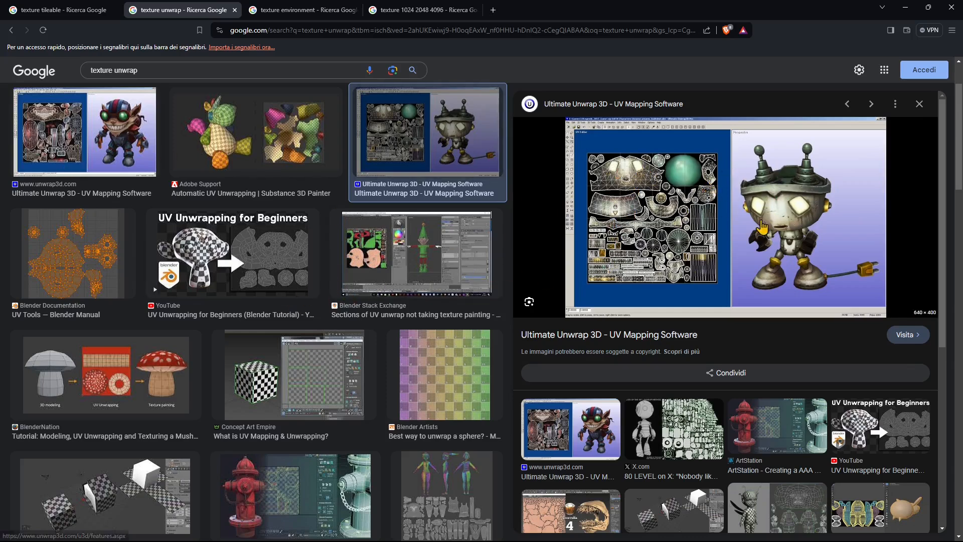
- Look at the "texture environment" image results and preview the Texturify pier panorama and the Pinterest 16k HDRI landscape
left_click(284, 12)
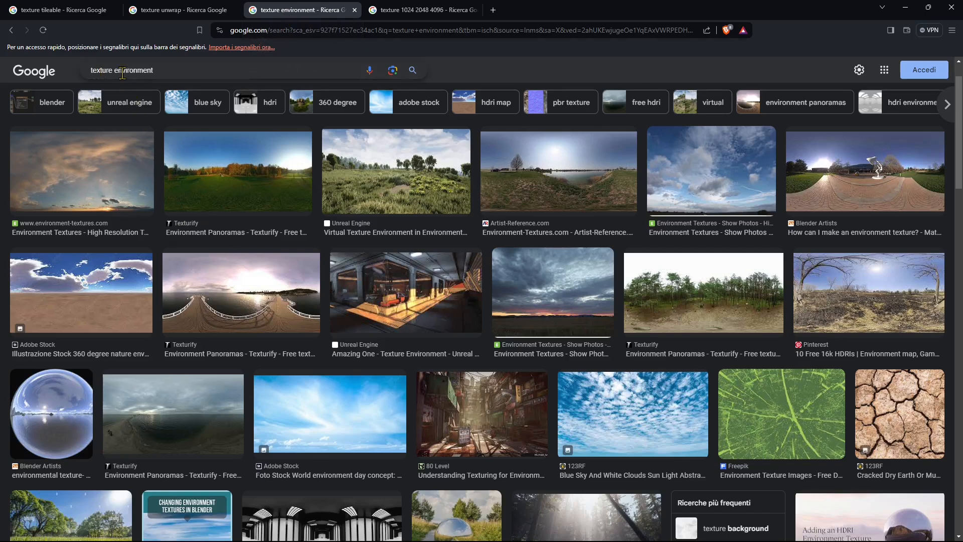
left_click(116, 74)
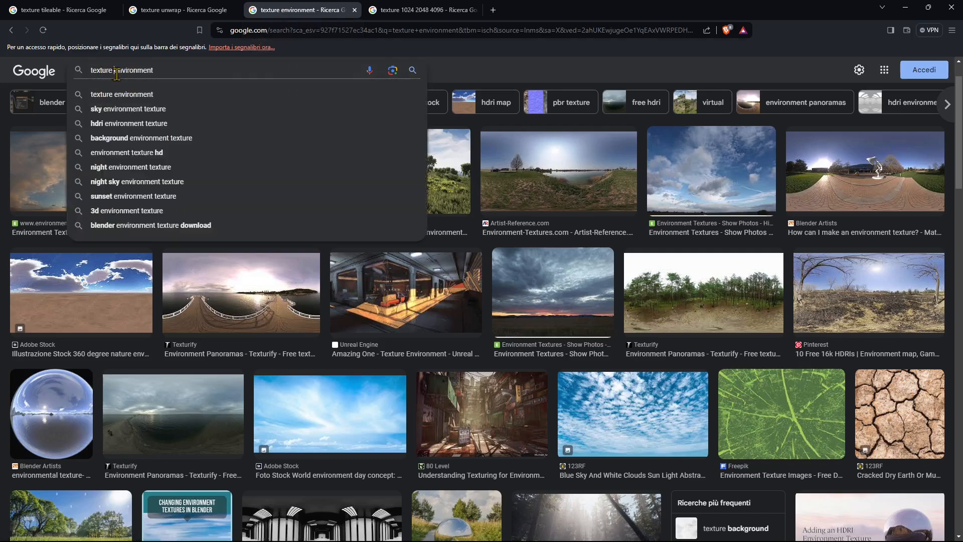
left_click_drag(118, 72, 166, 68)
left_click(467, 76)
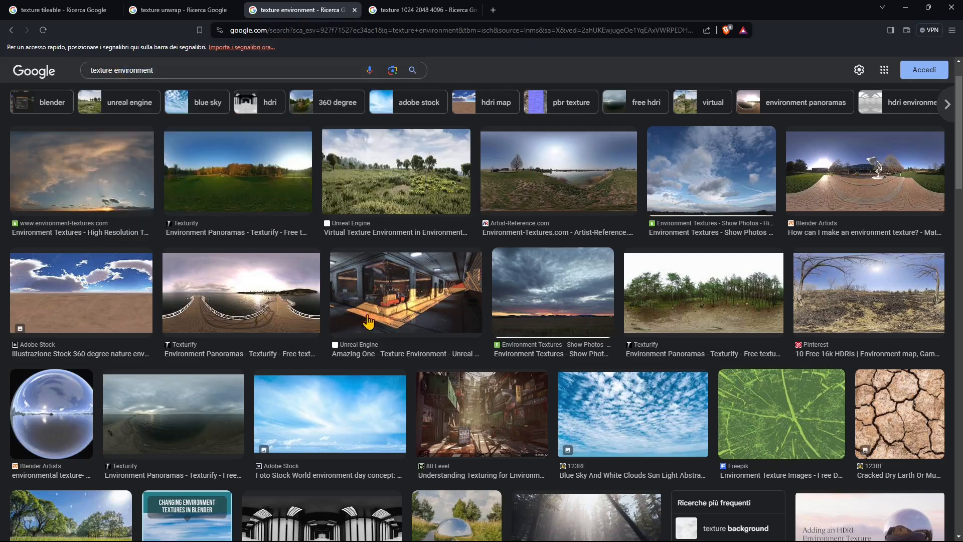
left_click(279, 304)
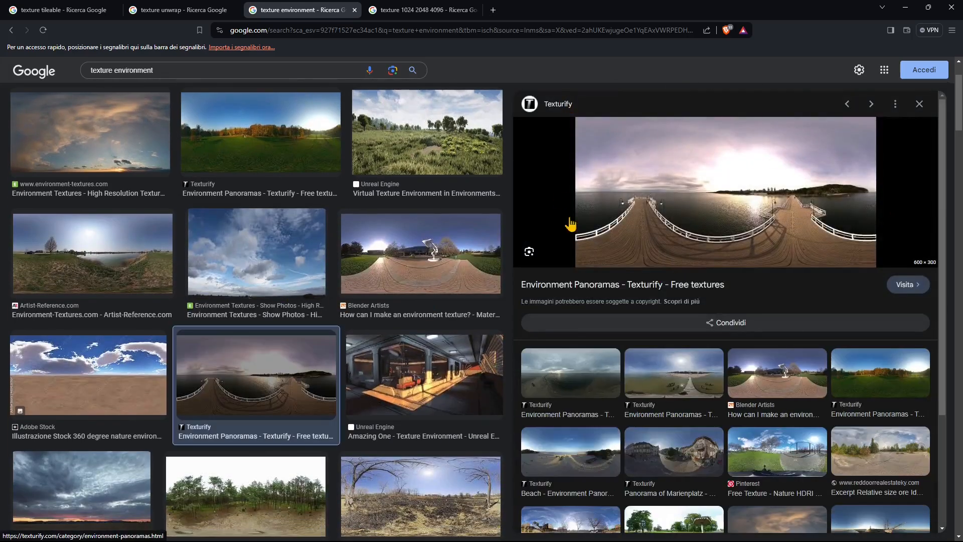
scroll(394, 308, "down", 3)
scroll(394, 320, "down", 3)
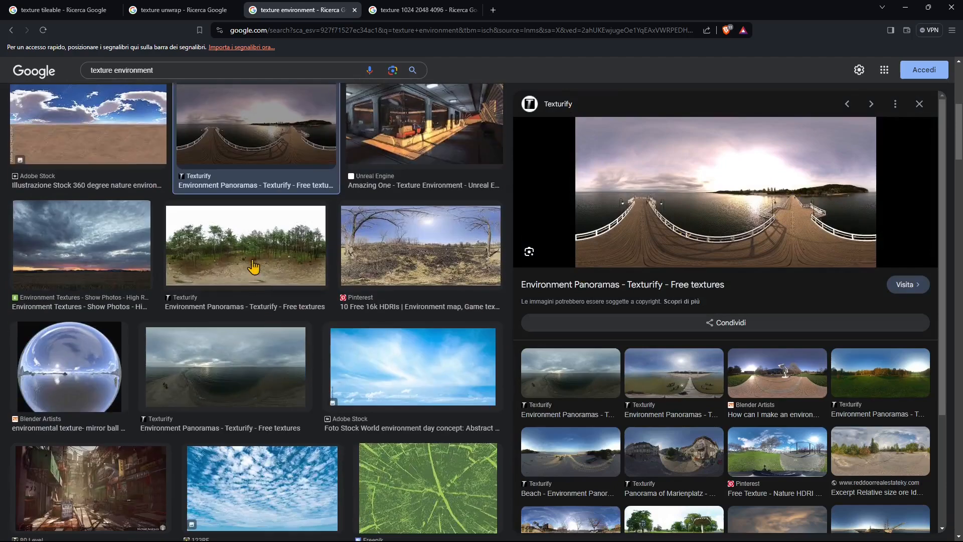
left_click(253, 267)
left_click(407, 239)
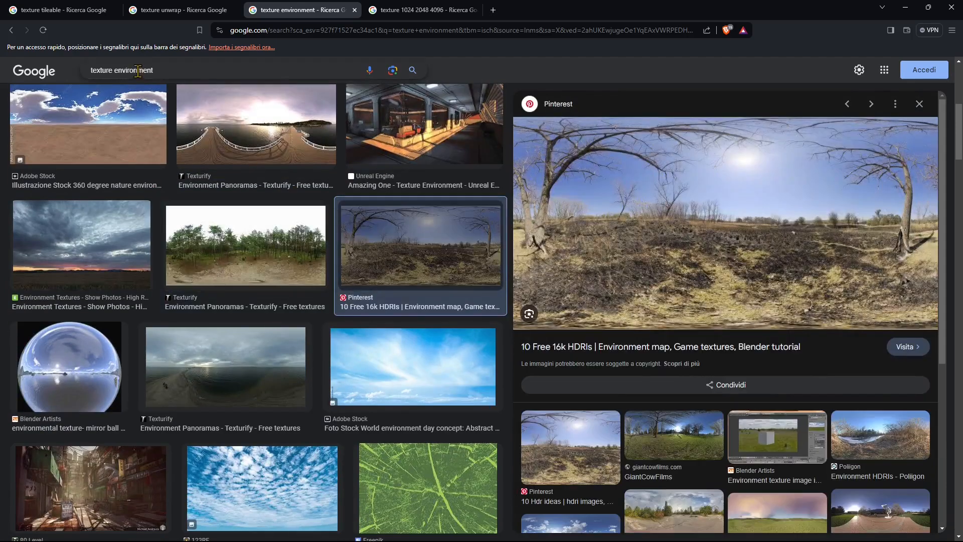
- Change the environment image search to "map environment" and run it
left_click(103, 74)
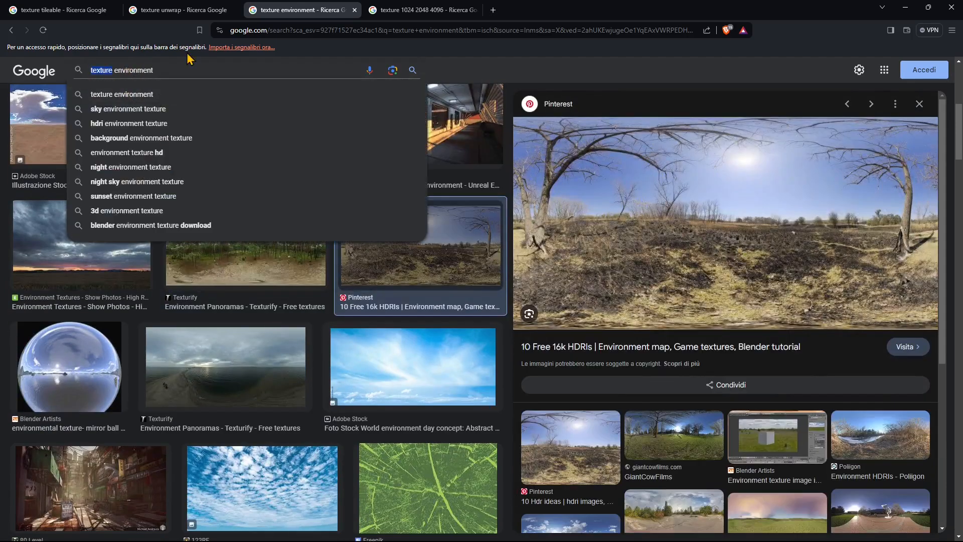
key("BackSpace")
type("ma")
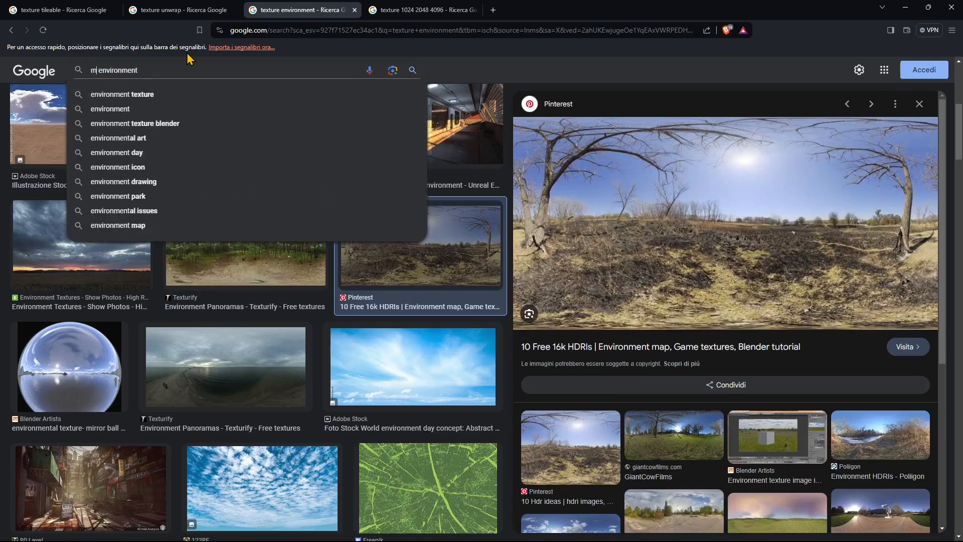
key("Return")
left_click(101, 79)
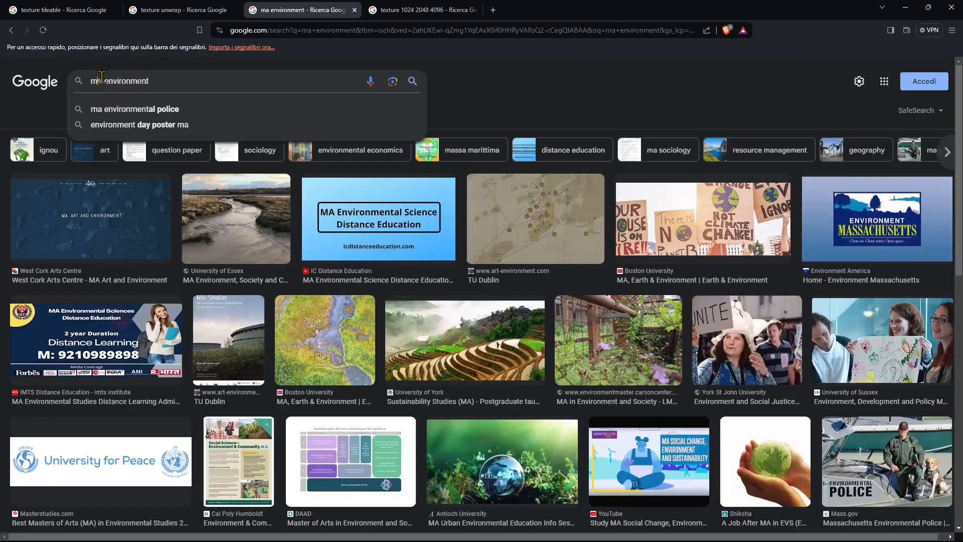
type("p")
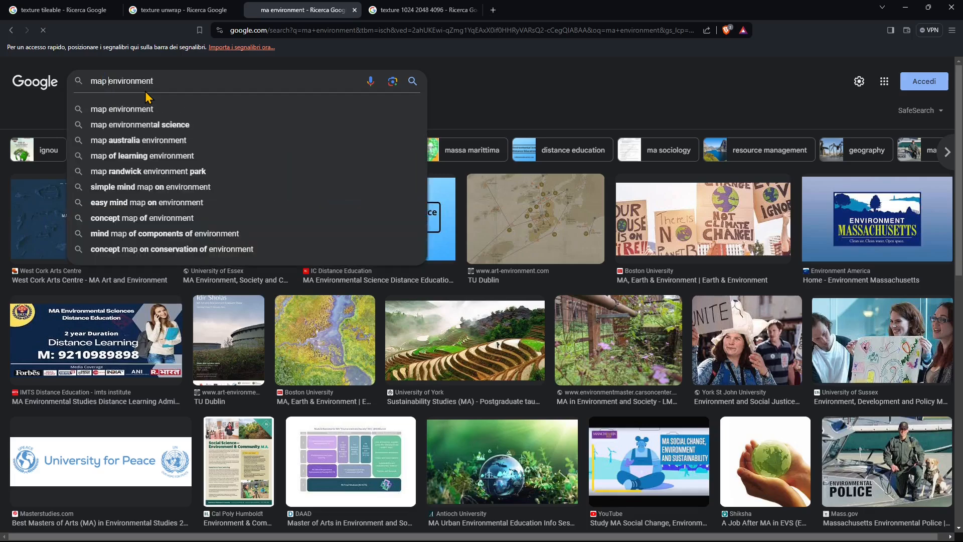
key("Return")
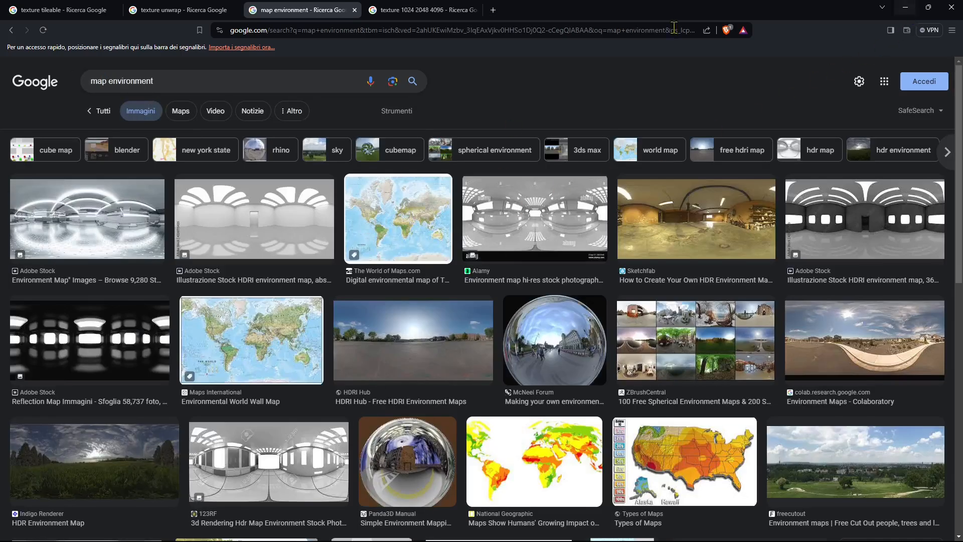
left_click(380, 13)
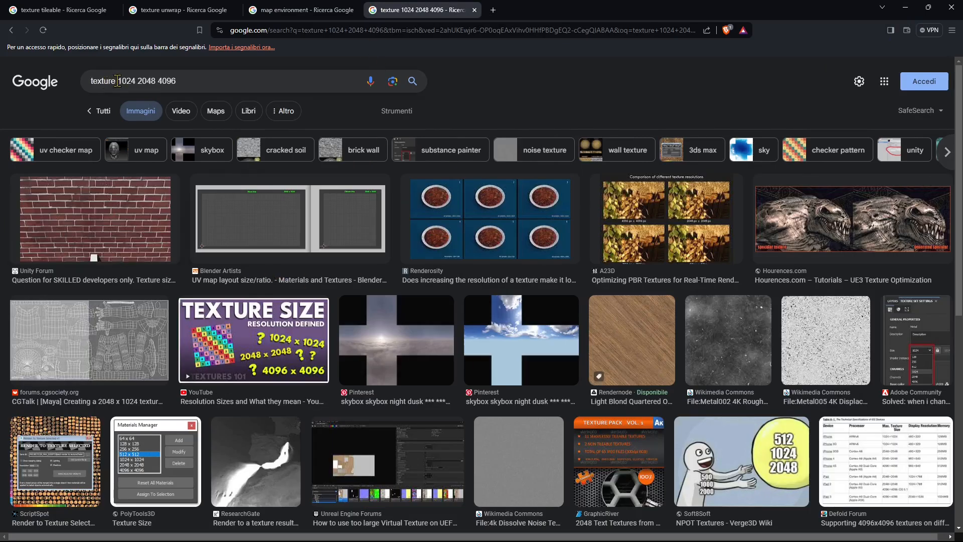
left_click_drag(117, 81, 185, 88)
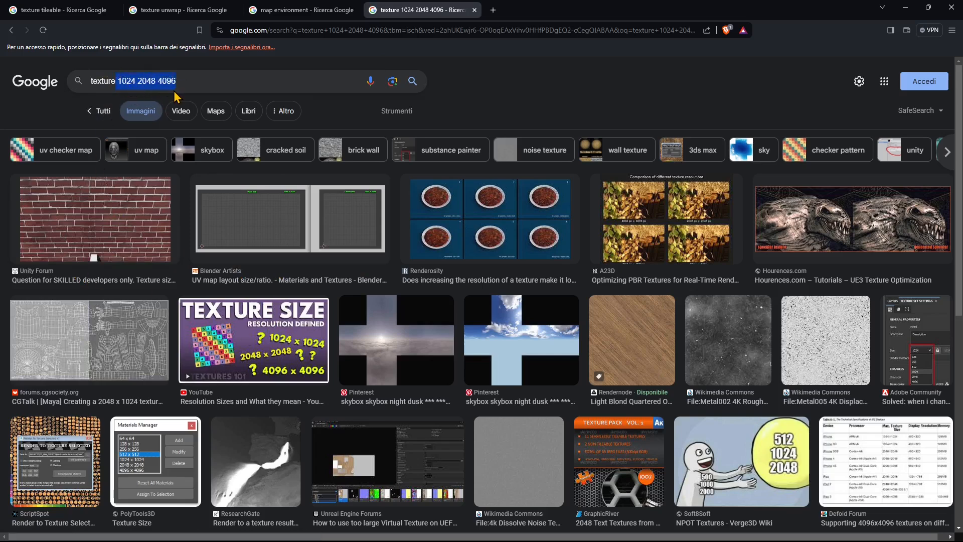
left_click(145, 85)
left_click_drag(117, 87, 183, 96)
double_click(117, 87)
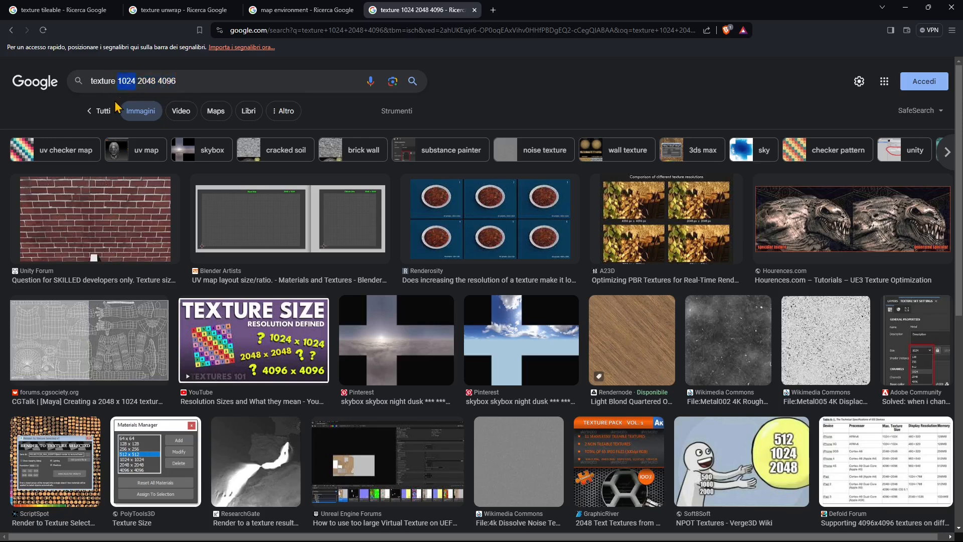
double_click(146, 81)
double_click(189, 82)
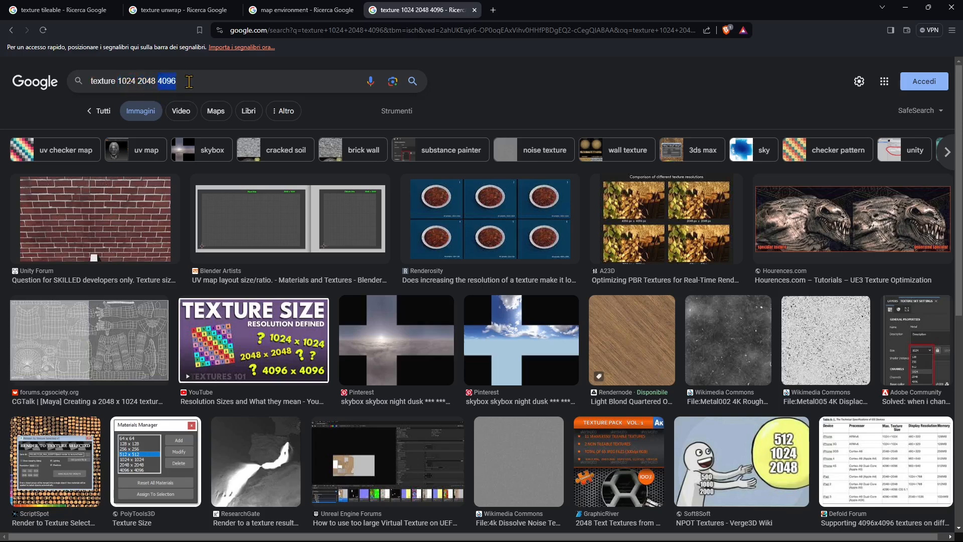
left_click(484, 121)
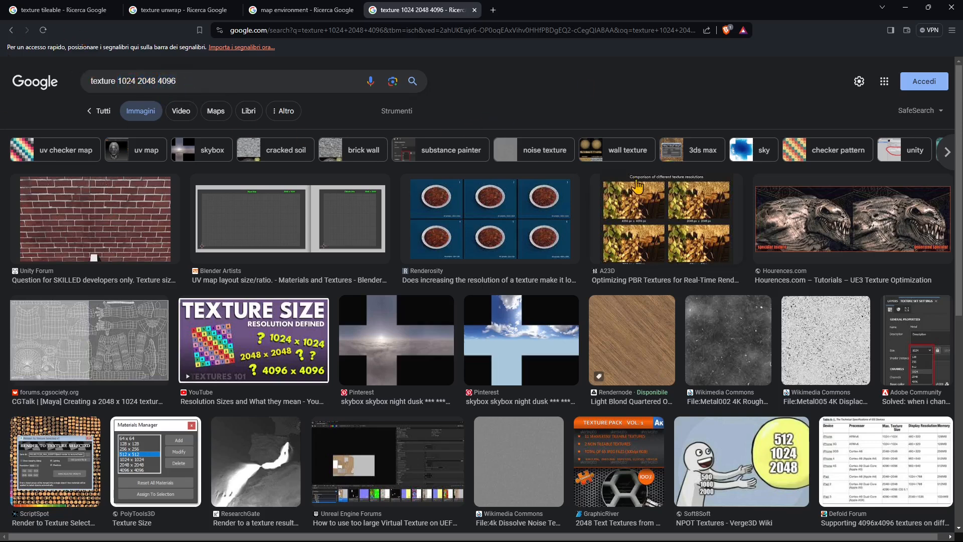
- Switch back to Substance 3D Painter and close the display settings
left_click(60, 9)
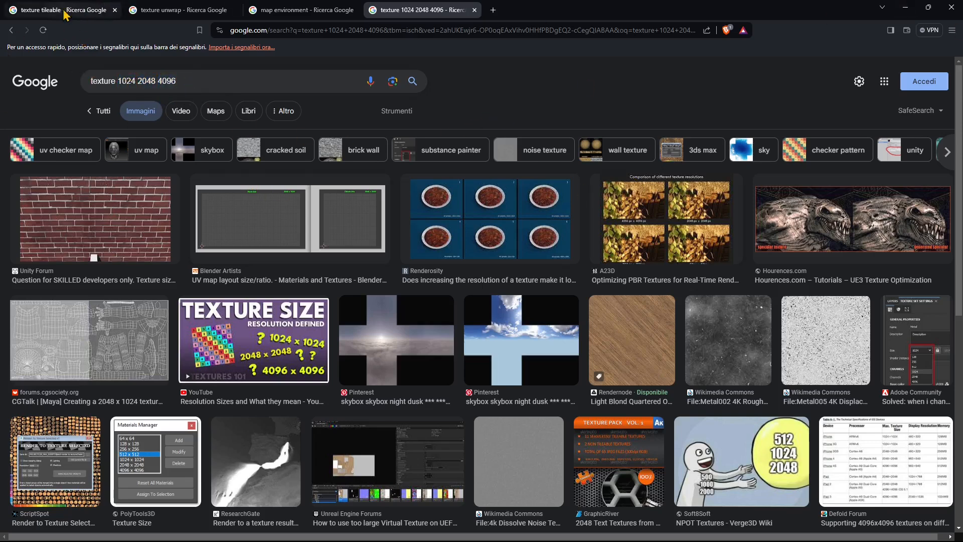
left_click(907, 7)
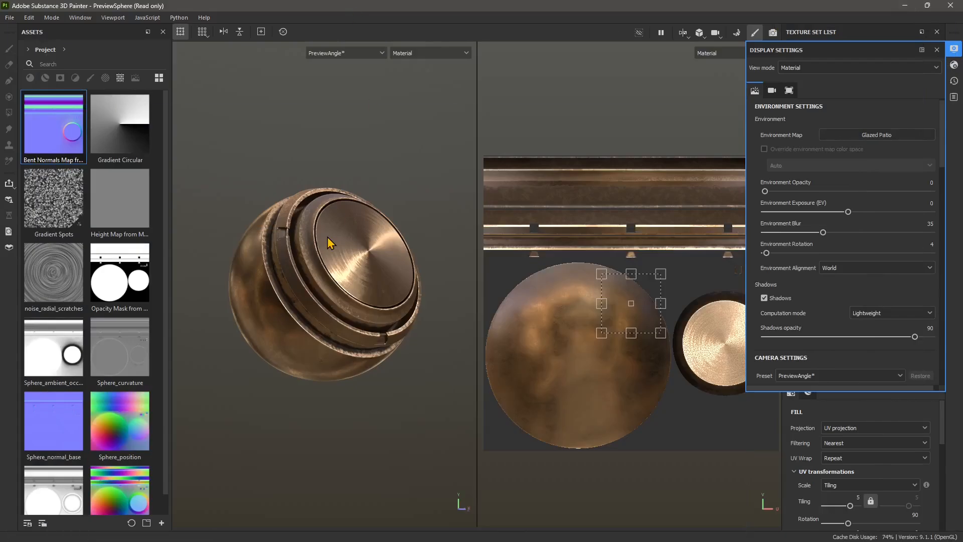
left_click(936, 49)
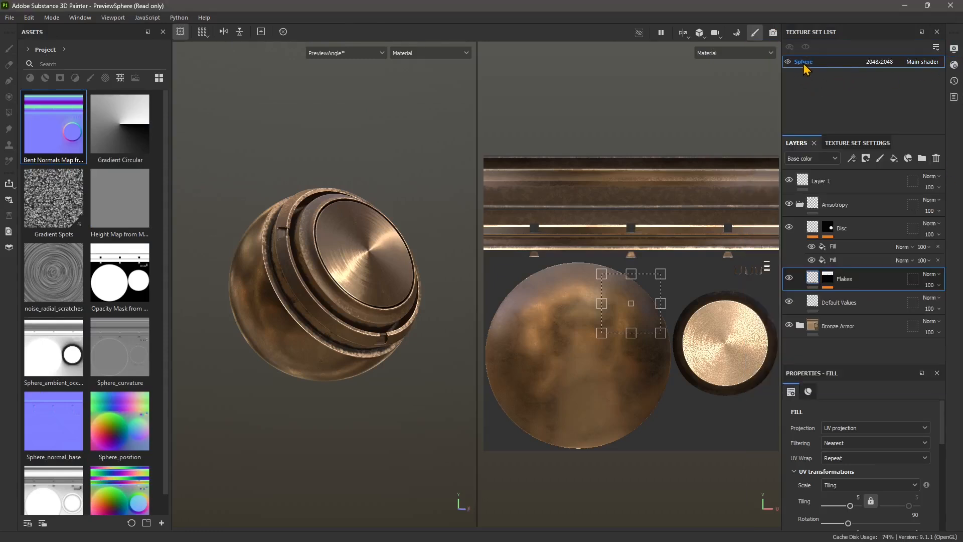
- Toggle the Sphere texture set's visibility off and on twice, leaving it shown
left_click(788, 61)
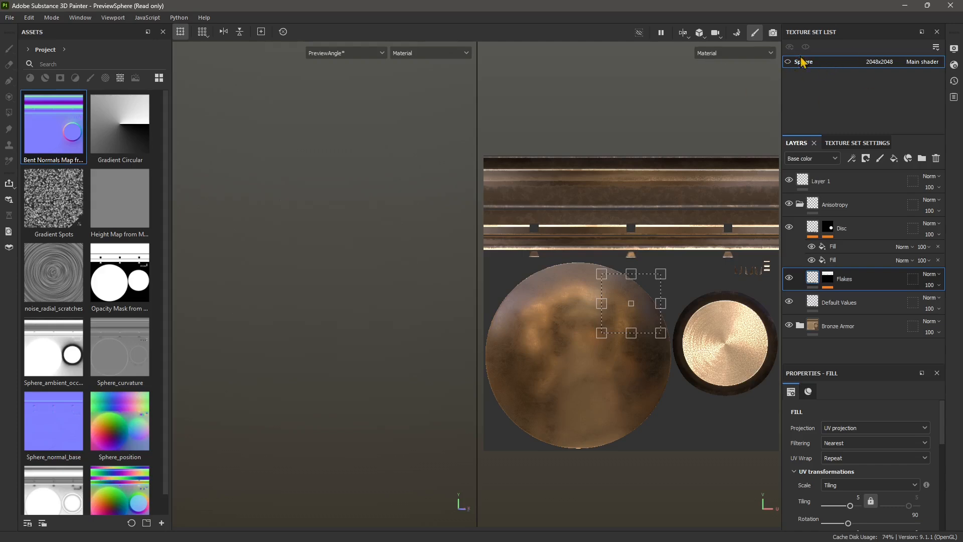
left_click(787, 62)
left_click(787, 62)
left_click(787, 62)
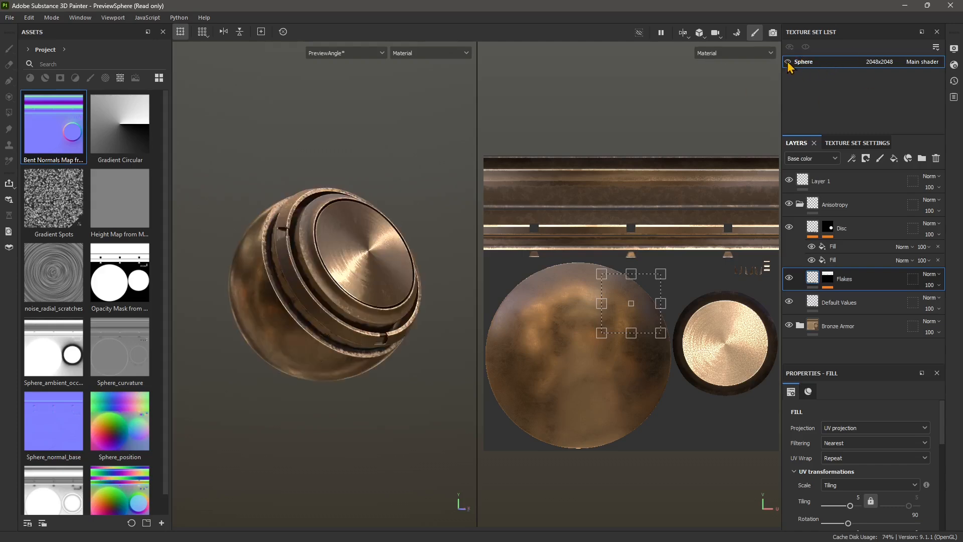
- Switch the Sphere texture set's resolution to 128x128, inspect the model up close, and raise the resolution to 4096x4096 for comparison
left_click(881, 62)
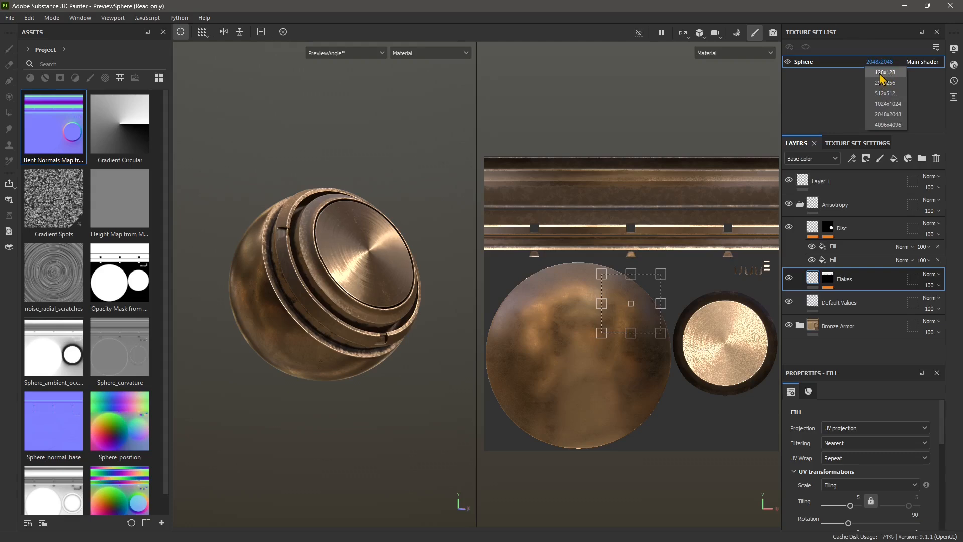
left_click(882, 73)
scroll(289, 312, "up", 3)
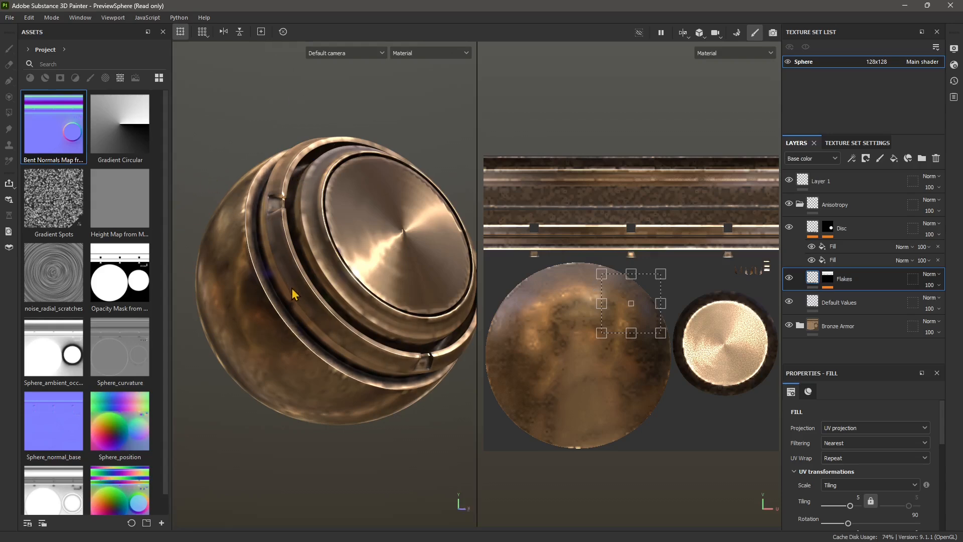
left_click(877, 61)
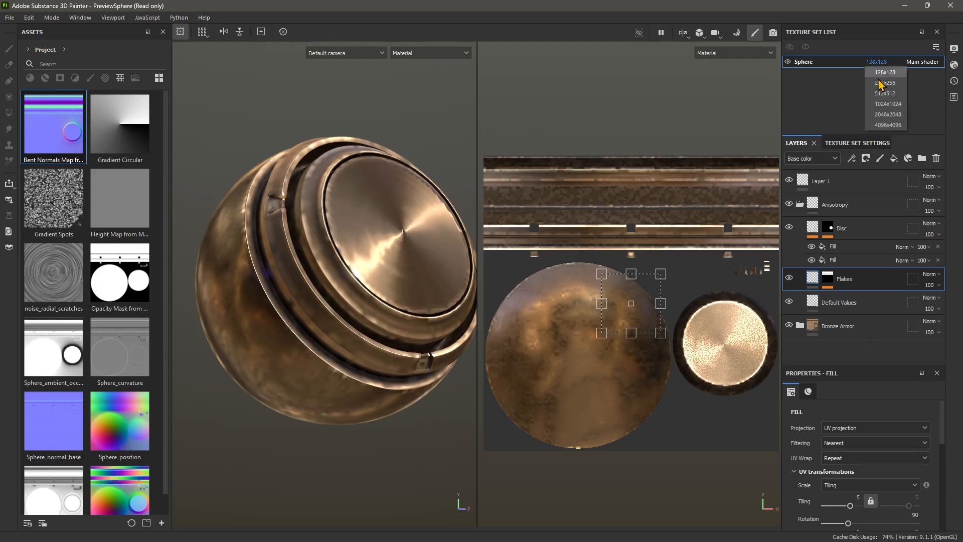
left_click(885, 125)
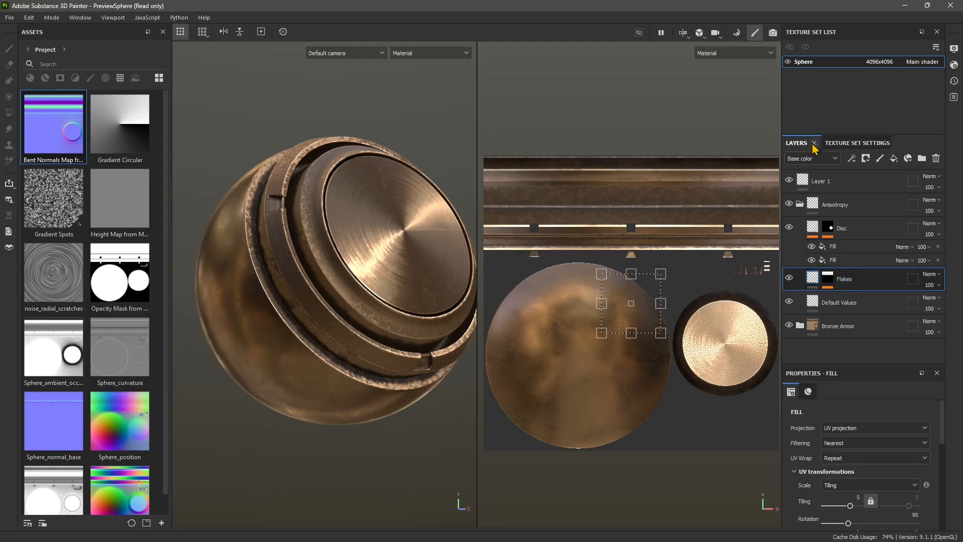
- Open the Sphere texture set's settings and look through its channels and mesh maps
left_click(838, 146)
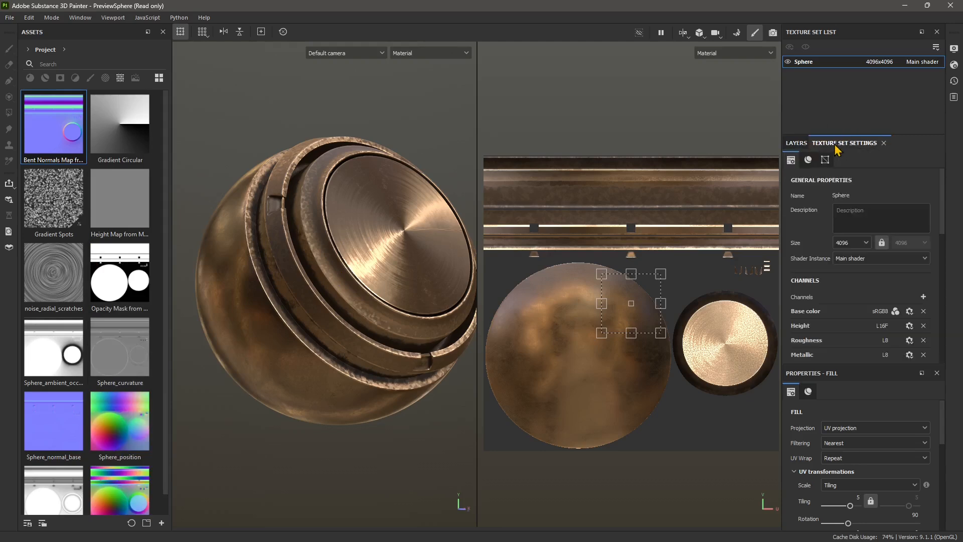
left_click(807, 161)
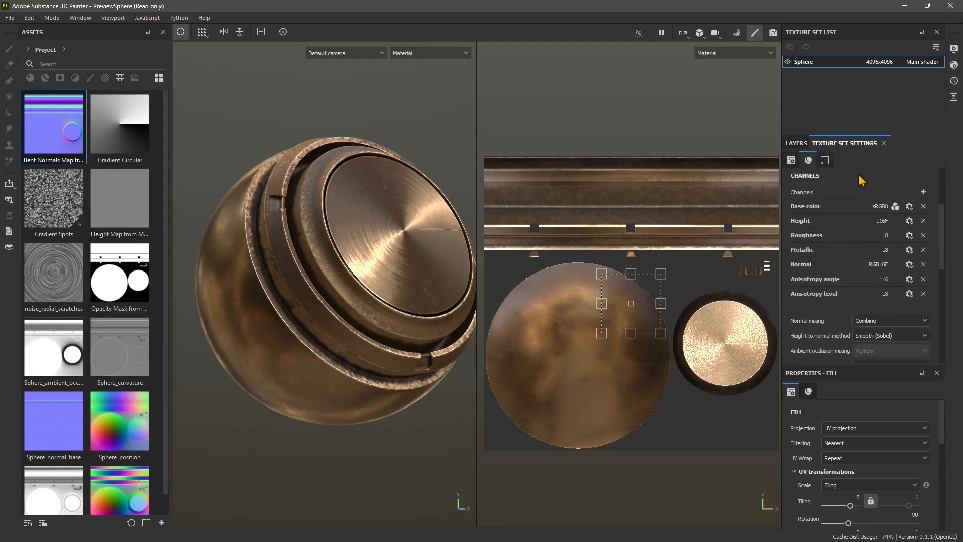
left_click(825, 159)
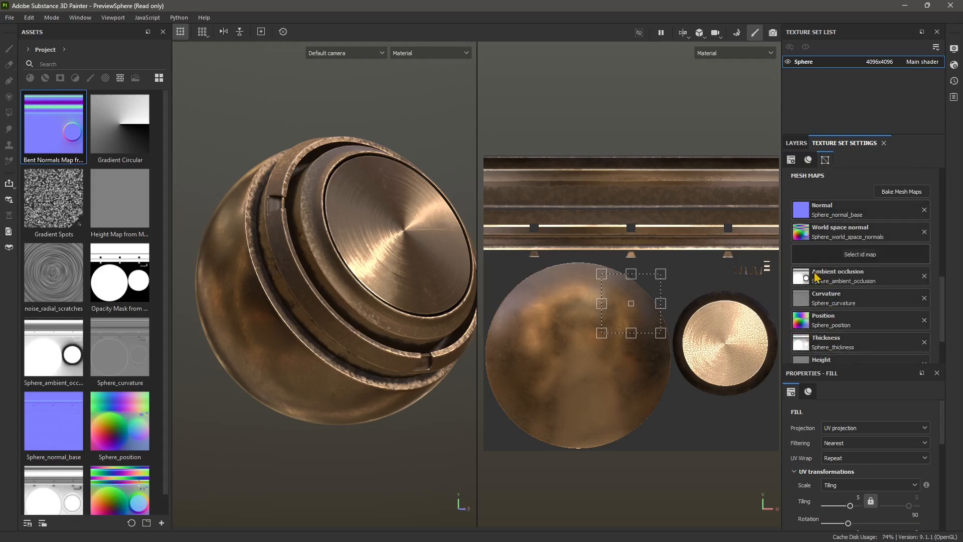
- Set the Sphere texture set's size to 2048 in its general properties and revisit the channels and mesh maps
left_click(791, 161)
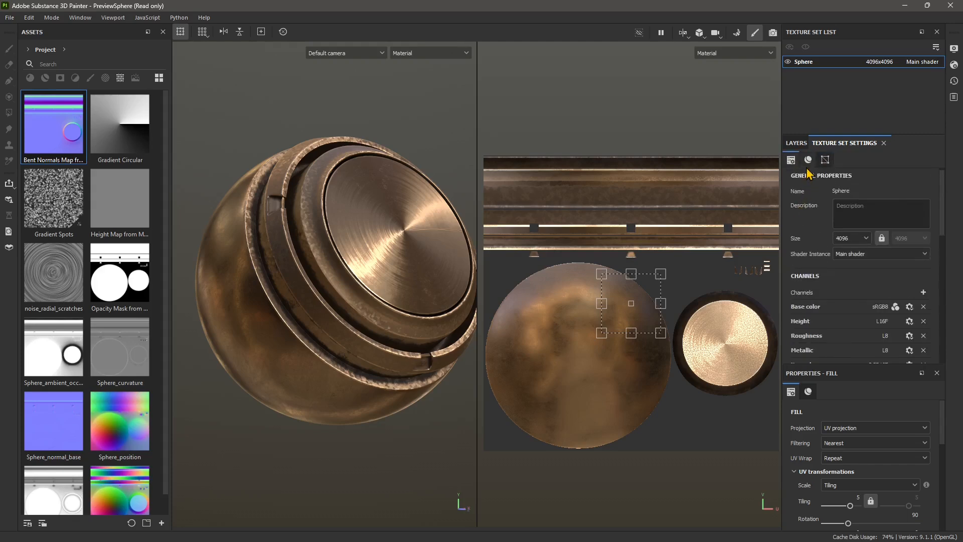
left_click(848, 243)
left_click(846, 301)
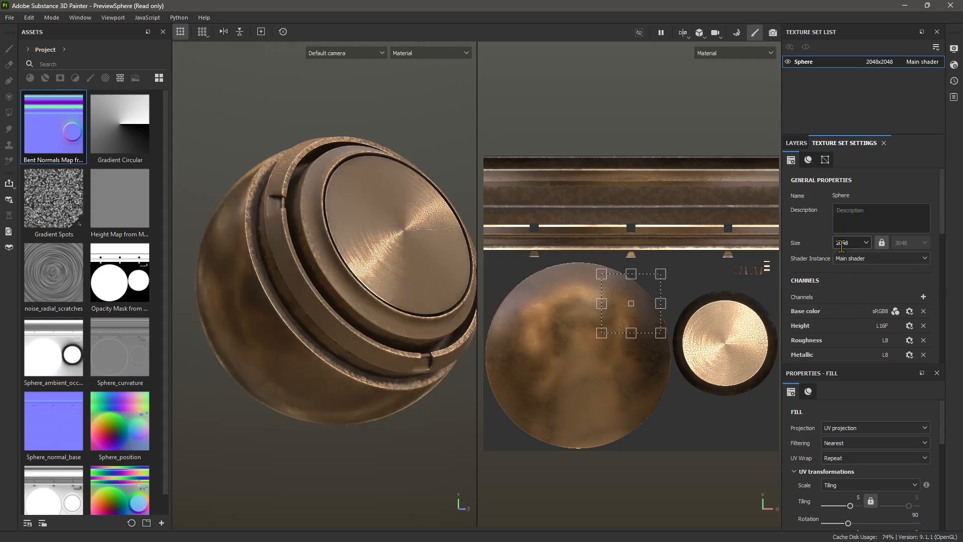
left_click(807, 162)
left_click(825, 159)
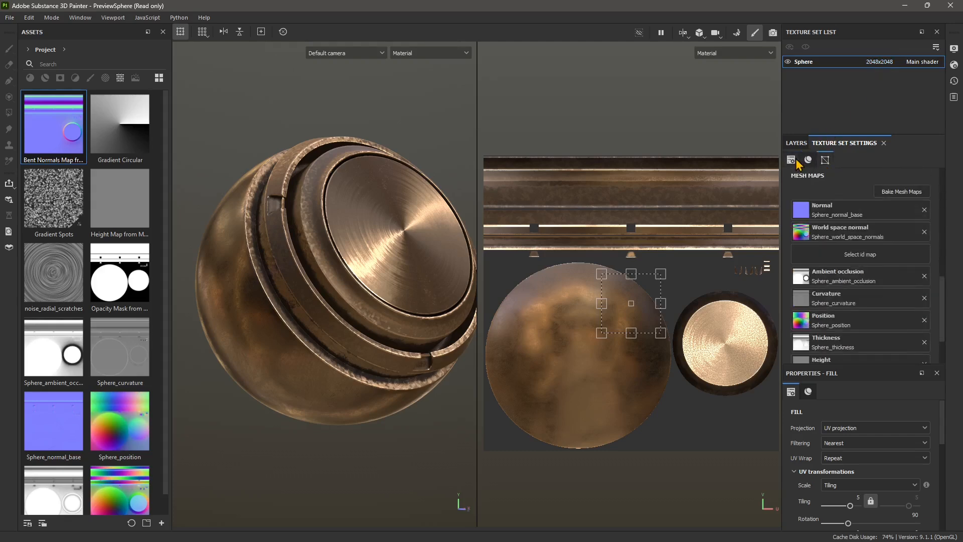
- Return to the layer stack, hide Layer 1, and toggle the Anisotropy folder's visibility off and on three times, leaving it shown
left_click(796, 143)
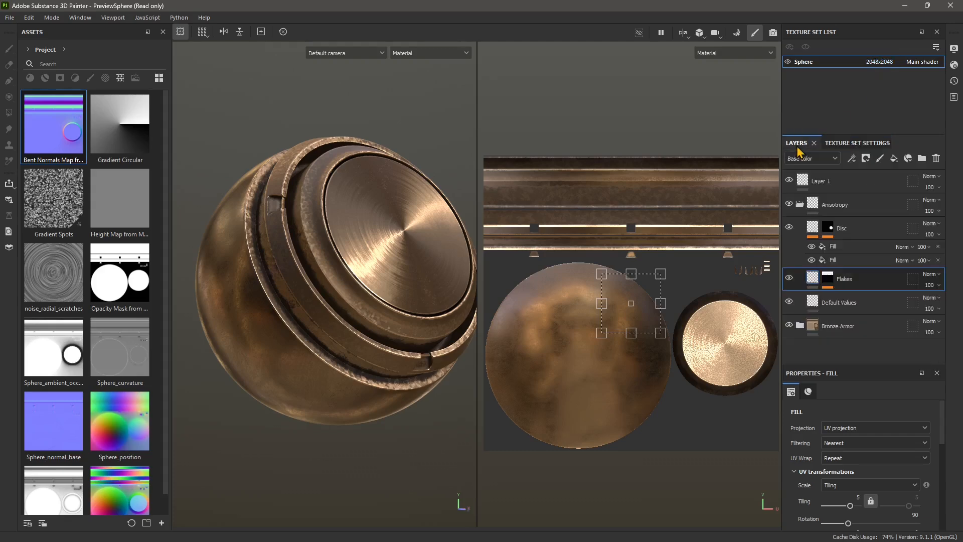
left_click(789, 180)
left_click(788, 206)
left_click(787, 205)
left_click(798, 208)
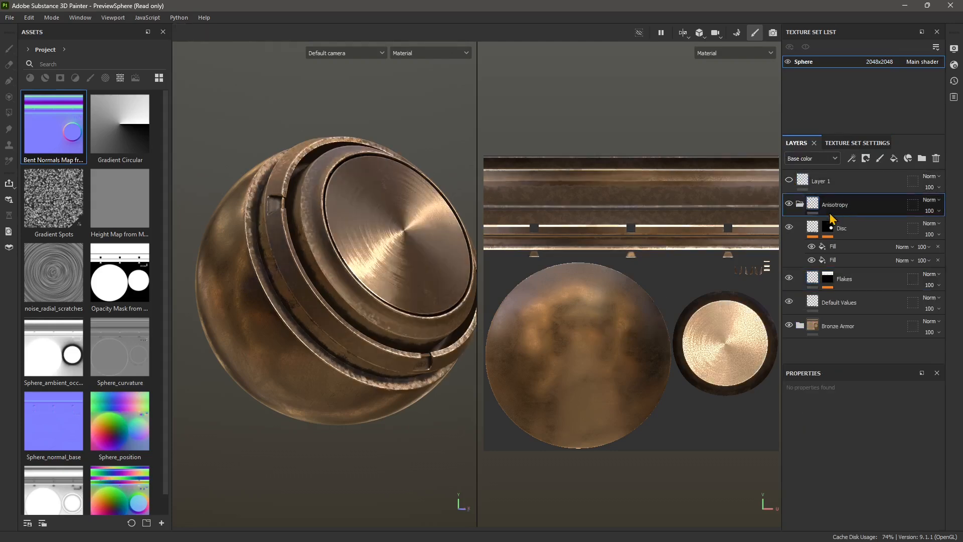
left_click(791, 205)
left_click(791, 205)
left_click(790, 206)
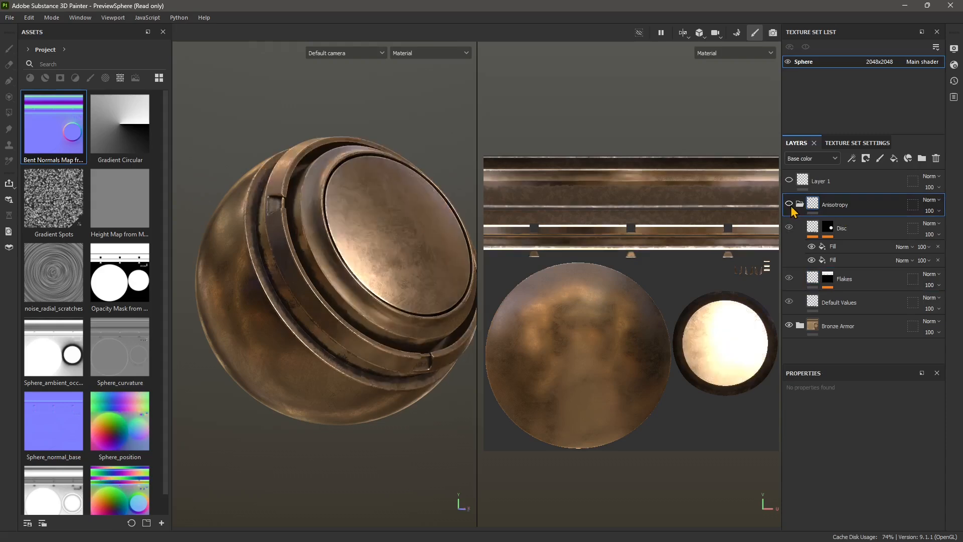
left_click(789, 205)
- Collapse and expand the Anisotropy folder repeatedly, leaving it collapsed
left_click(799, 205)
left_click(799, 205)
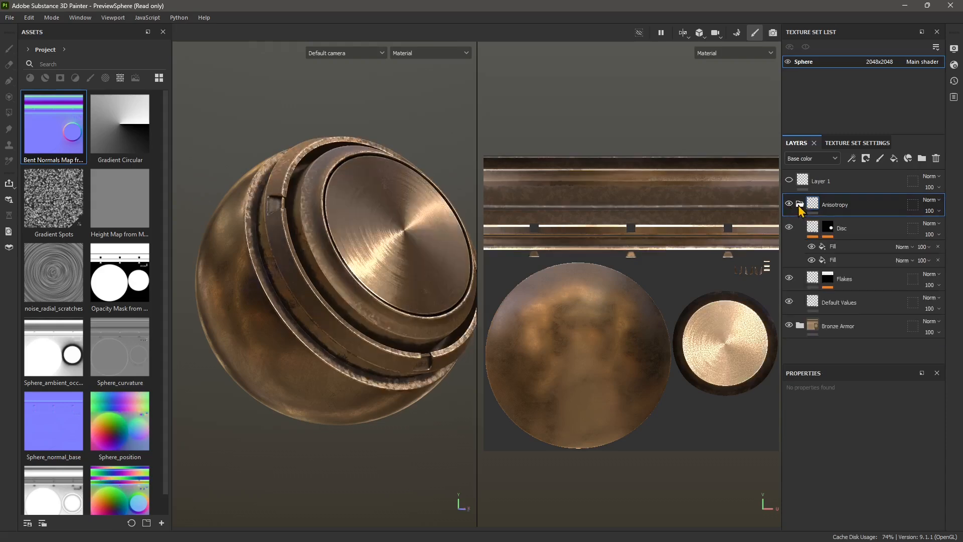
left_click(800, 205)
left_click(799, 204)
left_click(799, 204)
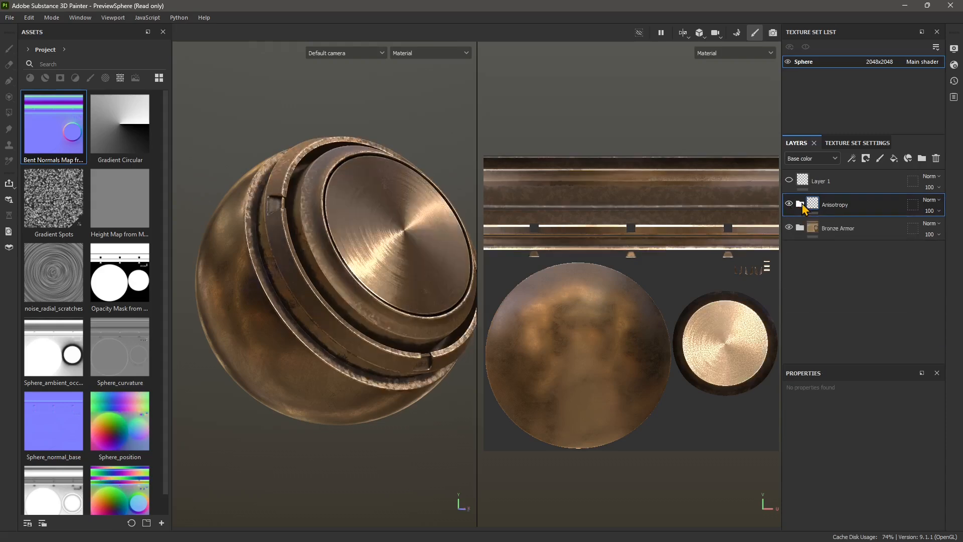
left_click(800, 205)
left_click(800, 204)
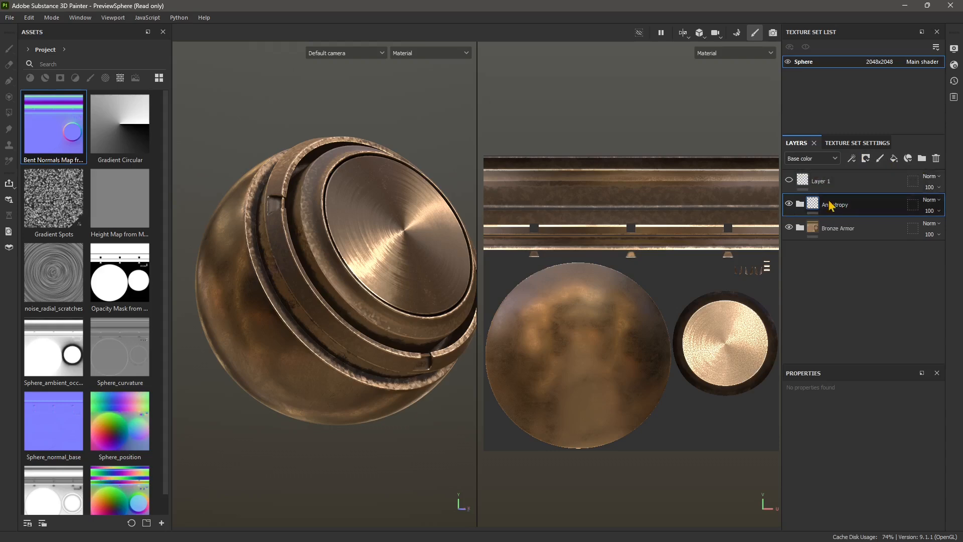
left_click(799, 205)
left_click(798, 206)
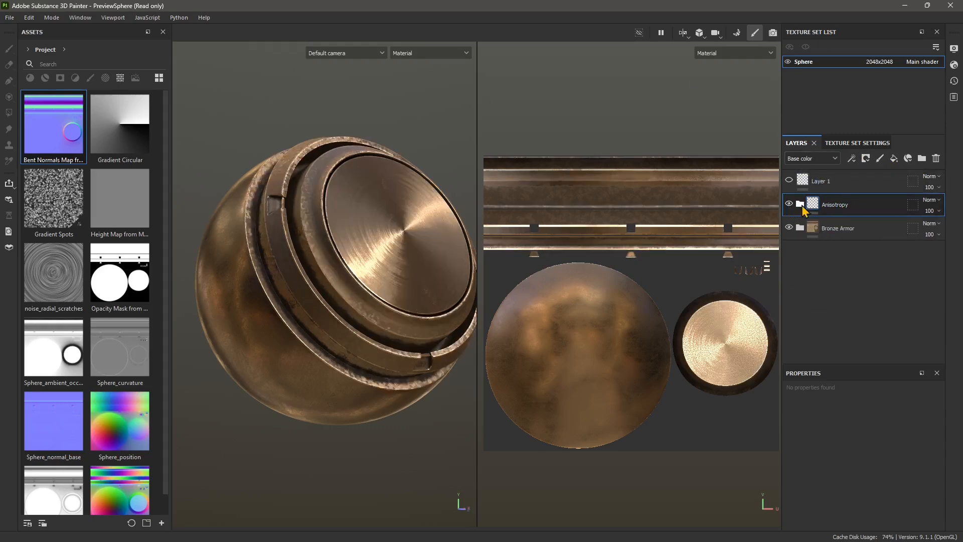
- Toggle the Bronze Armor folder's visibility off and on, and expand and select the folder
left_click(789, 229)
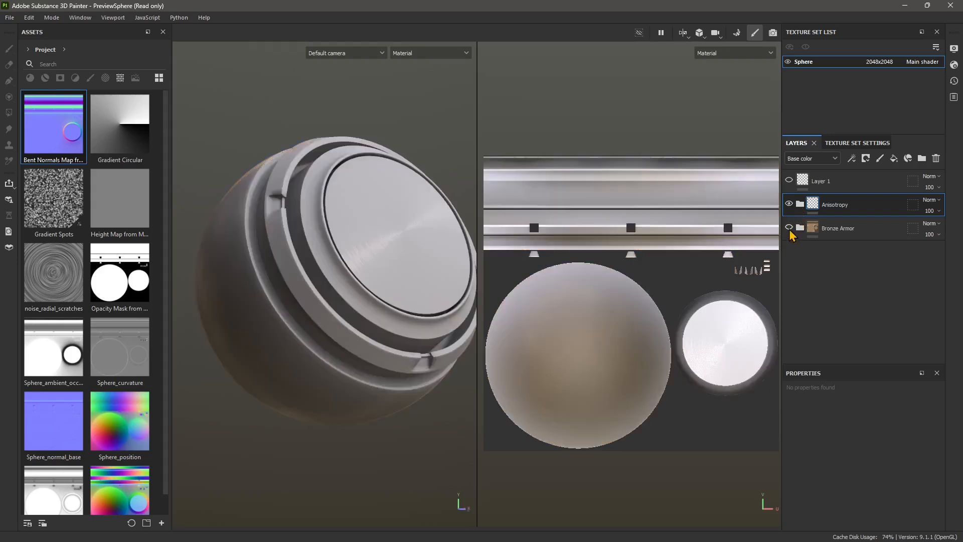
left_click(789, 229)
left_click(800, 228)
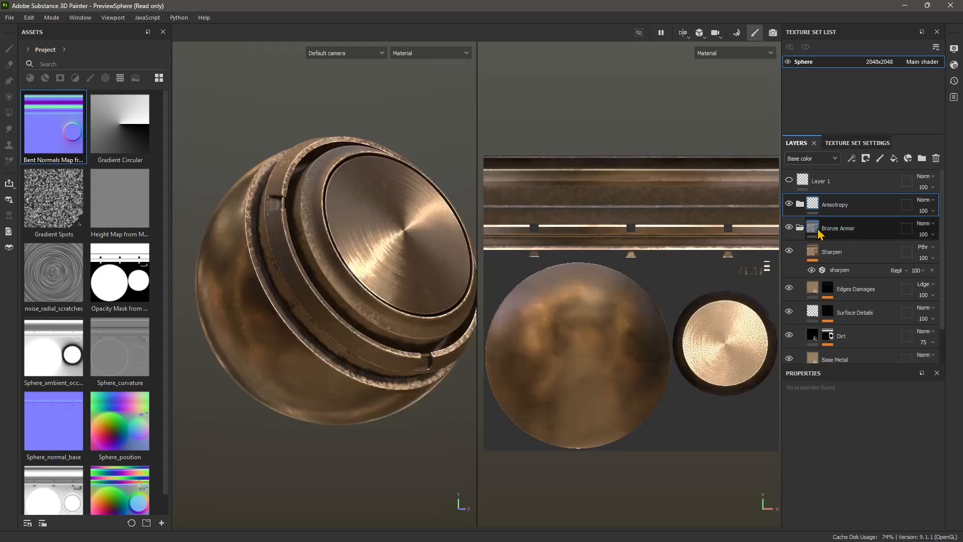
left_click(837, 228)
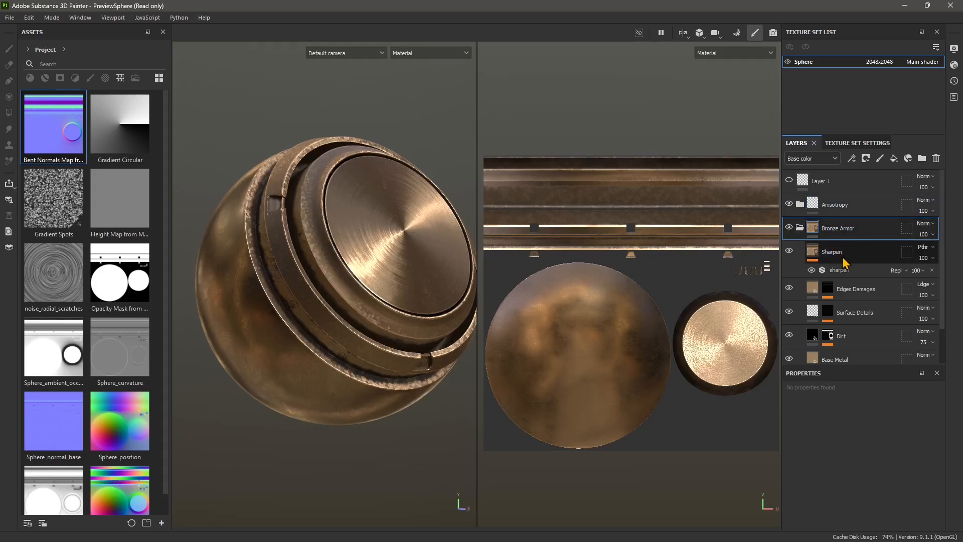
- Examine the layers inside the Bronze Armor folder, selecting the Sharpen layer and the Dirt layer
left_click(788, 252)
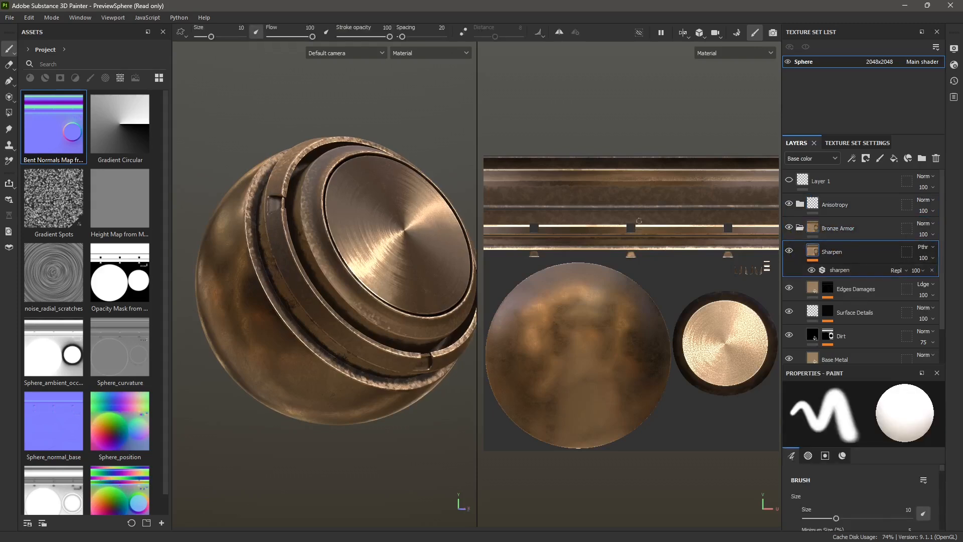
scroll(845, 341, "down", 1)
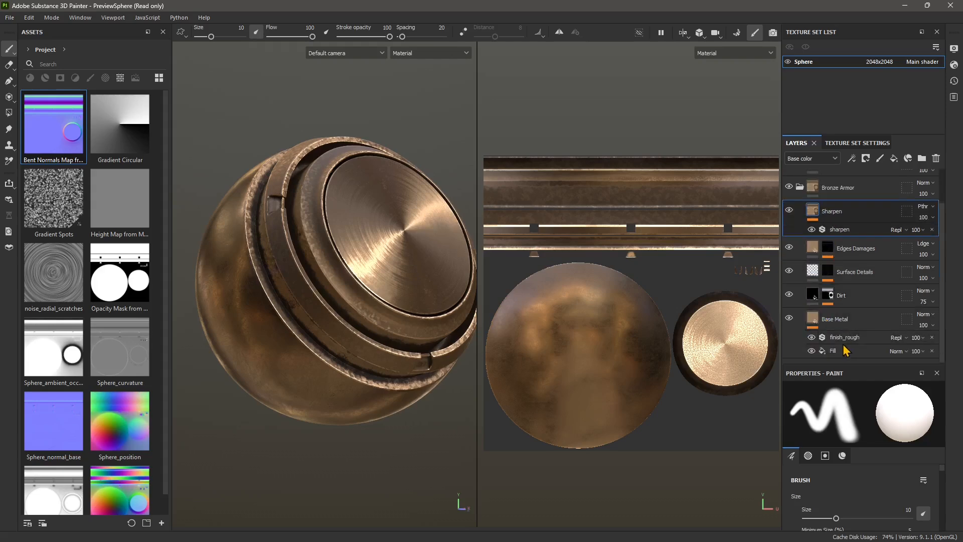
left_click(793, 297)
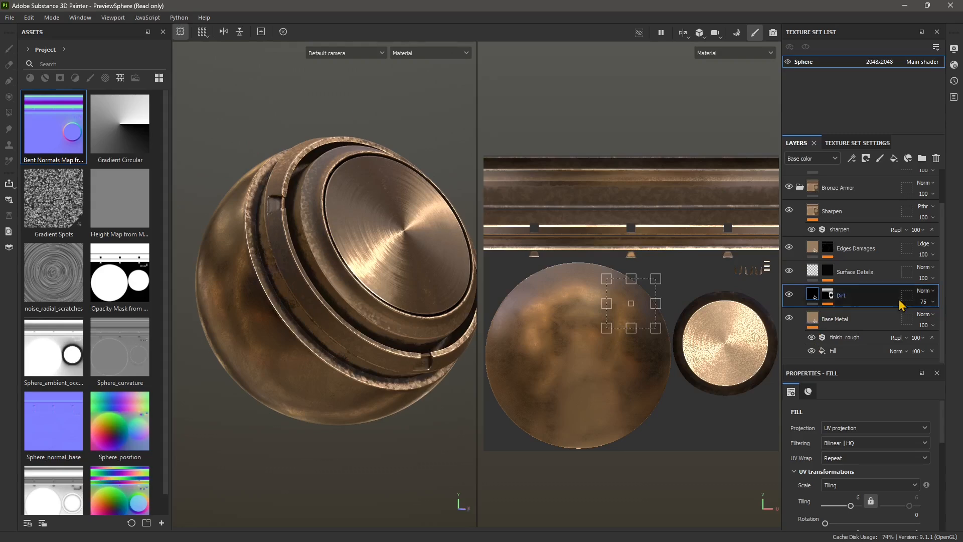
scroll(818, 340, "up", 2)
scroll(818, 340, "up", 1)
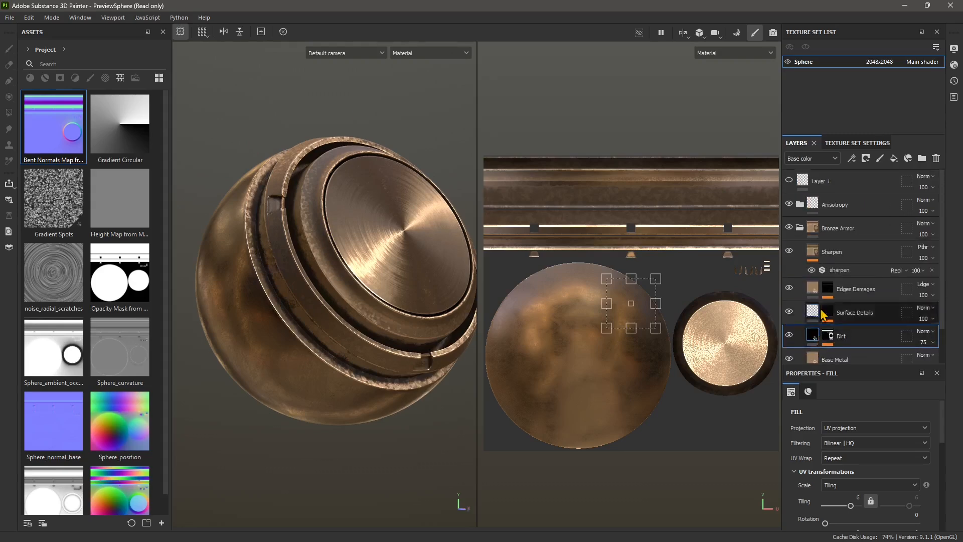
- Expand the Anisotropy folder, select the Flakes layer, and toggle its visibility off and on three times, leaving it shown
left_click(800, 204)
left_click(851, 215)
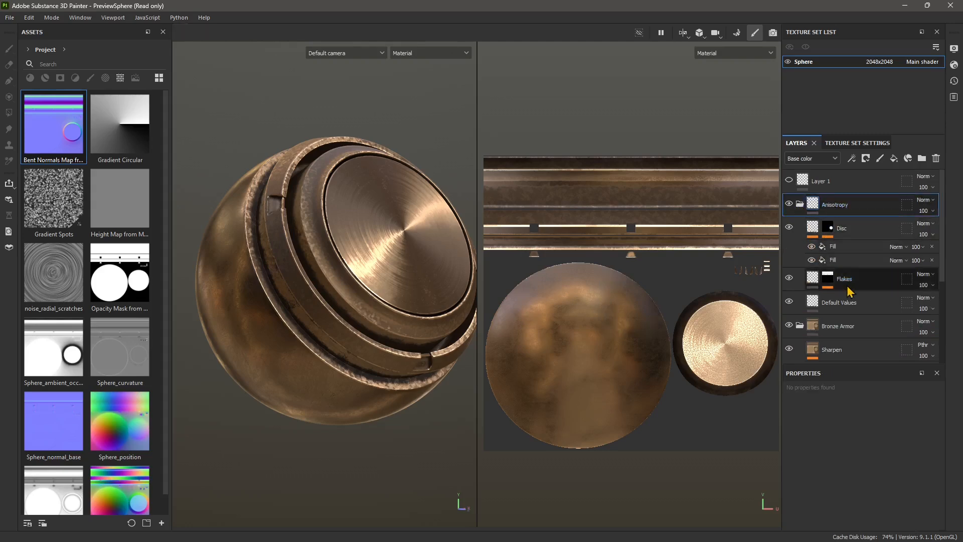
left_click(799, 281)
left_click(789, 278)
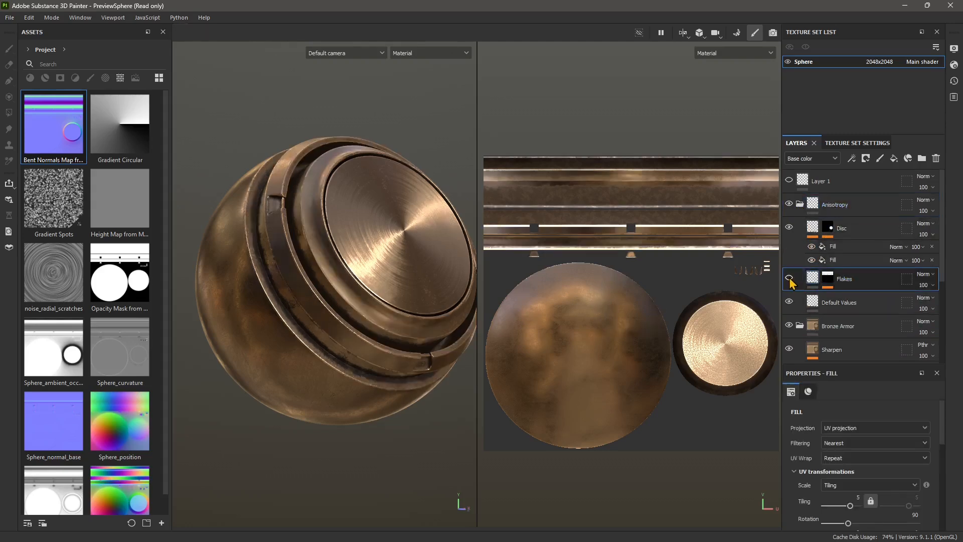
left_click(790, 279)
left_click(789, 279)
left_click(790, 279)
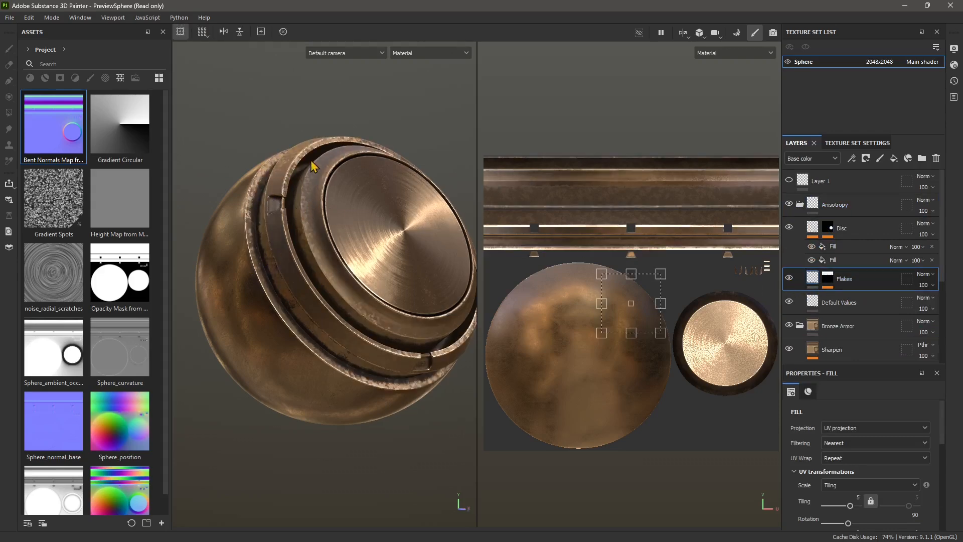
left_click(789, 278)
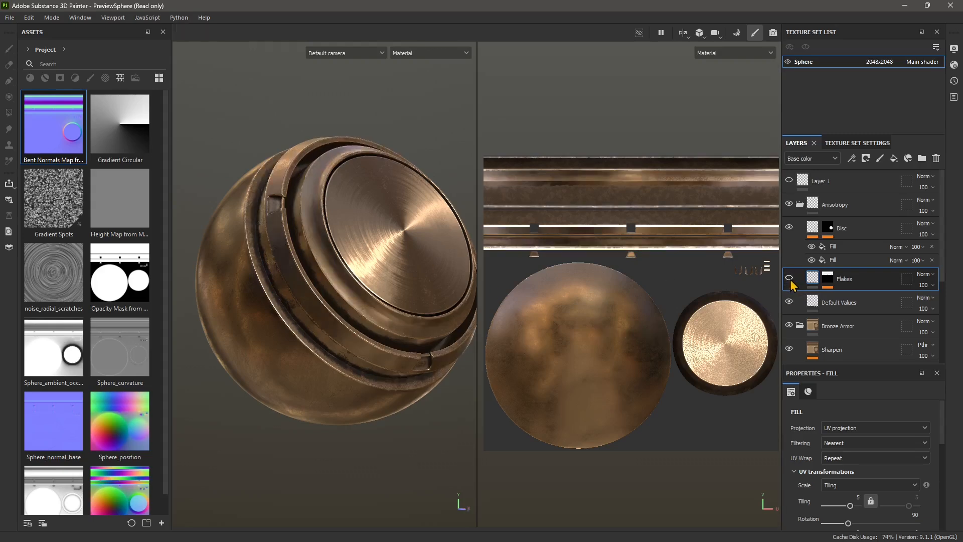
left_click(788, 277)
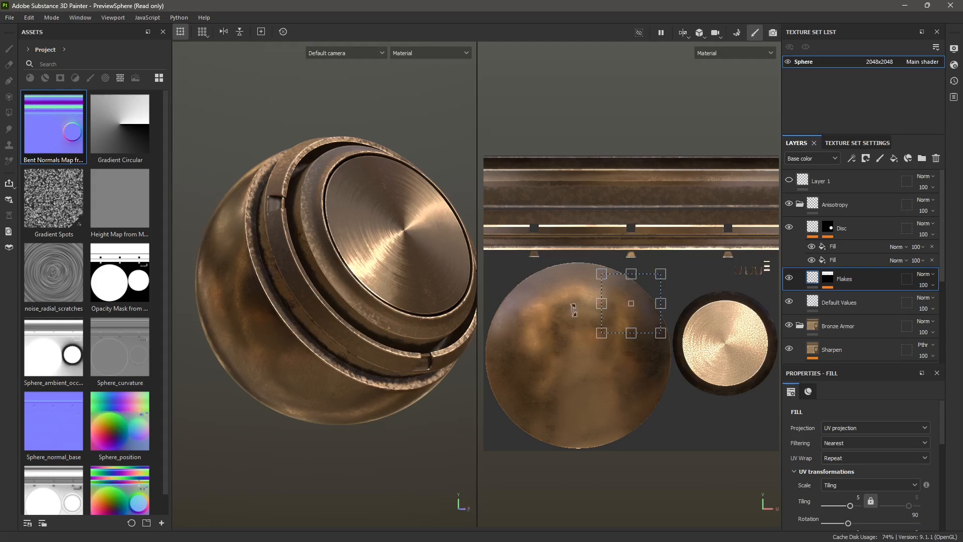
- Turn the Flakes fill's transform manipulator off and on, and change its handle size to Small and back to Large
left_click(183, 36)
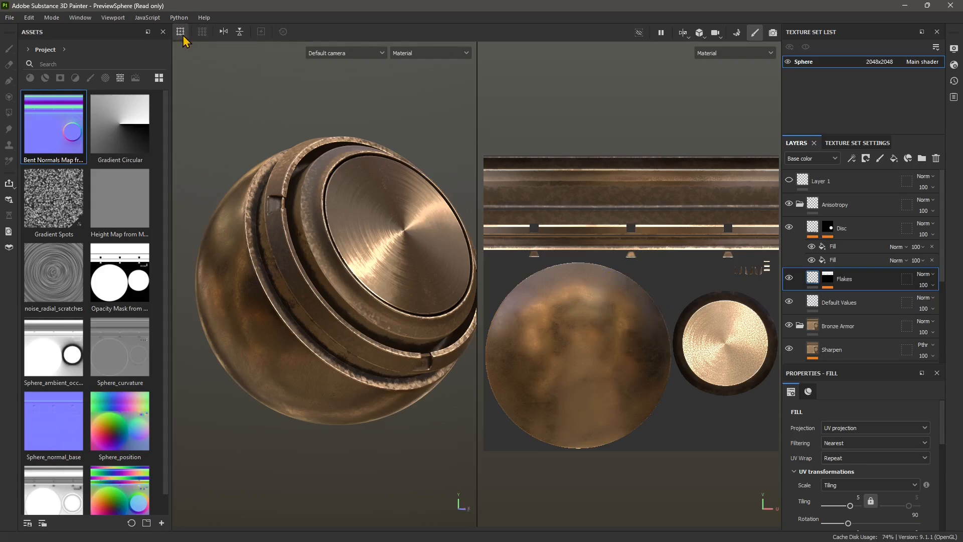
left_click(183, 35)
left_click(202, 35)
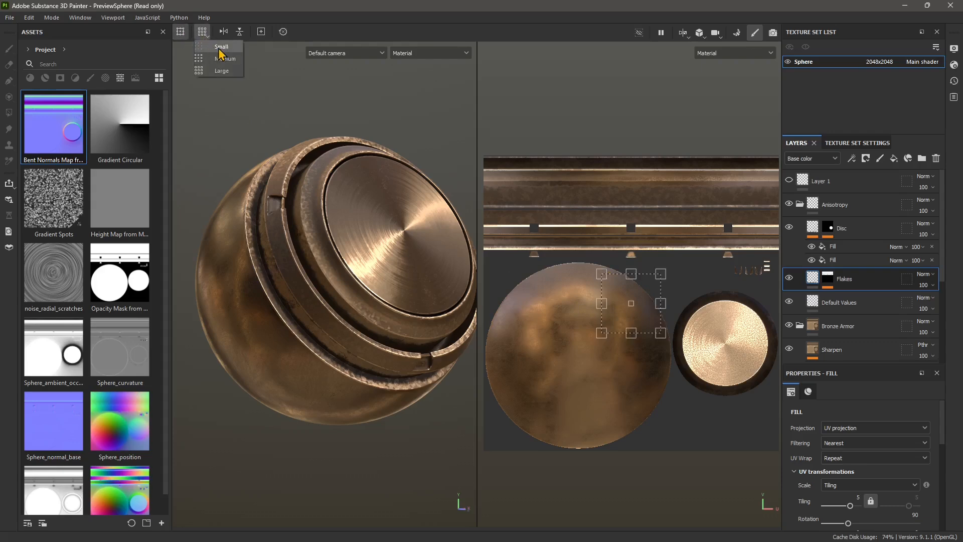
left_click(219, 49)
left_click(202, 35)
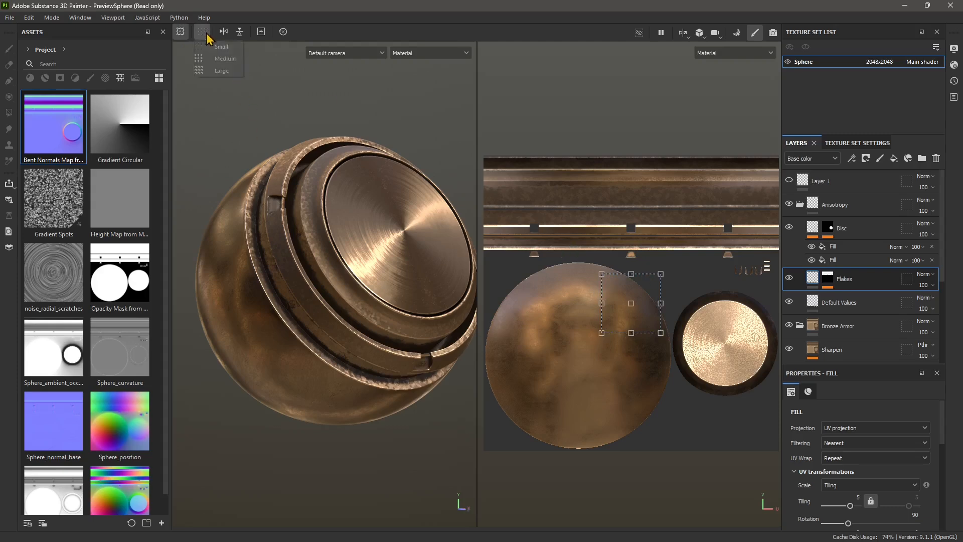
left_click(213, 82)
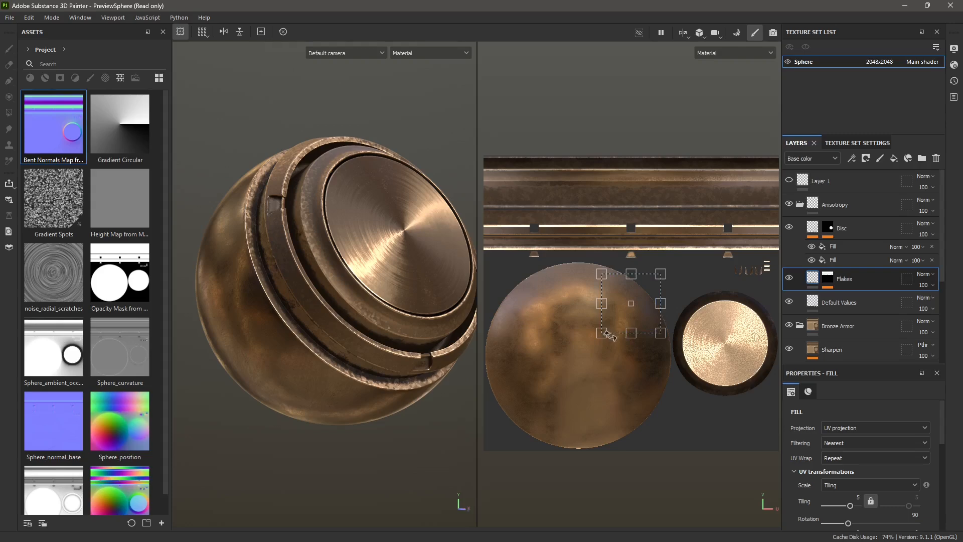
- Enlarge the Flakes fill's UV transform box from two opposite corners to a tiling of about -1.26 by -1.22
left_click_drag(602, 273, 518, 190)
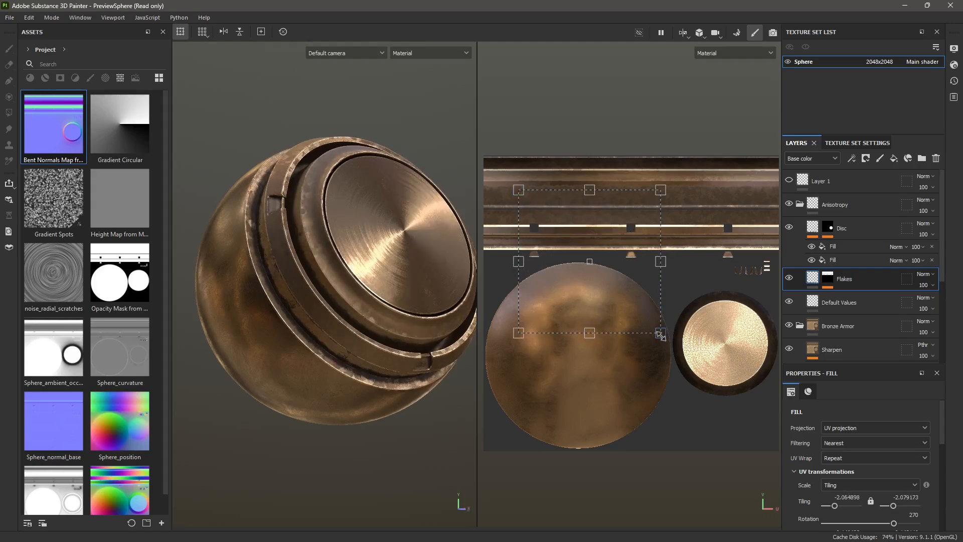
left_click_drag(660, 333, 760, 424)
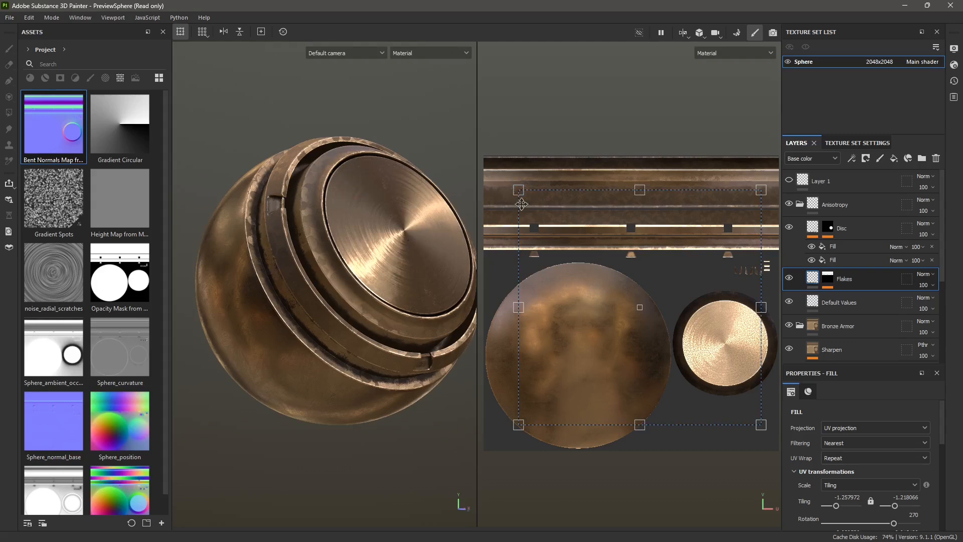
- Rotate, scale and reposition the Flakes fill's UV transform box to a tiling of about -2.36 by -2.40 and rotation of about 270.3
left_click_drag(519, 194, 679, 405)
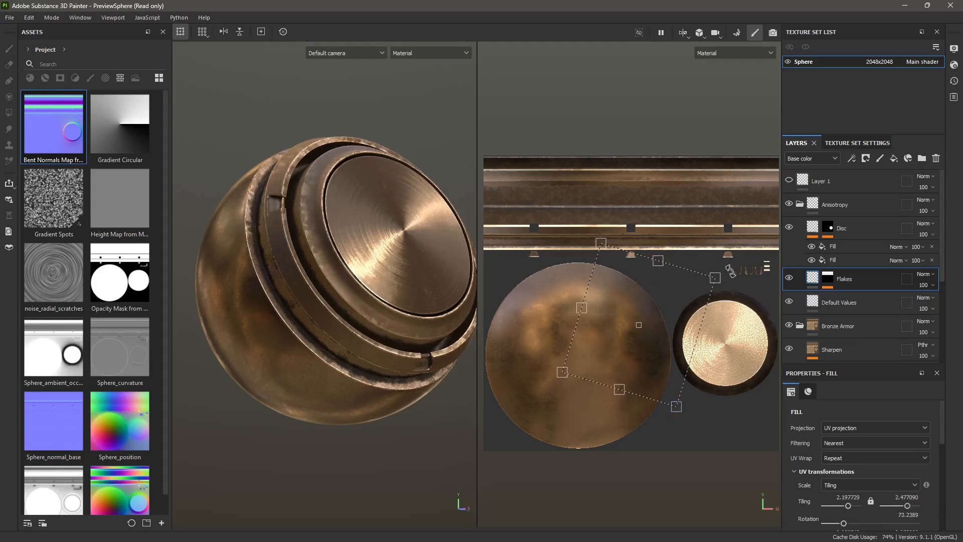
left_click_drag(730, 271, 706, 260)
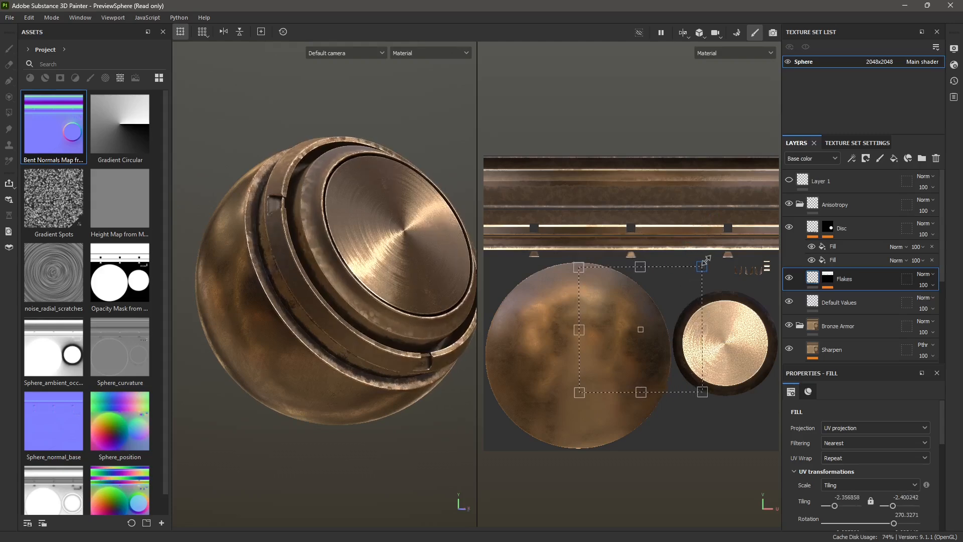
mouse_move(664, 297)
left_mouse_down()
mouse_move(655, 281)
mouse_move(673, 263)
mouse_move(683, 282)
mouse_move(659, 282)
mouse_move(653, 306)
left_mouse_up()
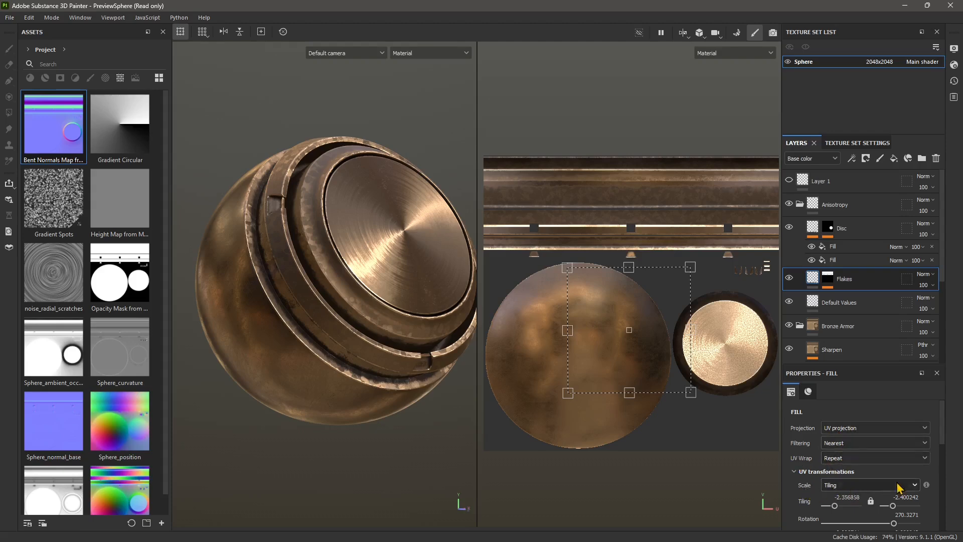
- Set the Flakes fill's tiling to -1.42 by -1.82, its rotation to 249.23 and its offset to 0.11 and -0.02
scroll(883, 471, "down", 3)
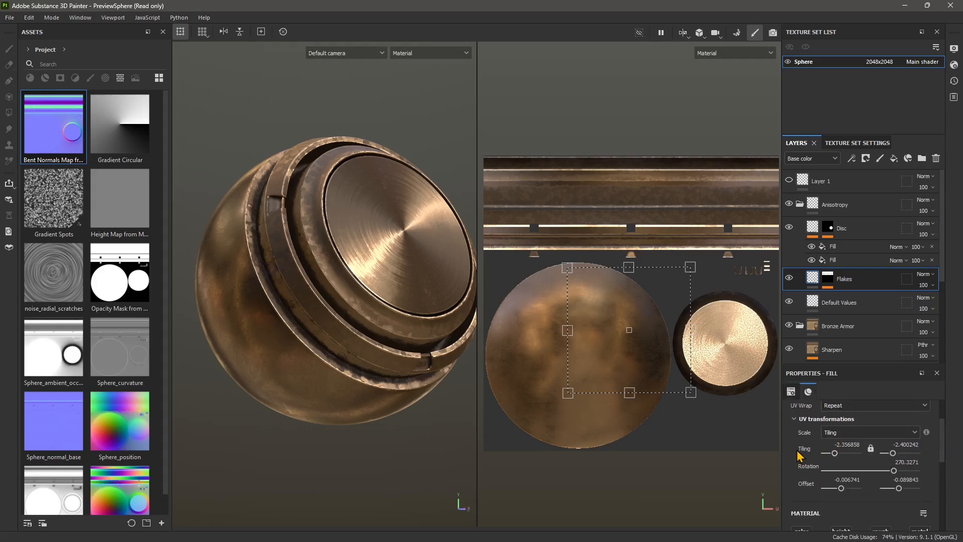
left_click_drag(834, 454, 832, 459)
left_click_drag(892, 453, 890, 454)
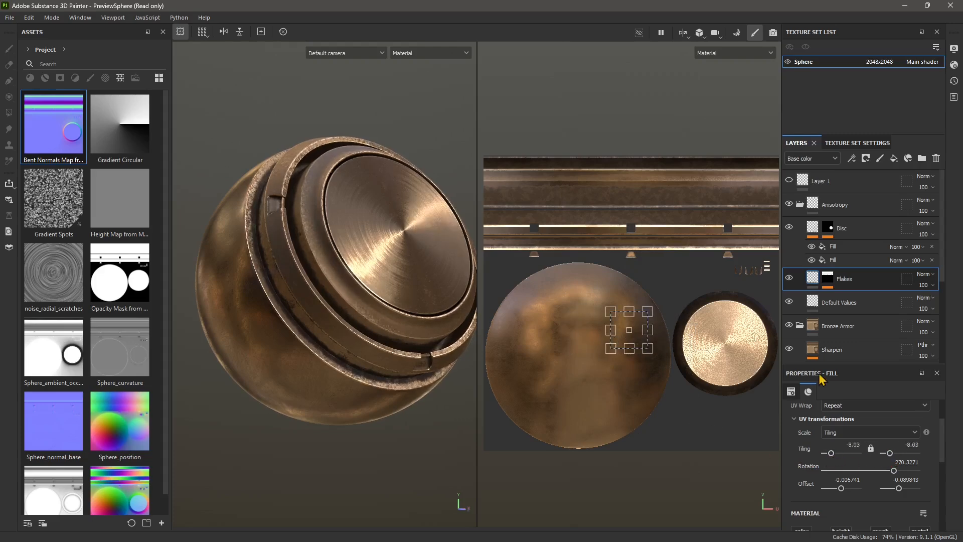
left_click_drag(831, 454, 899, 492)
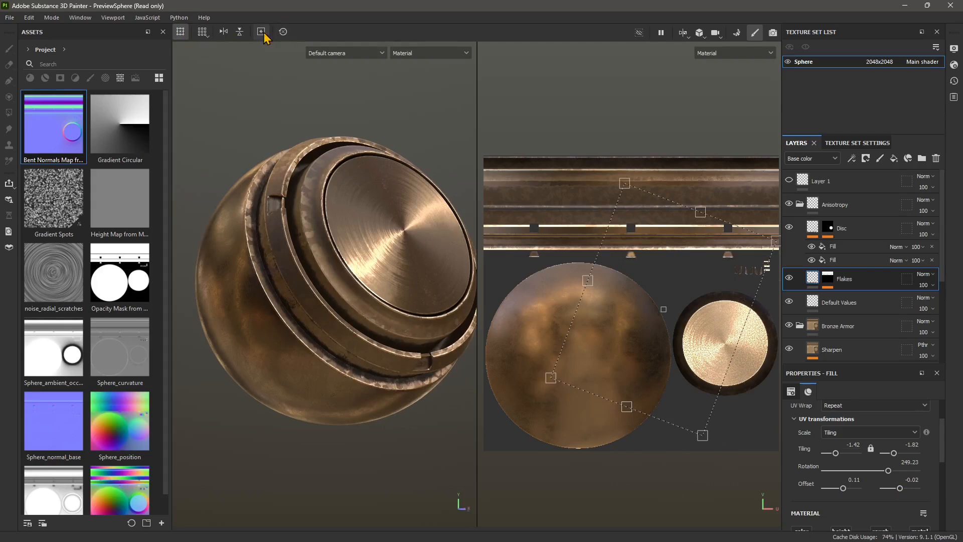
- Turn the transform manipulator off and on, and transform the Flakes box around a relocated pivot to tiling about 1.98 by 1.96, rotation about 59.45
left_click(180, 33)
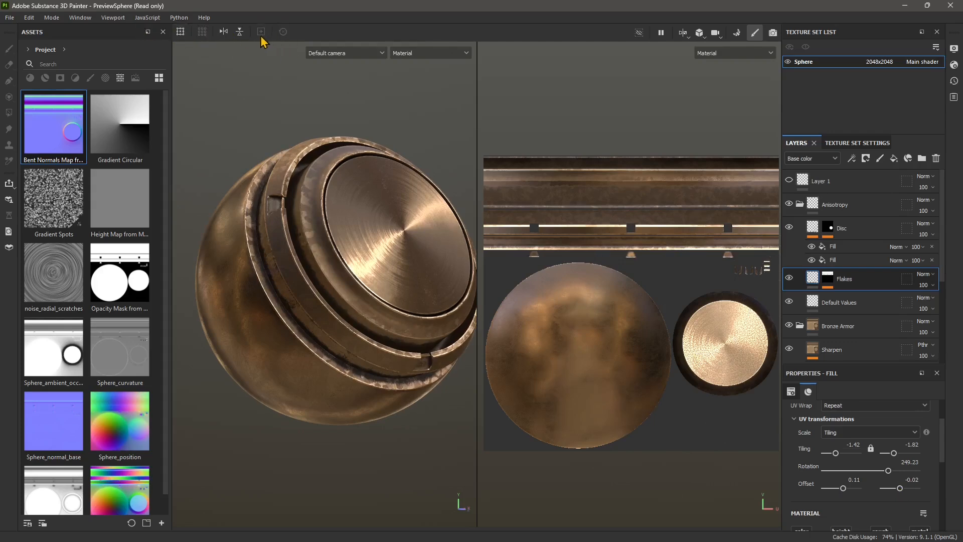
left_click(182, 35)
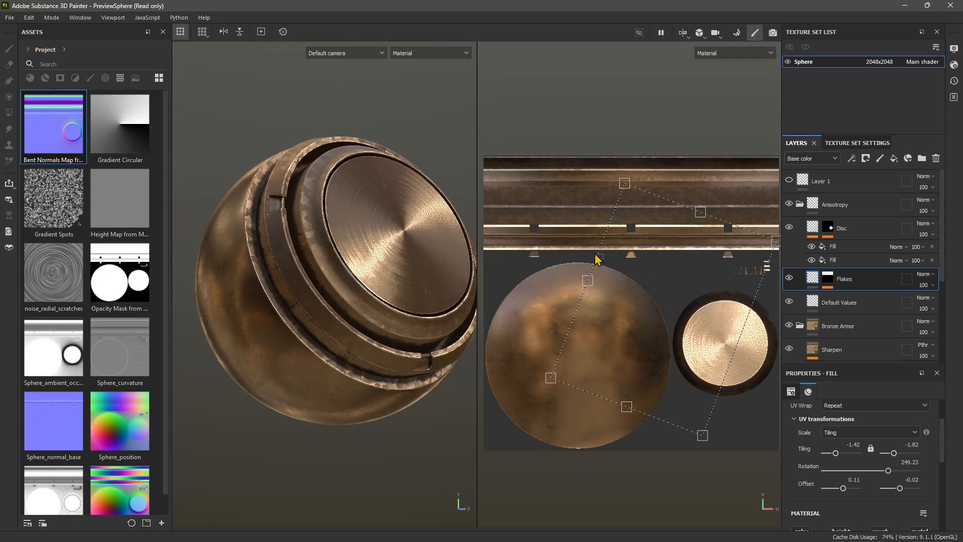
mouse_move(560, 272)
left_mouse_down()
mouse_move(559, 279)
mouse_move(560, 259)
mouse_move(561, 273)
left_mouse_up()
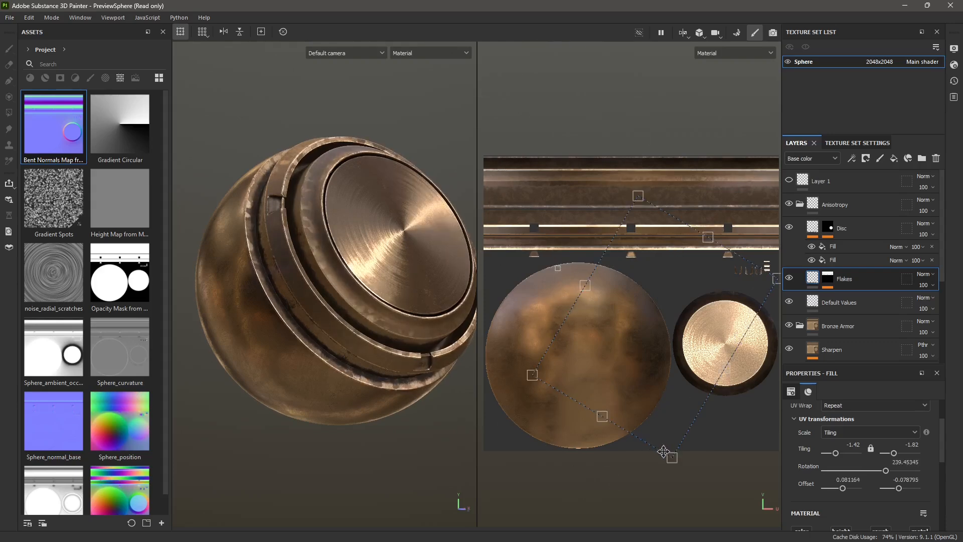
left_click_drag(668, 453, 689, 397)
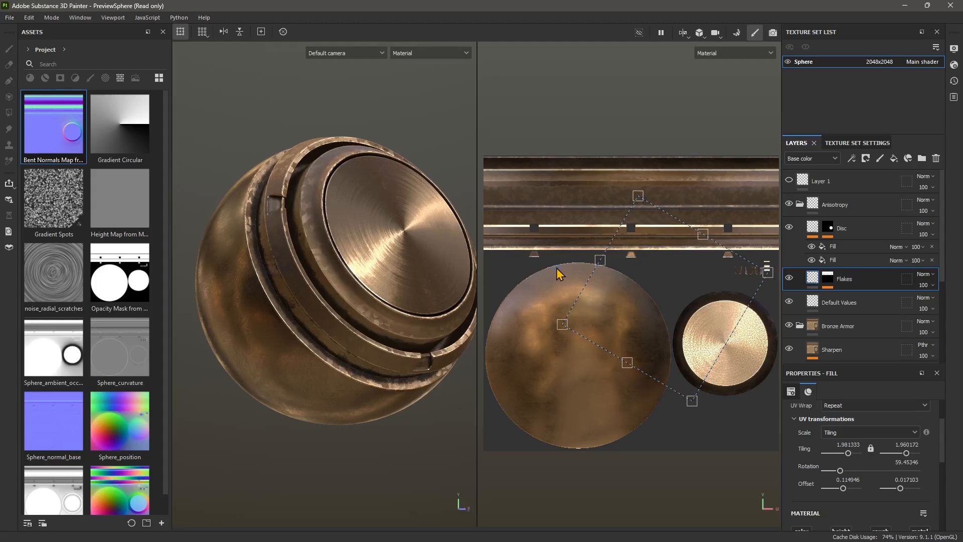
- Reset the Flakes fill's transformation and shrink its UV box from two opposite corners to a tiling of about 3.92 by 3.76
left_click(284, 36)
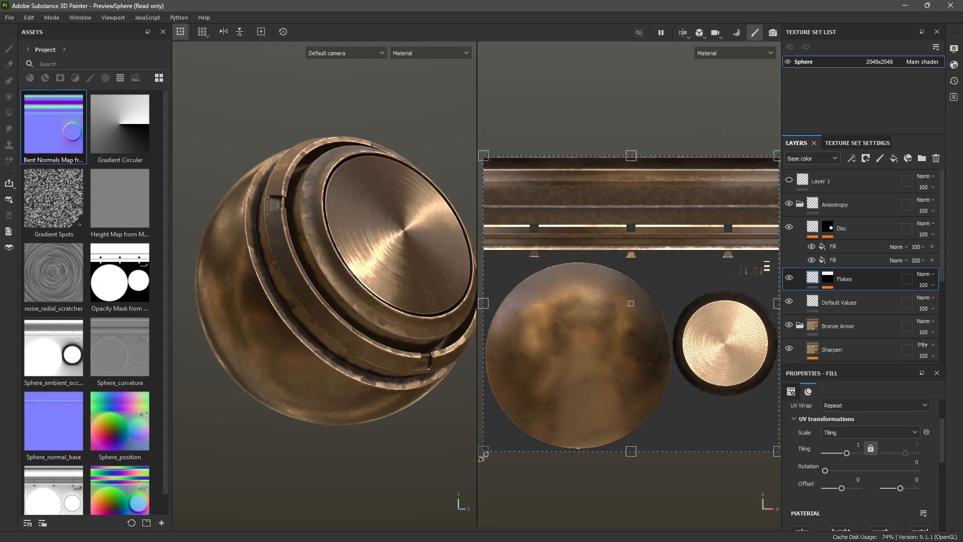
left_click_drag(480, 455, 671, 277)
left_click_drag(776, 156, 637, 260)
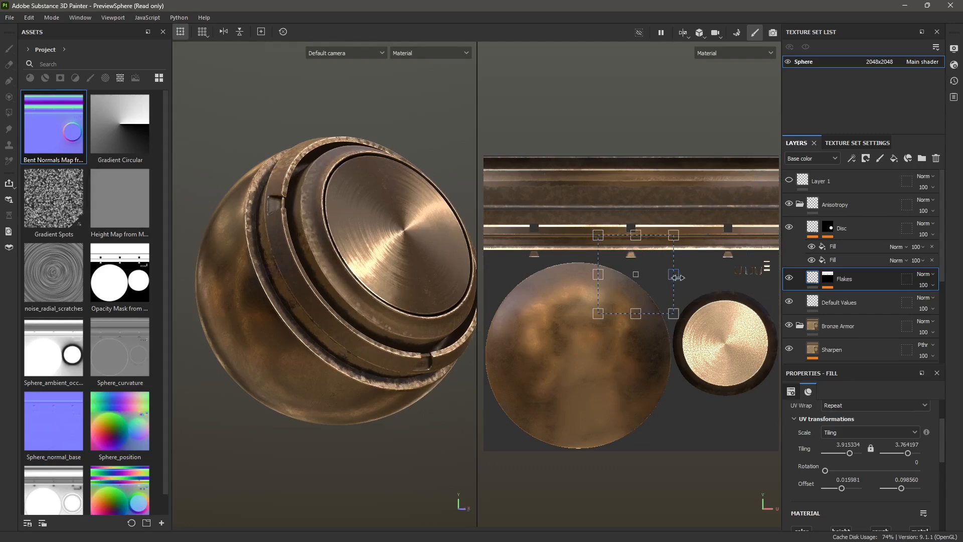
- Open the TilingMaterial sample project, discarding the changes made to PreviewSphere
left_click(9, 18)
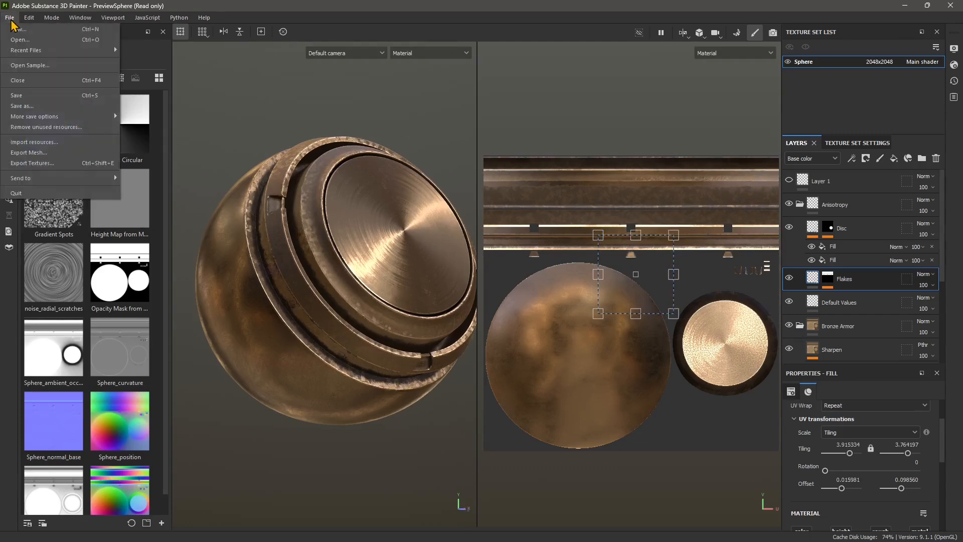
left_click(20, 66)
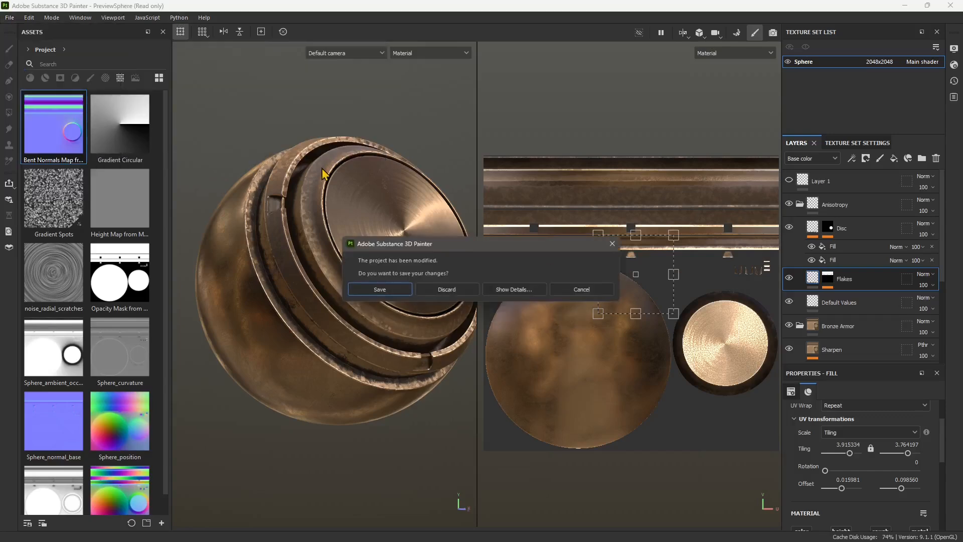
left_click(442, 296)
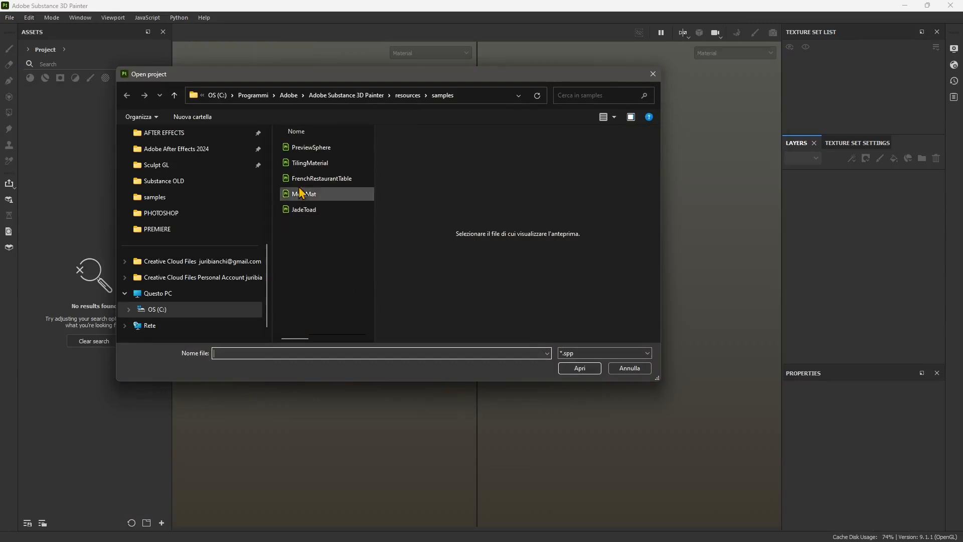
left_click(304, 167)
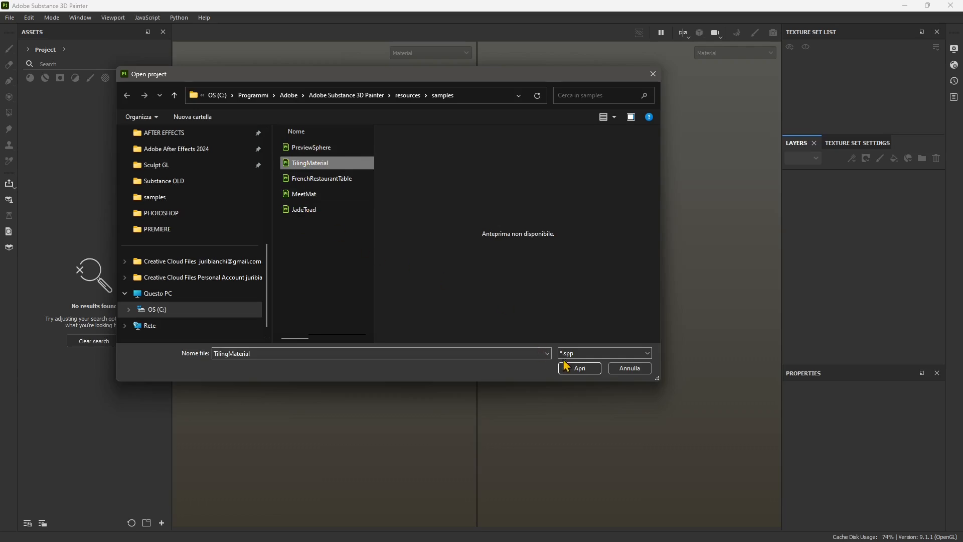
left_click(577, 368)
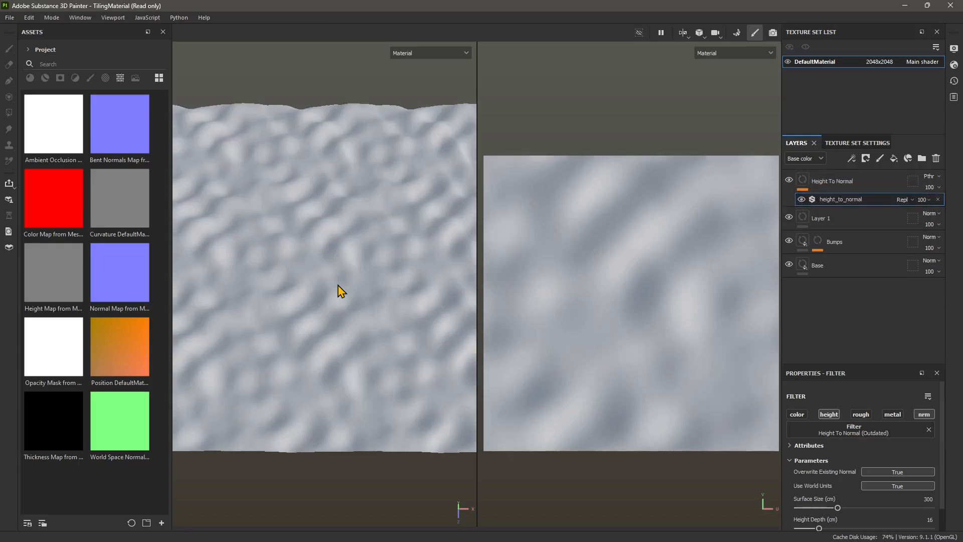
- Hide the Bumps layer and show it again, selecting it and the height_to_normal filter in between, with the tiled plane viewed at an angle
scroll(516, 398, "down", 2)
scroll(369, 251, "down", 3)
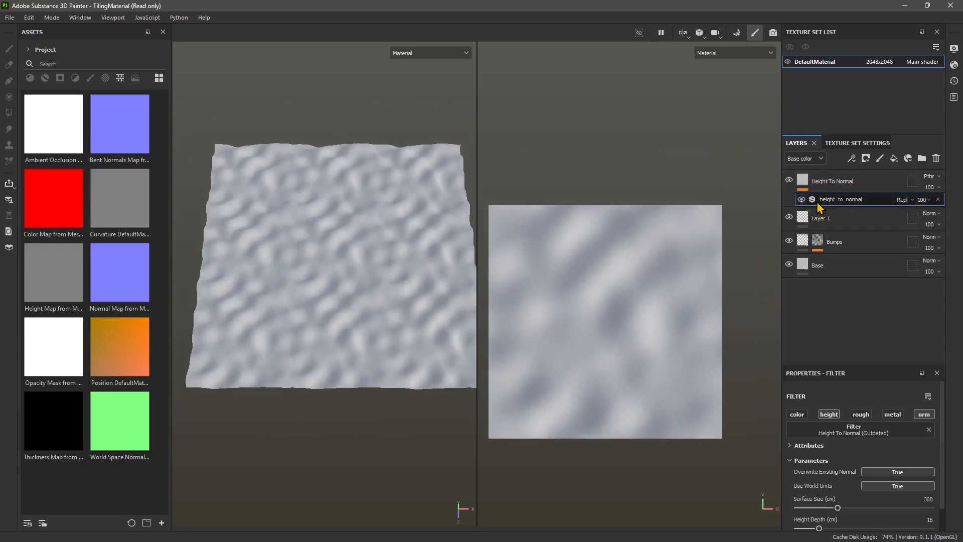
left_click_drag(315, 370, 361, 390, "alt")
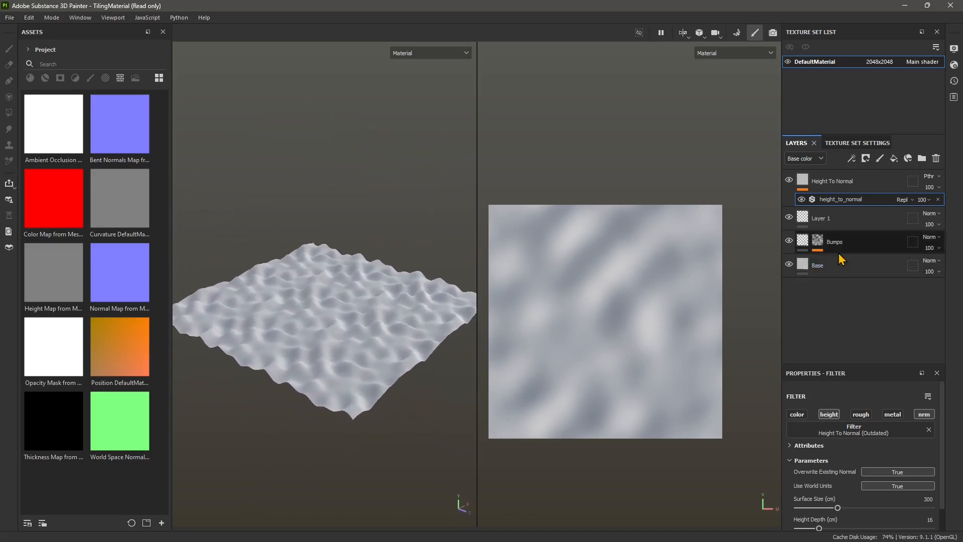
left_click(787, 240)
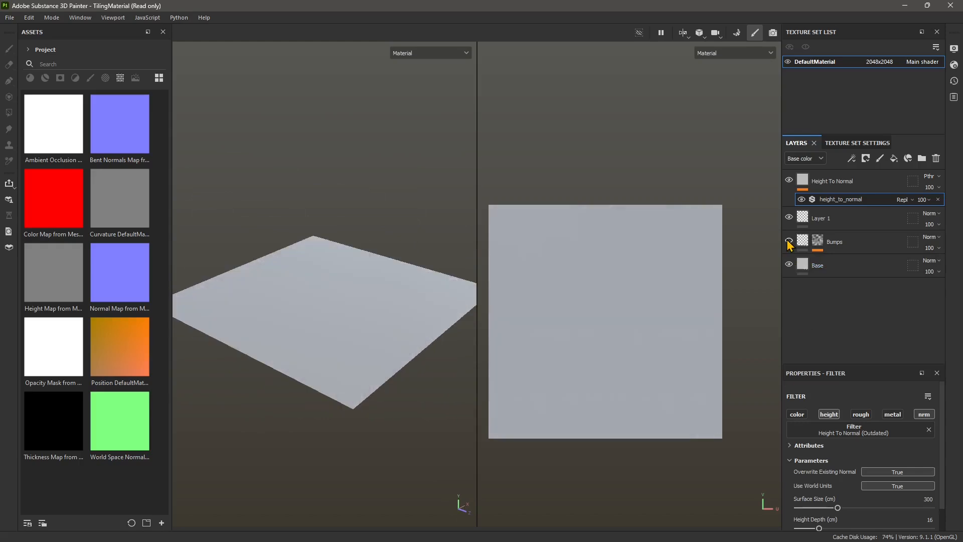
left_click(840, 250)
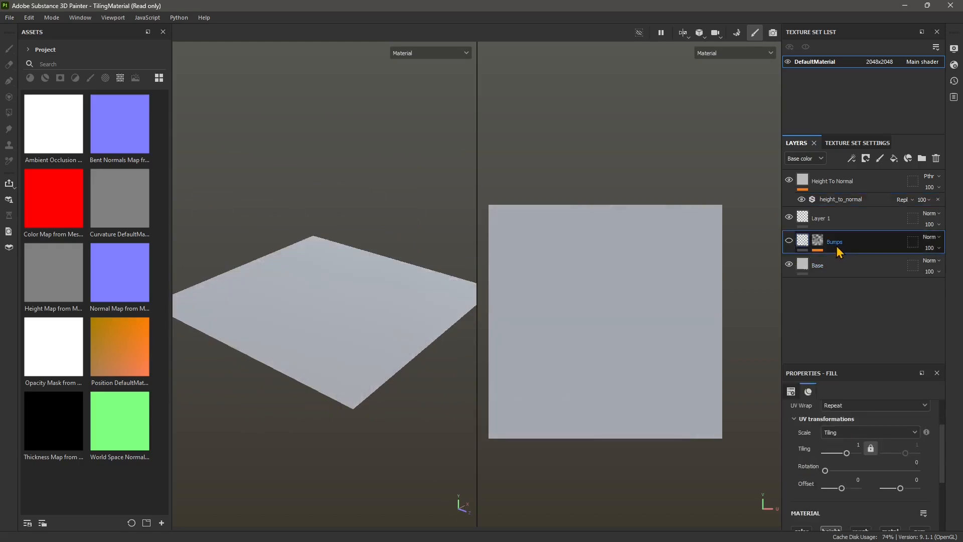
left_click(849, 200)
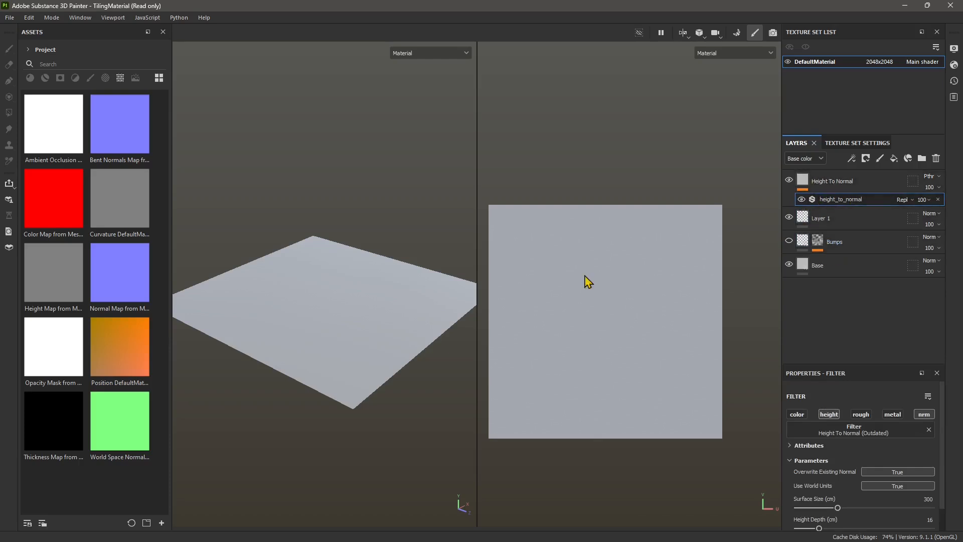
left_click(789, 240)
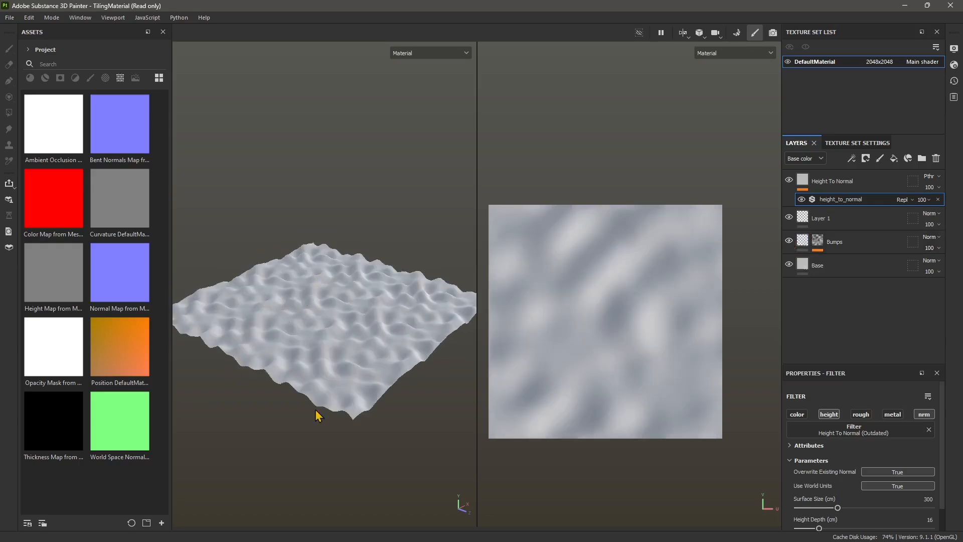
- Toggle the visibility of the DefaultMaterial texture set and the Height To Normal layer off and back on to compare the relief
left_click_drag(316, 415, 305, 375, "alt")
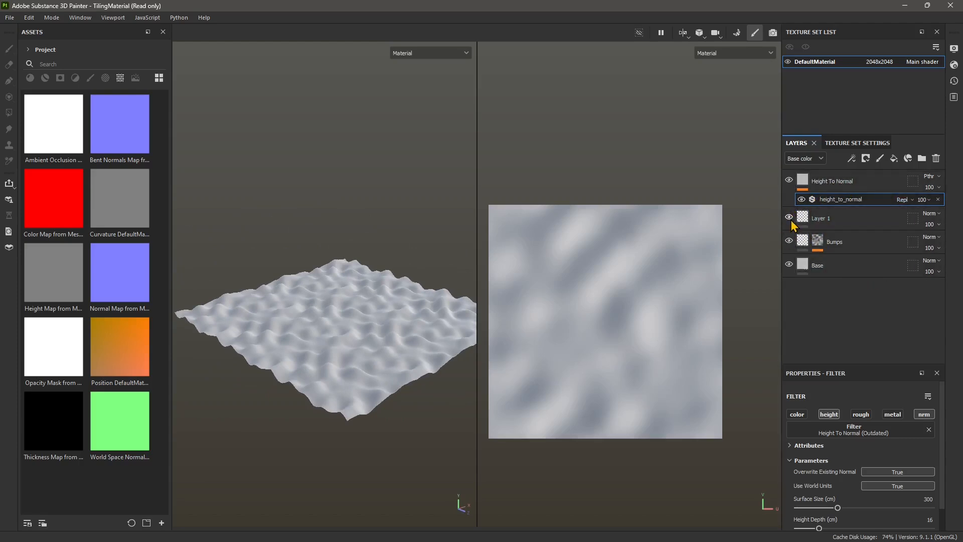
mouse_move(309, 315)
left_mouse_down("alt")
mouse_move(316, 336)
mouse_move(357, 357)
mouse_move(393, 344)
mouse_move(341, 357)
mouse_move(352, 305)
mouse_move(447, 273)
mouse_move(396, 312)
mouse_move(338, 303)
left_mouse_up("alt")
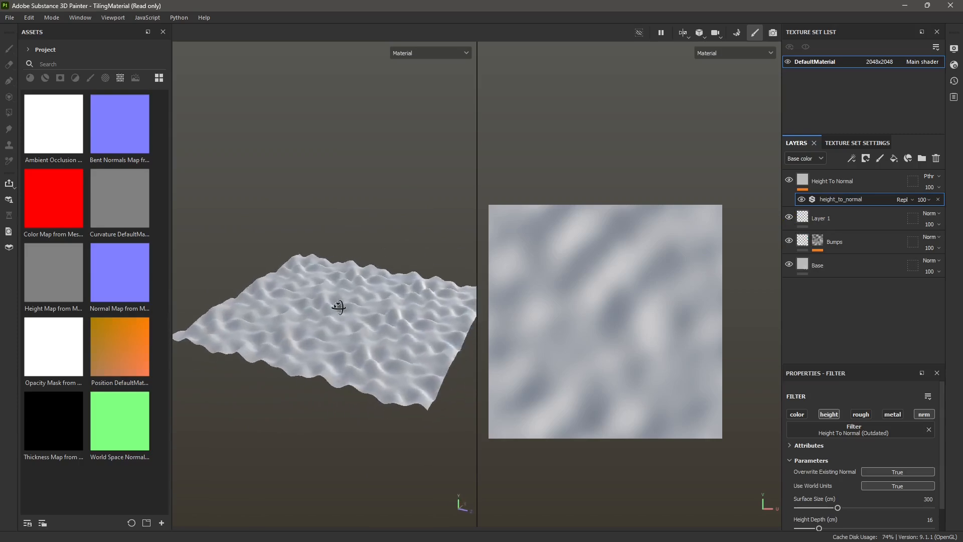
left_click(790, 61)
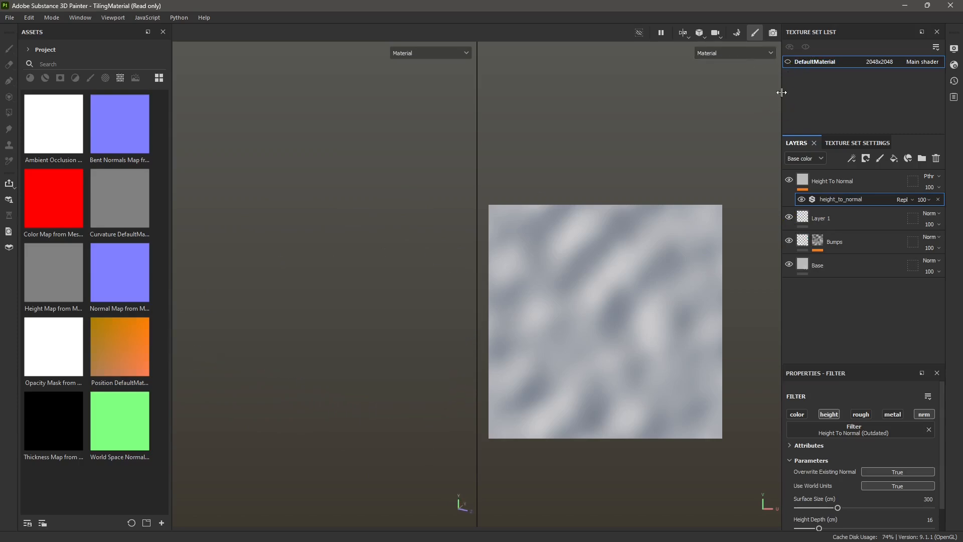
left_click(787, 63)
left_click(788, 179)
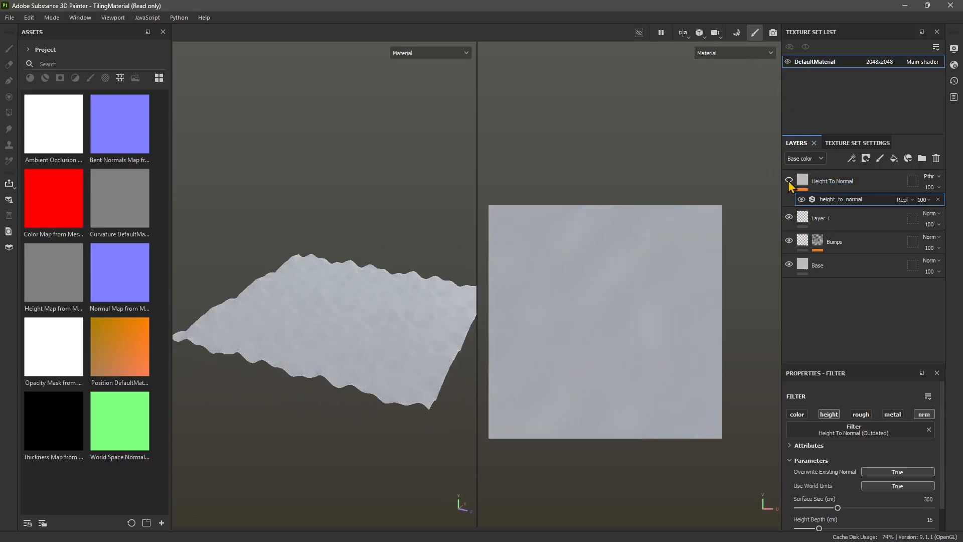
left_click(789, 180)
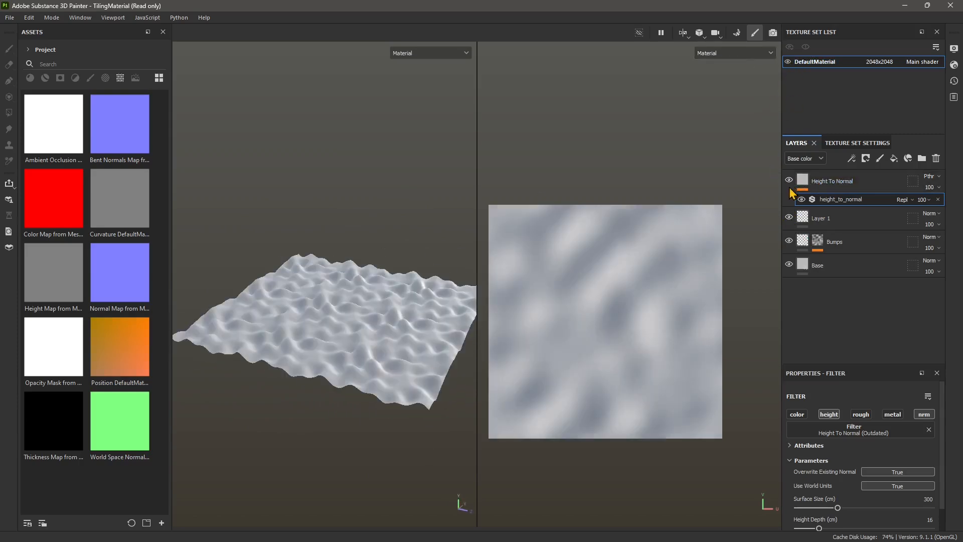
left_click(790, 245)
- Turn the height_to_normal filter's nrm channel off and on, and set Surface Size to 253 cm and Height Depth to about 25 cm
scroll(876, 403, "down", 1)
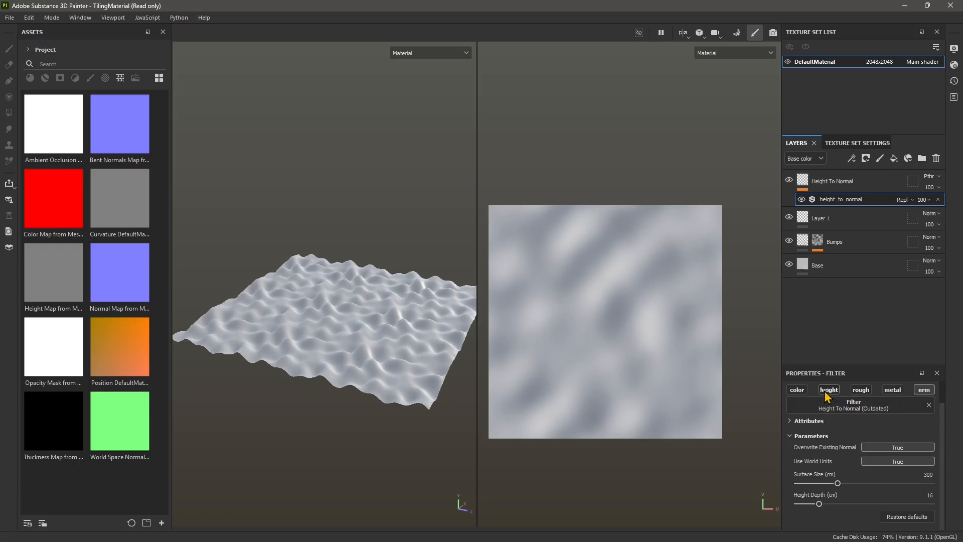
left_click(925, 391)
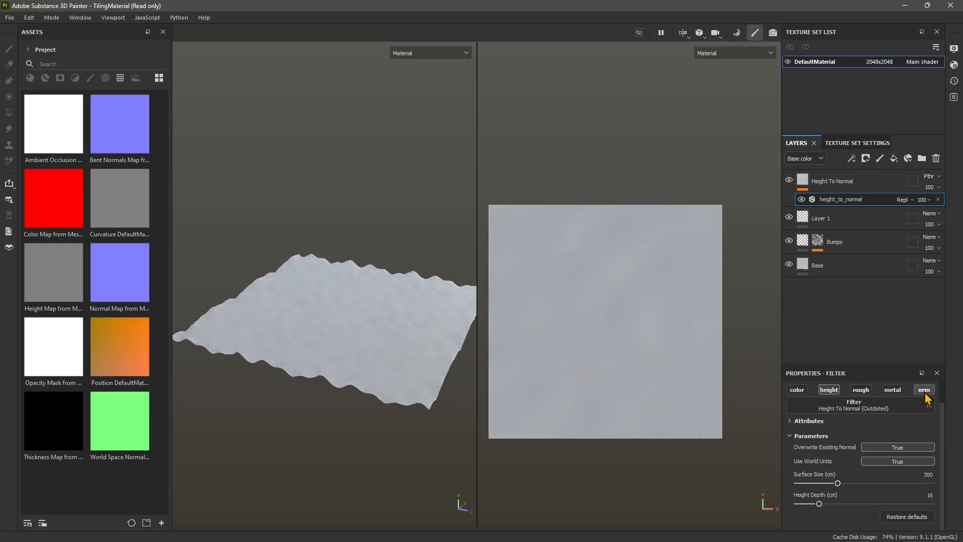
left_click(924, 391)
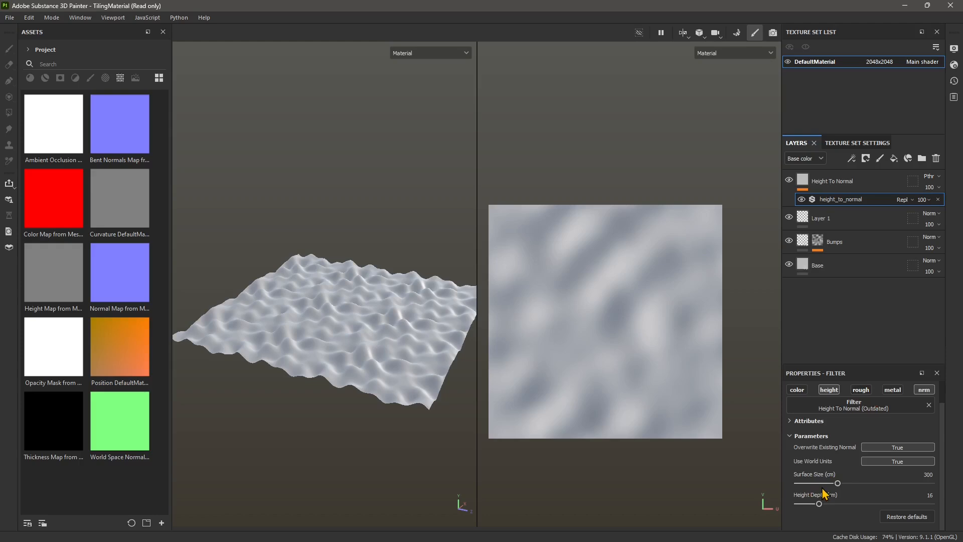
left_click_drag(839, 483, 830, 503)
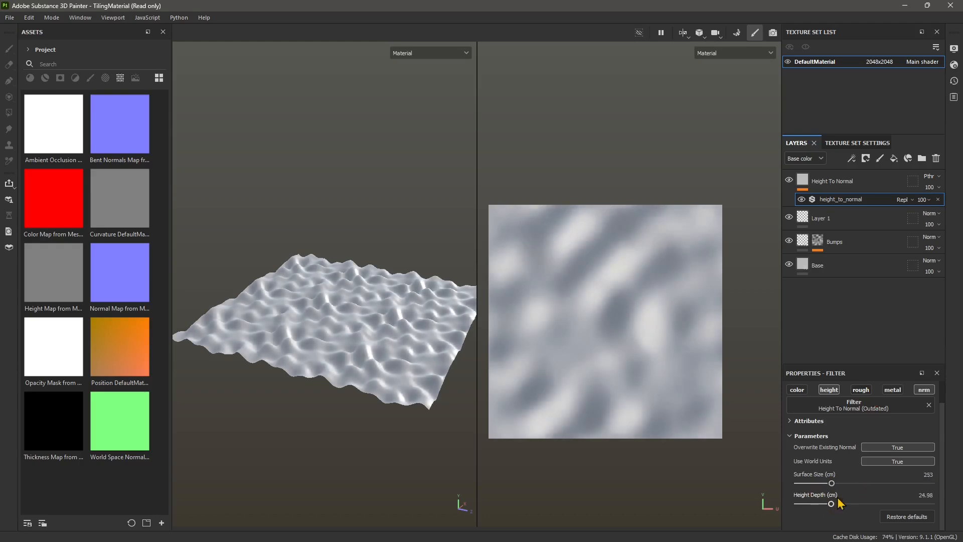
- Set the Bumps fill's UV tiling to about -2.29 and adjust its offset, finishing with the Base layer selected
left_click(827, 182)
left_click(830, 244)
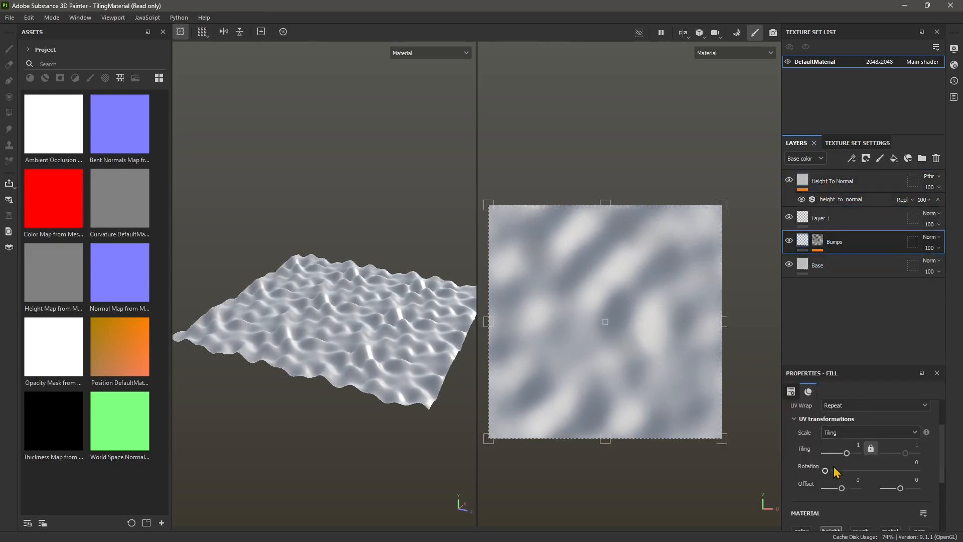
left_click_drag(836, 454, 834, 453)
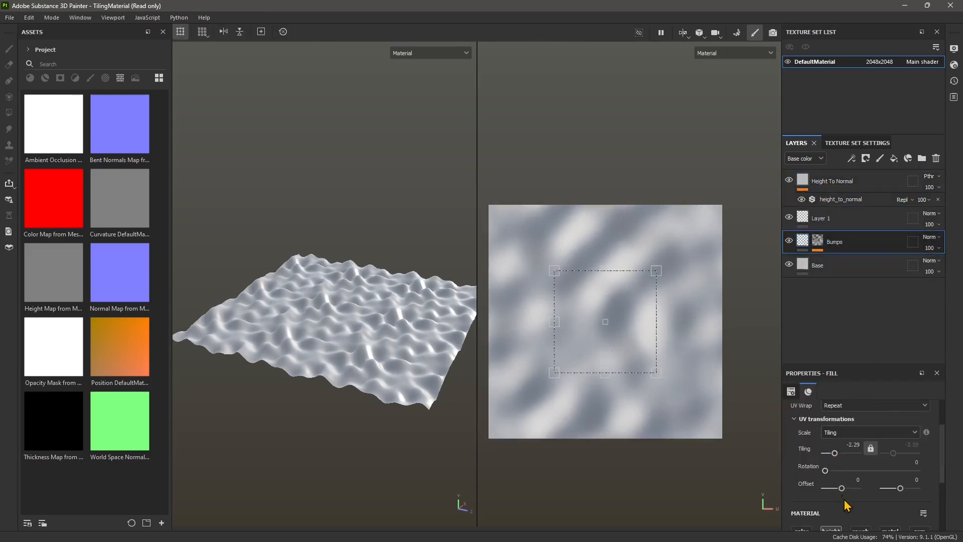
left_click_drag(842, 488, 844, 491)
left_click(844, 265)
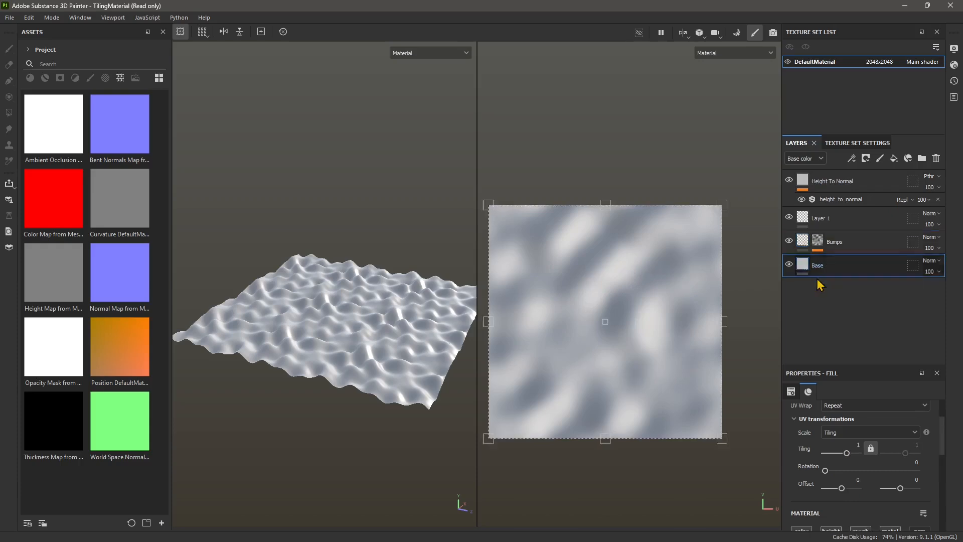
- Set the Base fill's UV tiling to 0 and open the JadeToad sample project, discarding the changes to TilingMaterial
left_click_drag(846, 453, 841, 453)
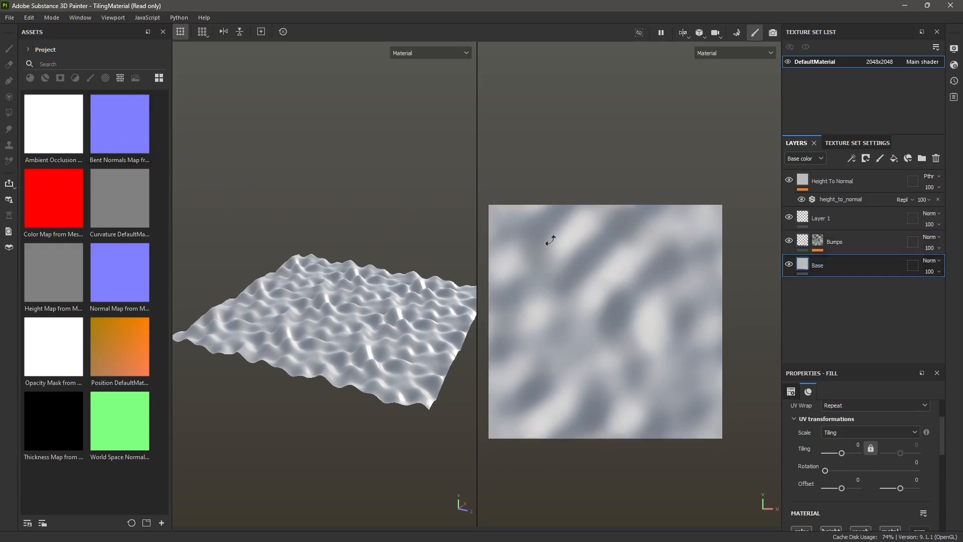
left_click(10, 18)
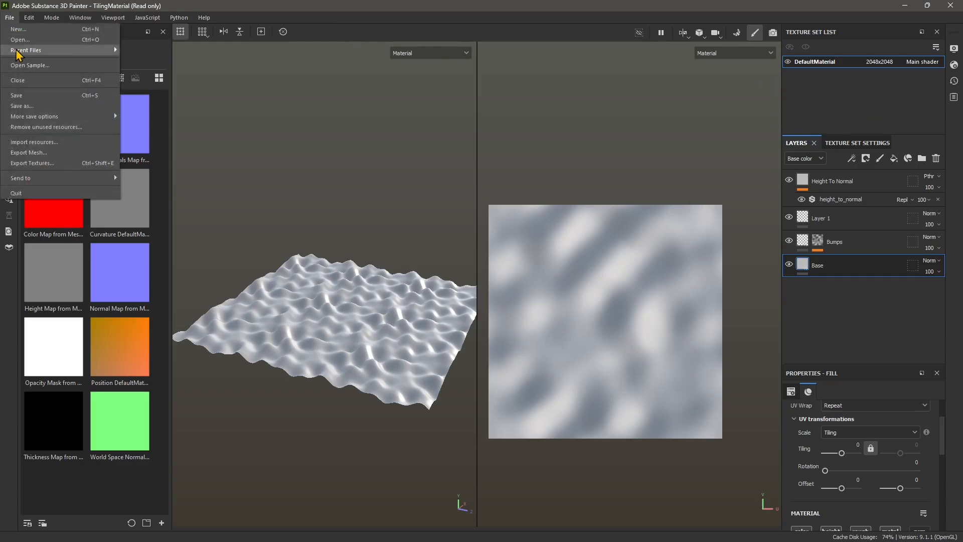
mouse_move(20, 53)
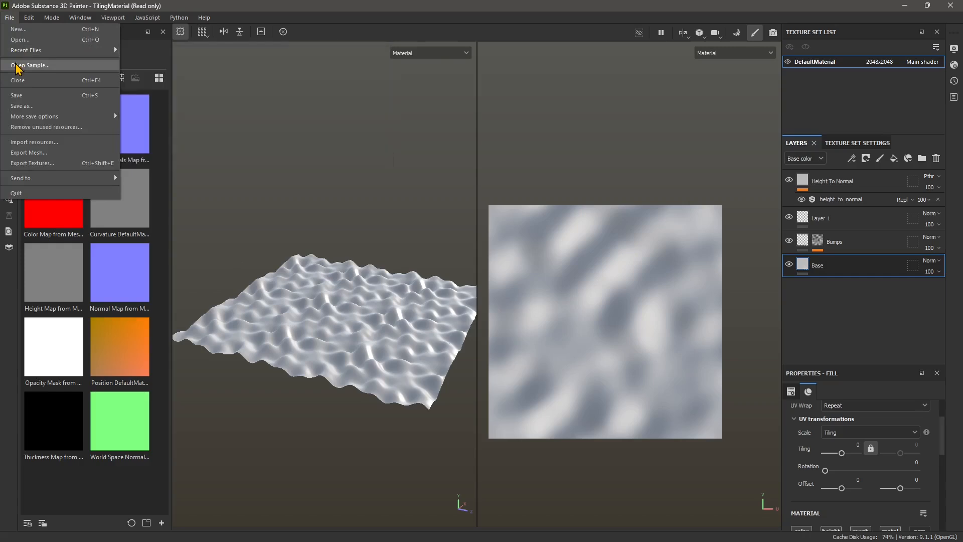
left_click(23, 65)
left_click(465, 293)
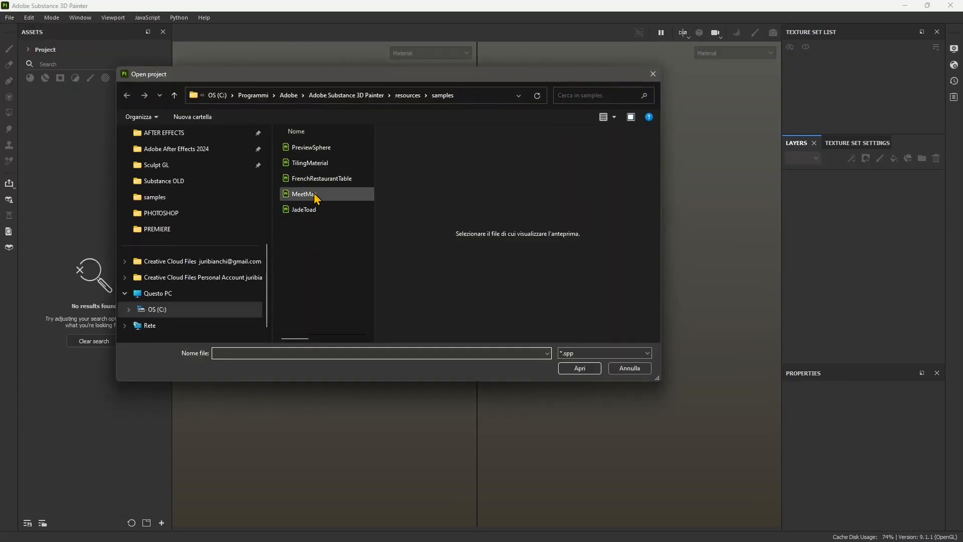
left_click(304, 210)
left_click(581, 368)
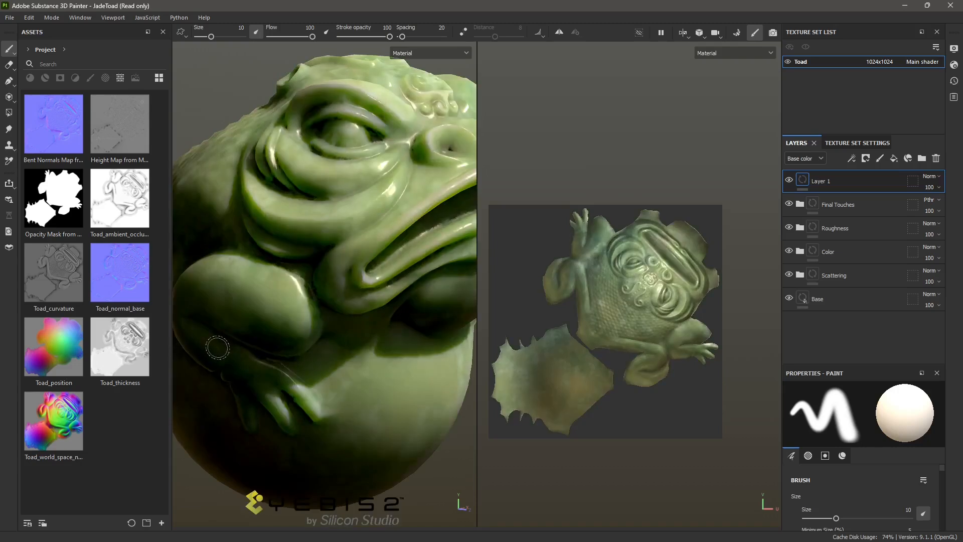
- Hide the toad's layers and folders down to the Base layer and show them again to compare their contribution
scroll(357, 252, "down", 5)
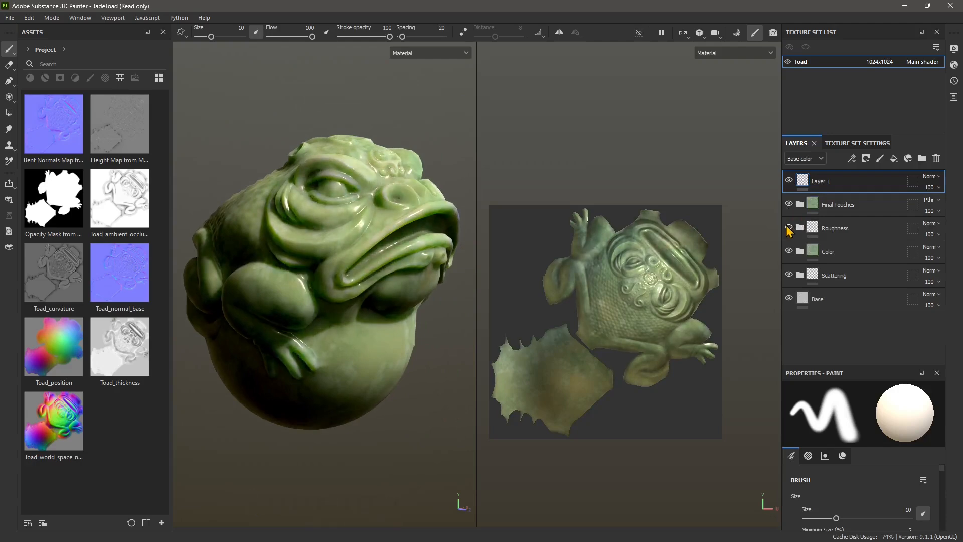
left_click(789, 251)
left_click(789, 252)
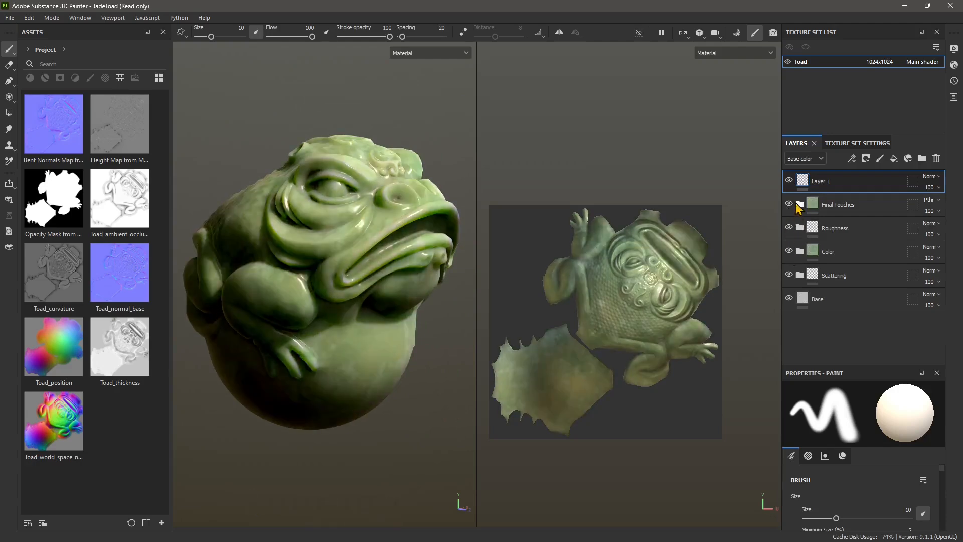
left_click(789, 273)
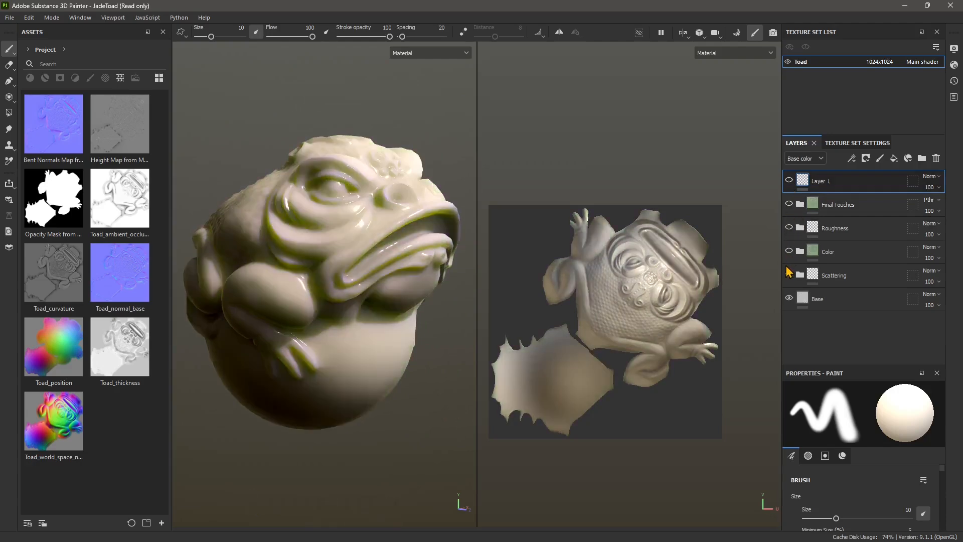
left_click(788, 301)
left_click(791, 305)
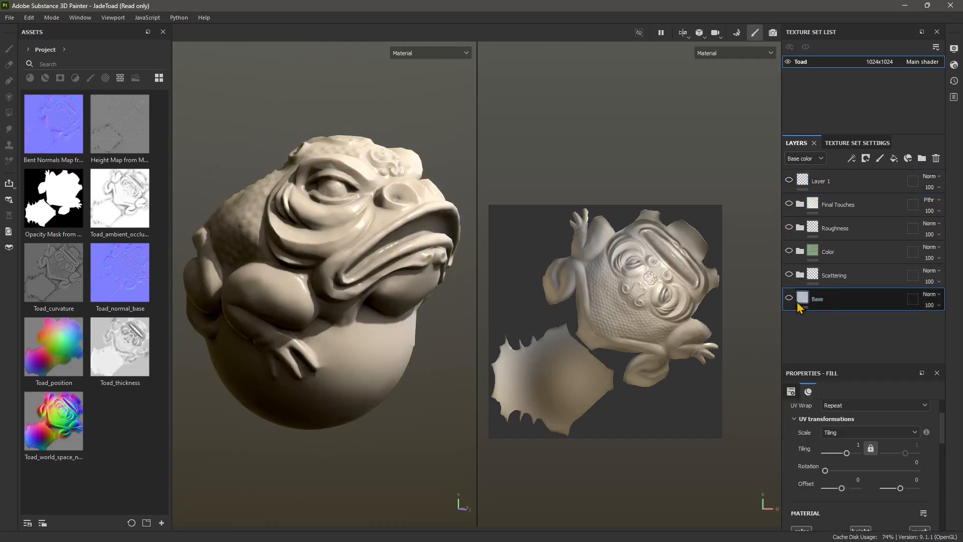
left_click(789, 299)
left_click(788, 251)
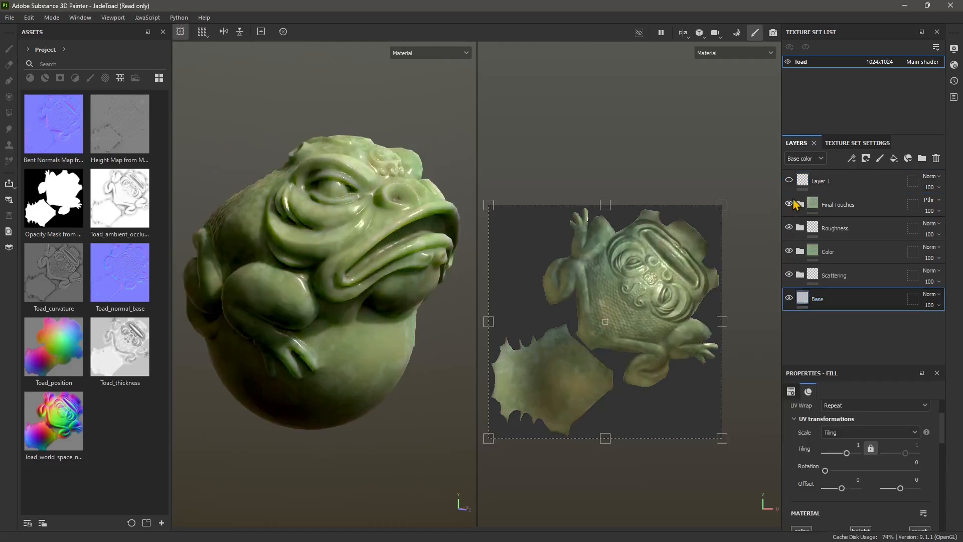
- Orbit the toad and rotate the environment lighting around it to examine how the jade surface reacts to light
left_click_drag(332, 239, 321, 152, "alt")
left_click_drag(393, 292, 348, 348, "alt")
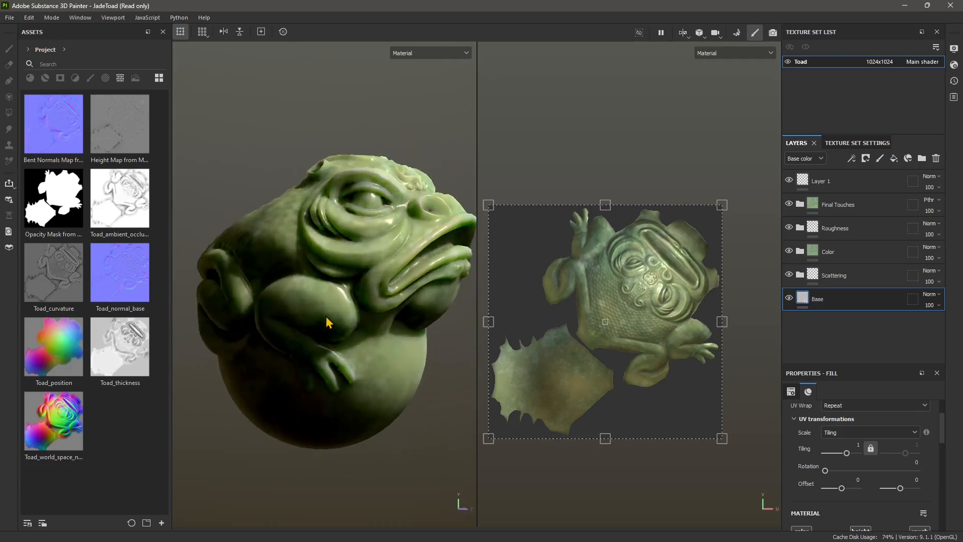
right_click_drag(309, 301, 346, 303, "shift")
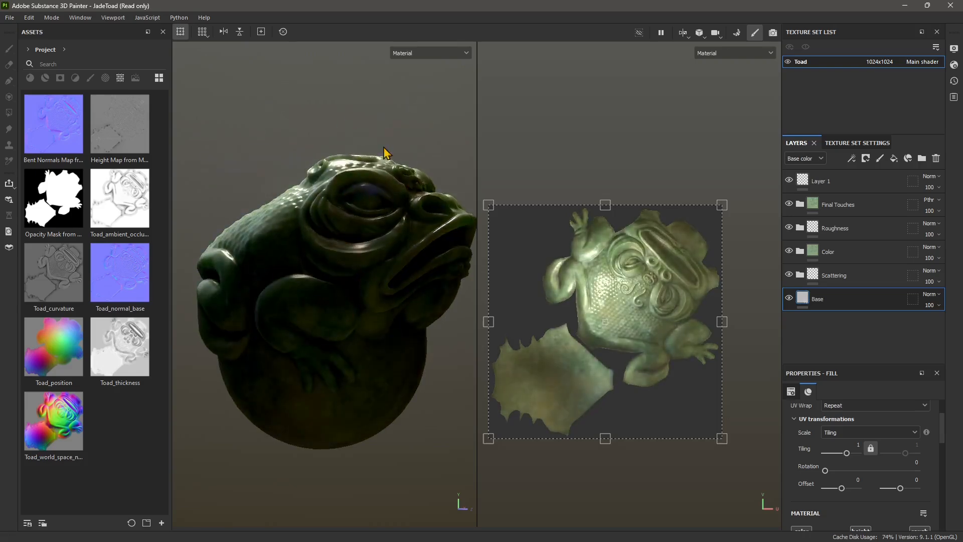
right_click_drag(307, 230, 416, 267, "shift")
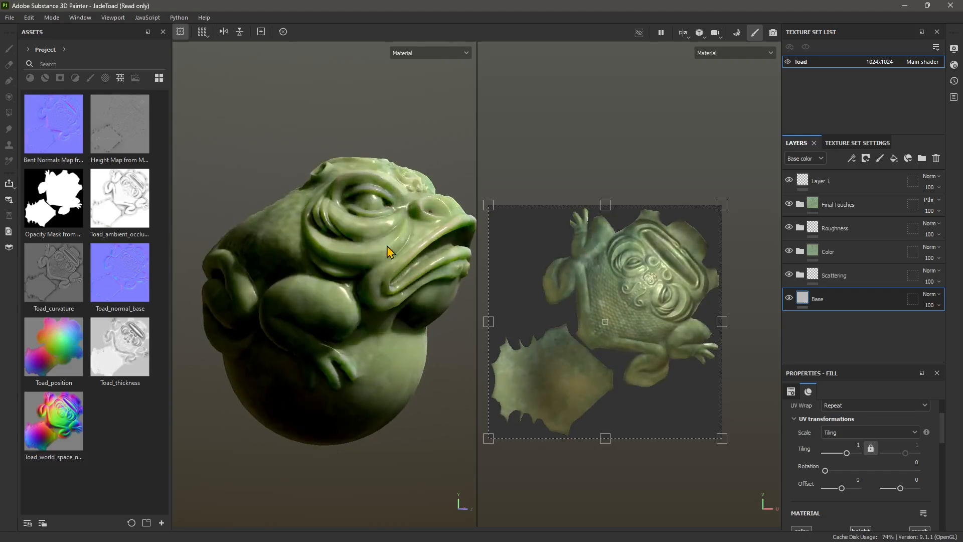
left_click_drag(389, 251, 351, 243, "alt")
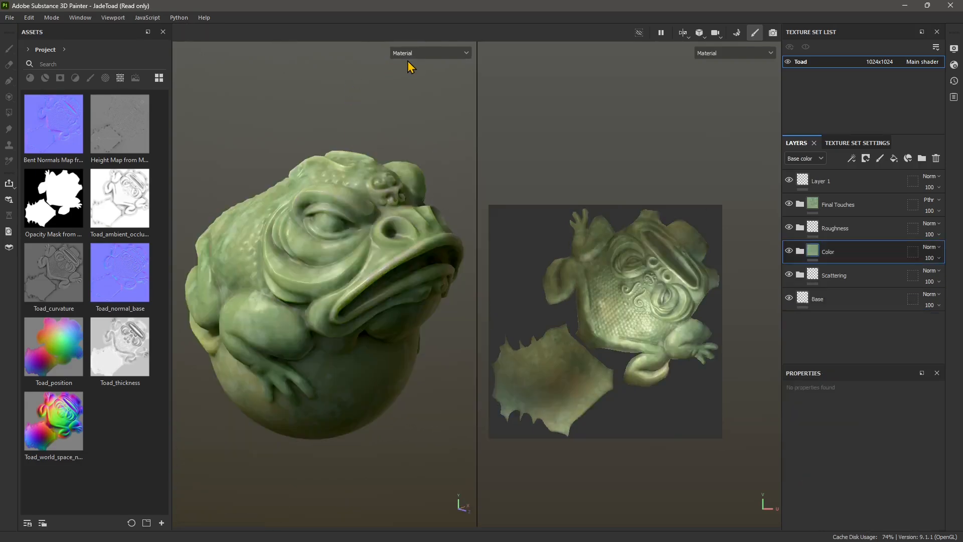
- Look through the viewport's available channels and mesh maps, and display only the Base color channel on the toad
left_click(411, 53)
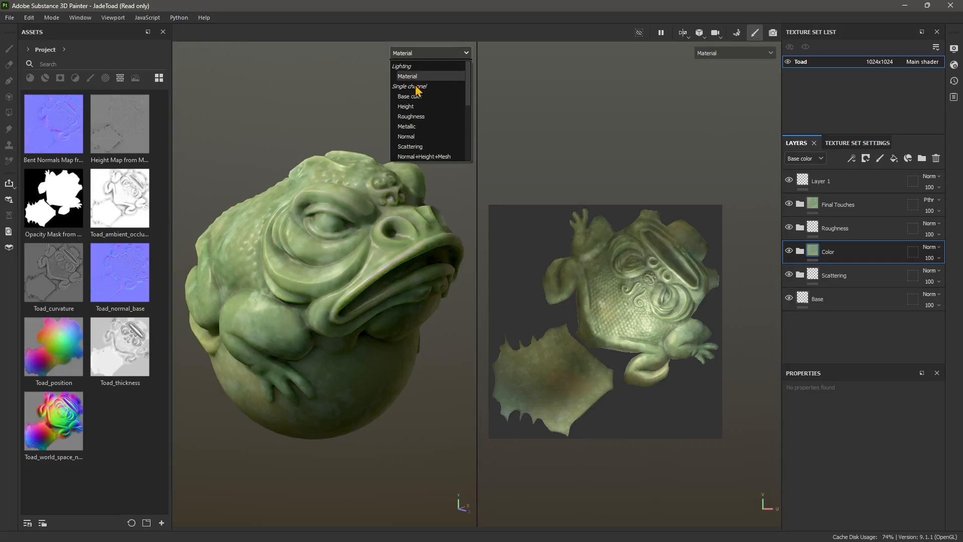
scroll(426, 97, "down", 4)
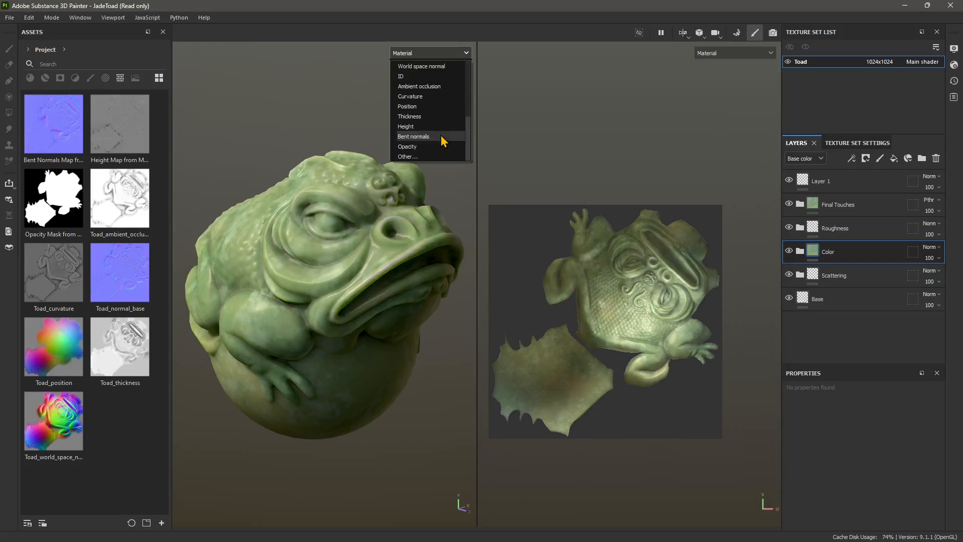
scroll(423, 116, "up", 3)
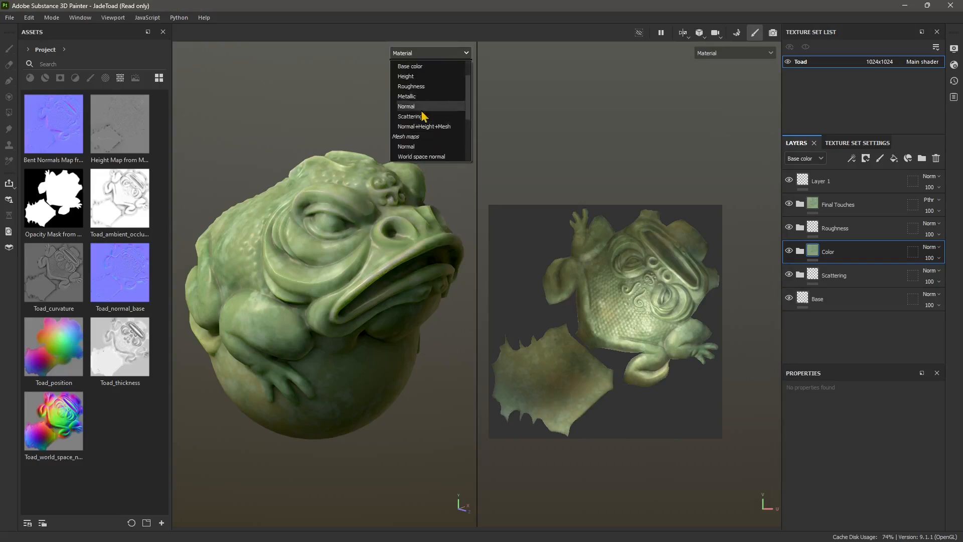
scroll(426, 80, "up", 1)
left_click(426, 76)
left_click(402, 53)
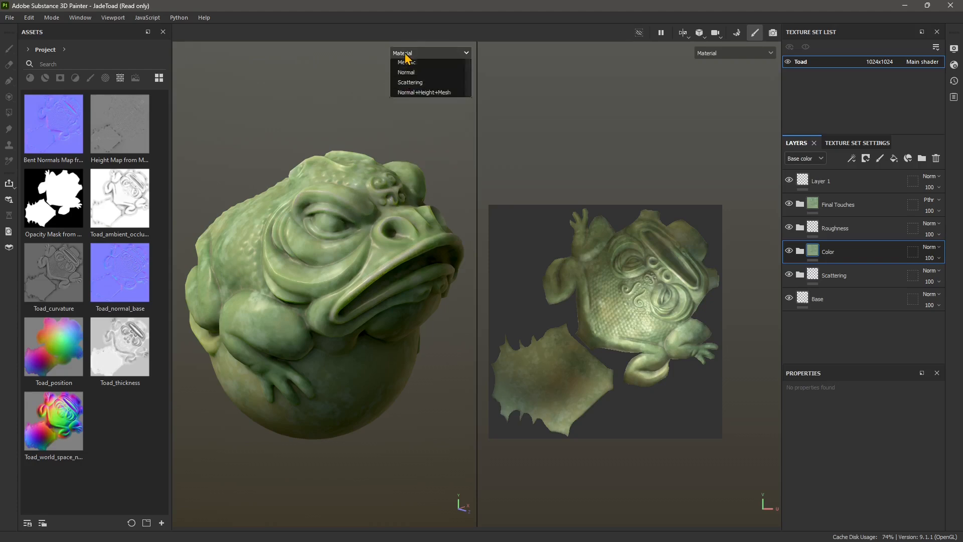
left_click(409, 96)
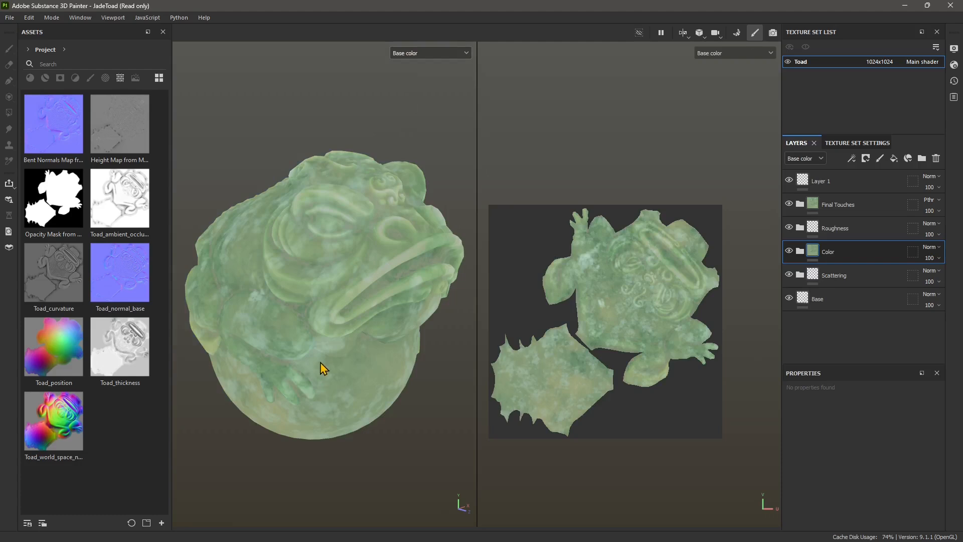
left_click_drag(291, 310, 333, 329, "alt")
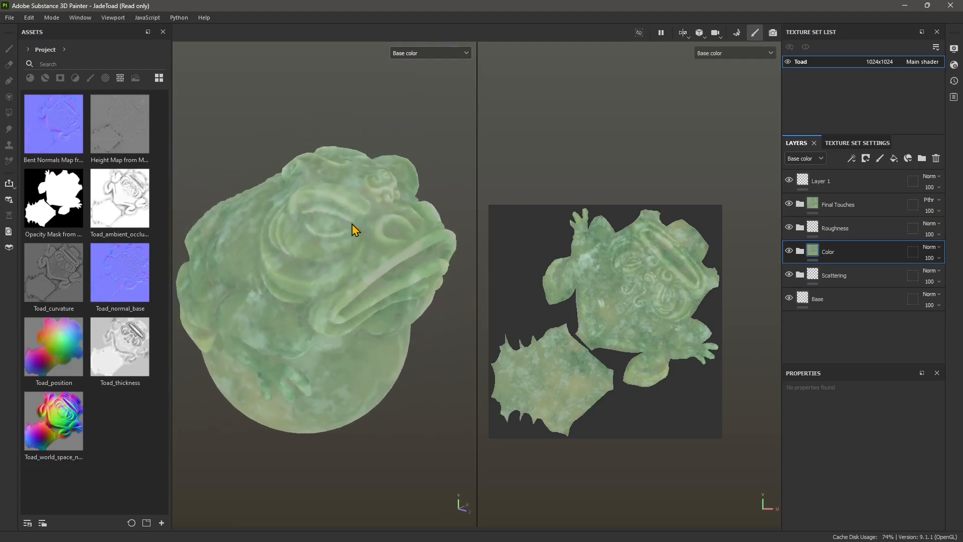
- Display the toad's Normal+Height+Mesh channel, followed by its Normal mesh map
left_click(415, 53)
scroll(424, 110, "down", 1)
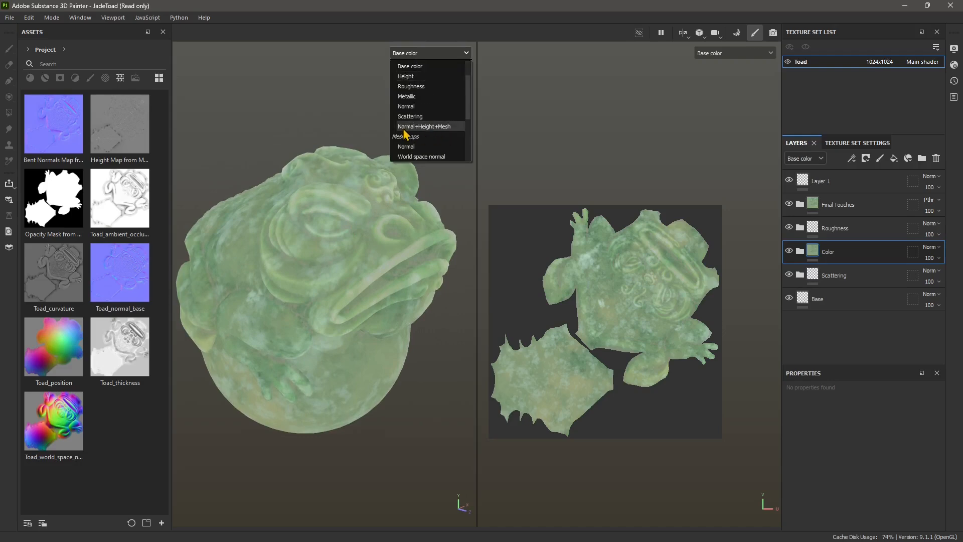
left_click(443, 127)
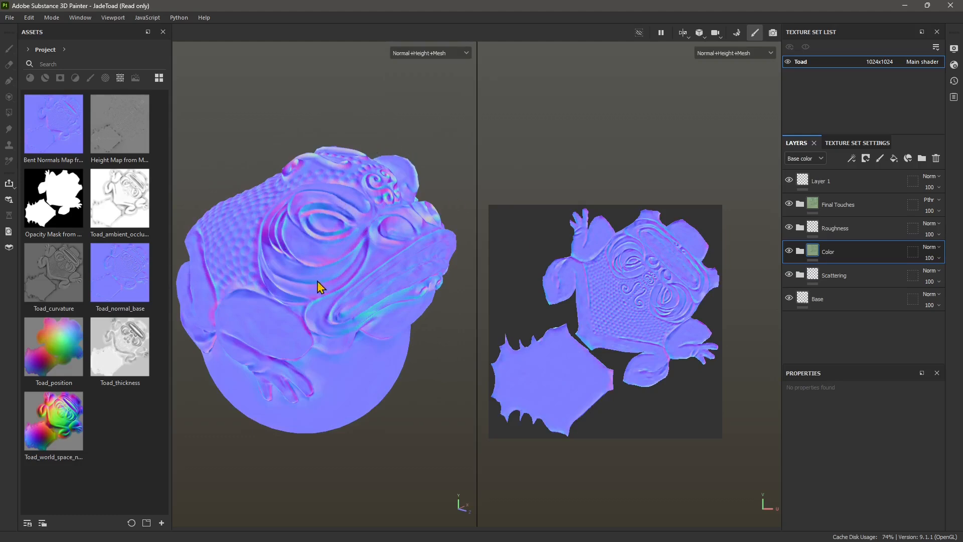
left_click(423, 54)
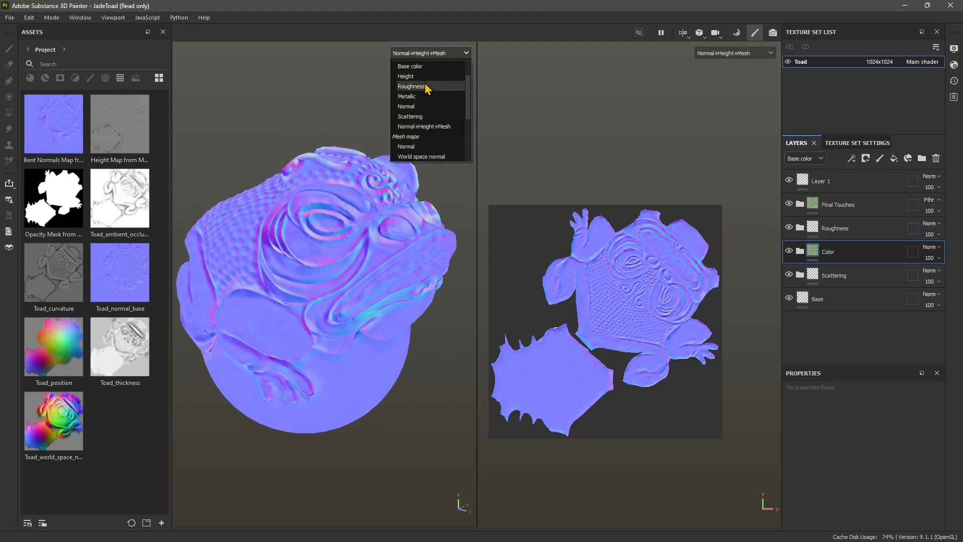
scroll(437, 95, "down", 1)
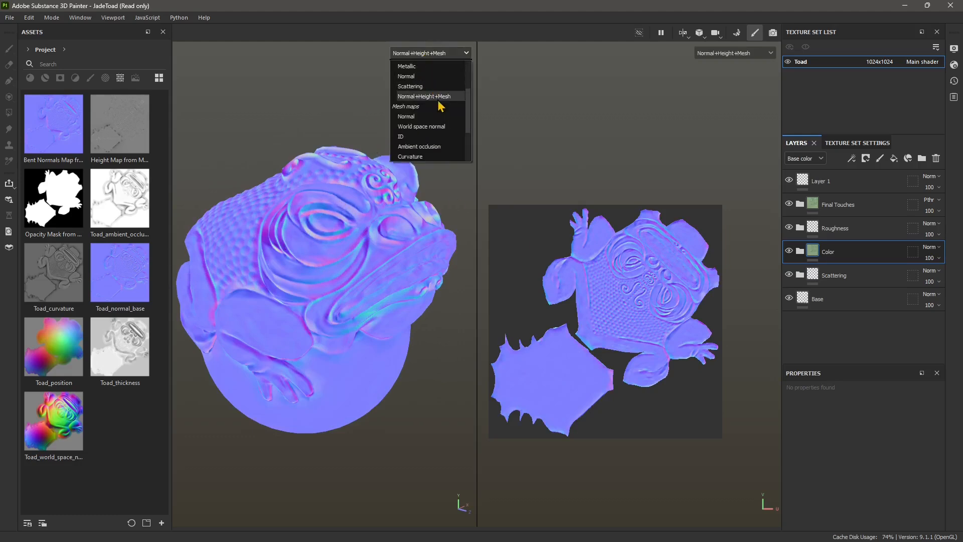
left_click(419, 119)
- Display the toad's World space normal mesh map, followed by its Ambient occlusion mesh map
left_click(410, 53)
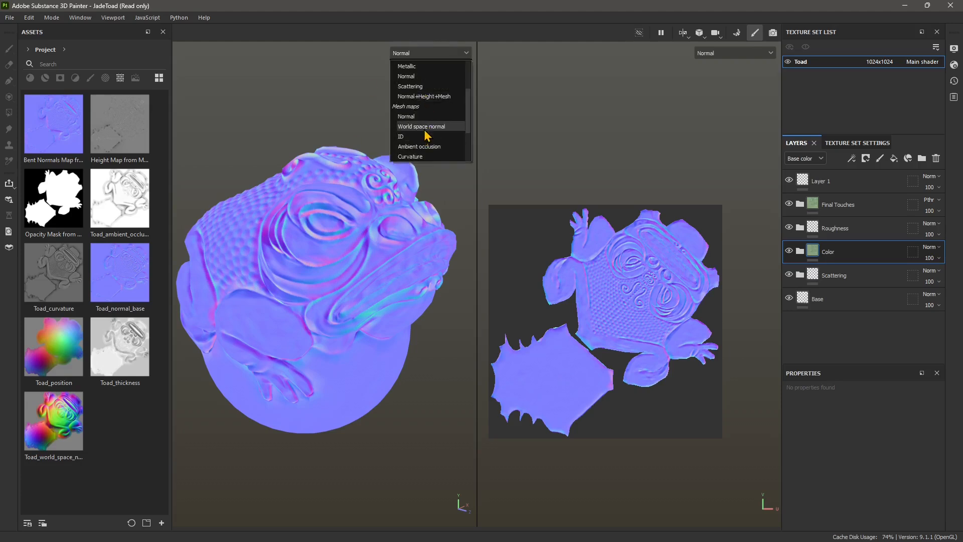
left_click(424, 129)
left_click(430, 53)
scroll(429, 108, "down", 1)
left_click(422, 121)
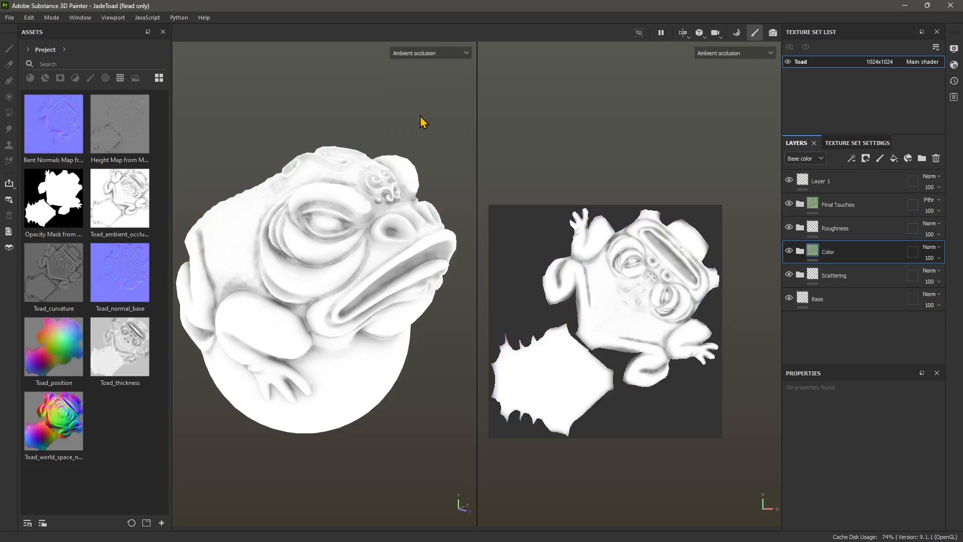
- Display the toad's Opacity mesh map, followed by its Metallic channel
left_click(424, 53)
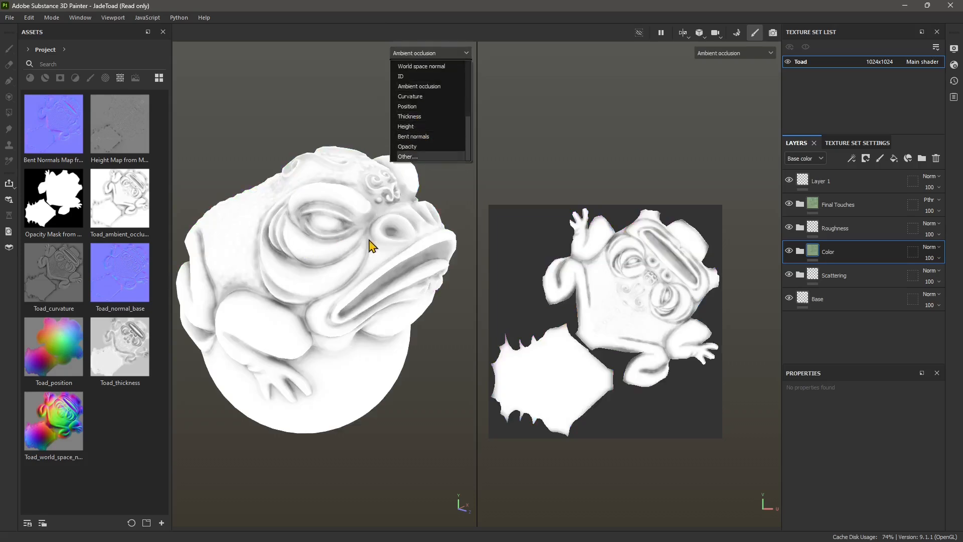
left_click(415, 147)
left_click(427, 53)
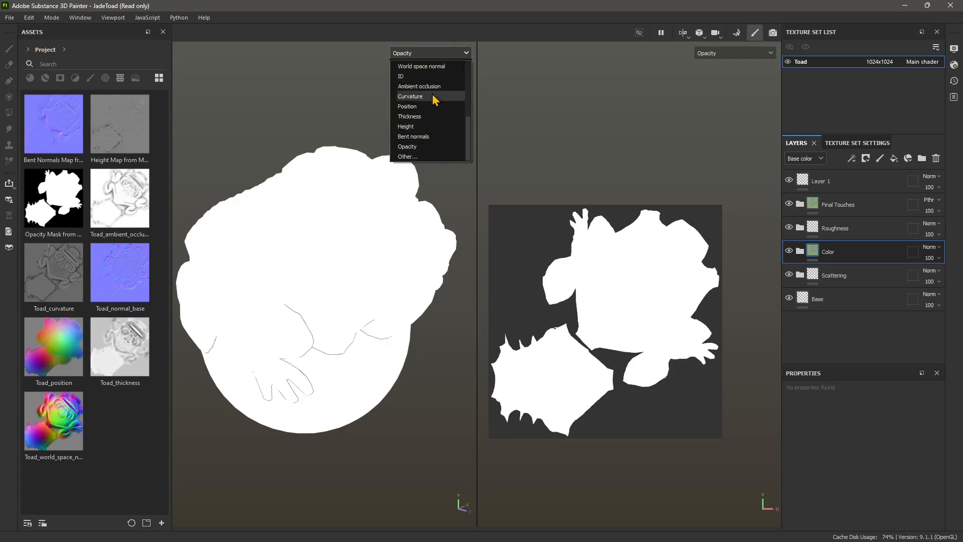
scroll(433, 137, "up", 1)
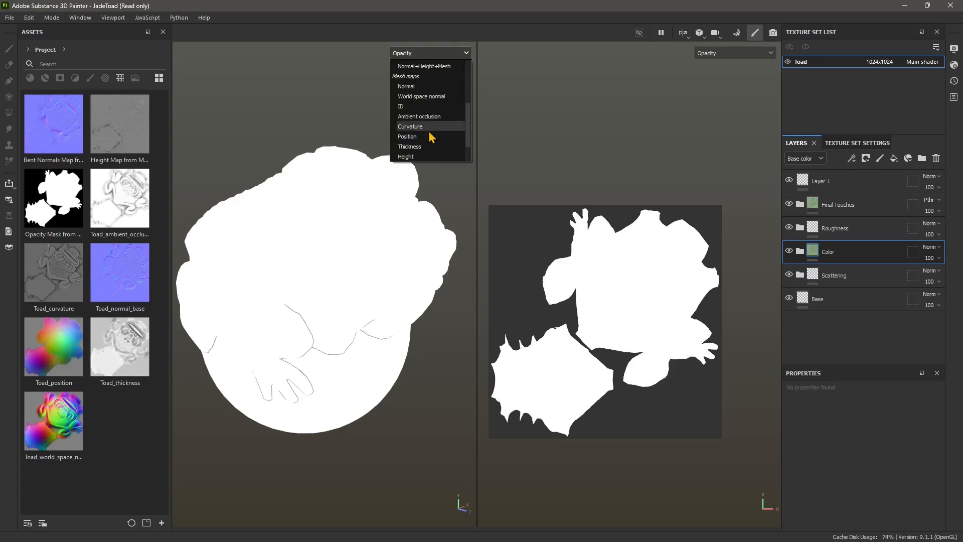
scroll(430, 135, "up", 1)
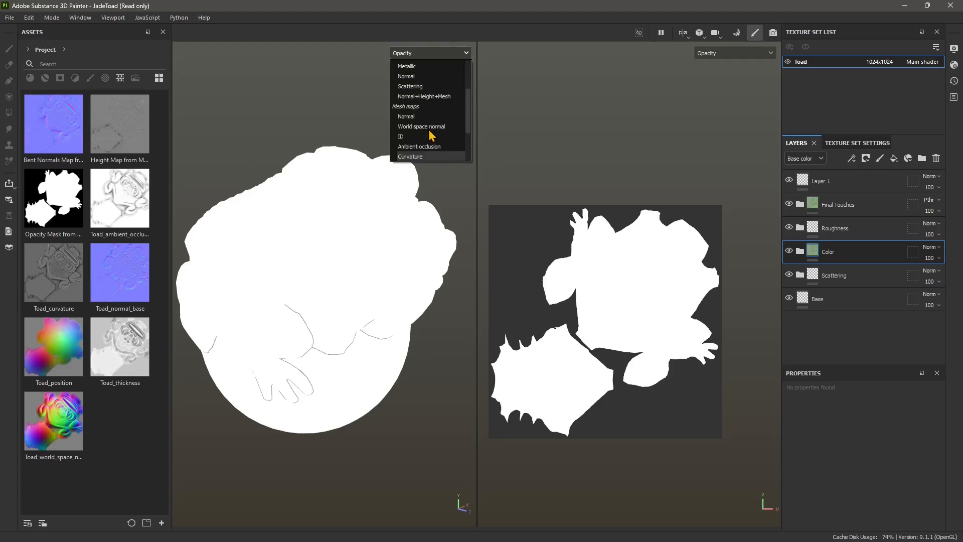
left_click(420, 67)
- Return the viewports to the full Material display and view the shaded toad from a slightly different angle
left_click(422, 54)
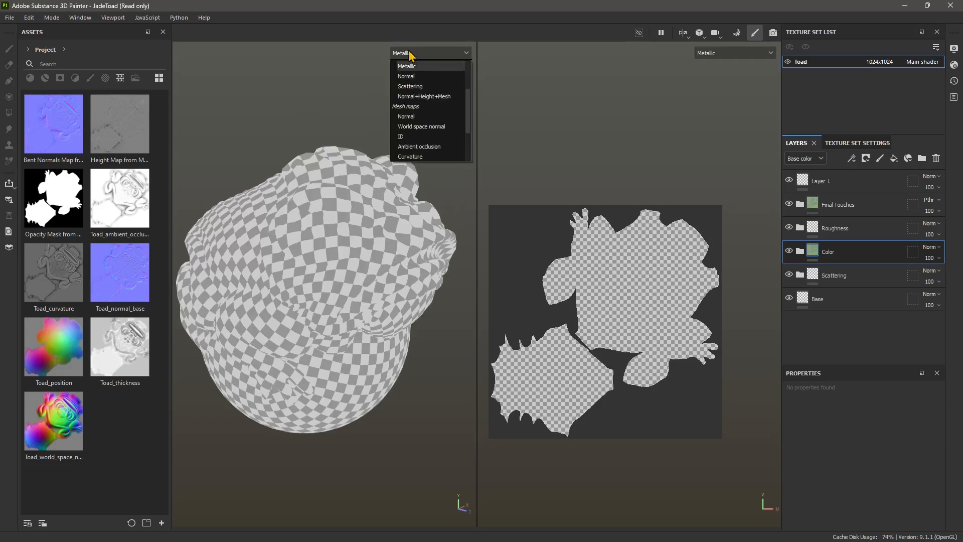
scroll(429, 59, "up", 2)
left_click(423, 69)
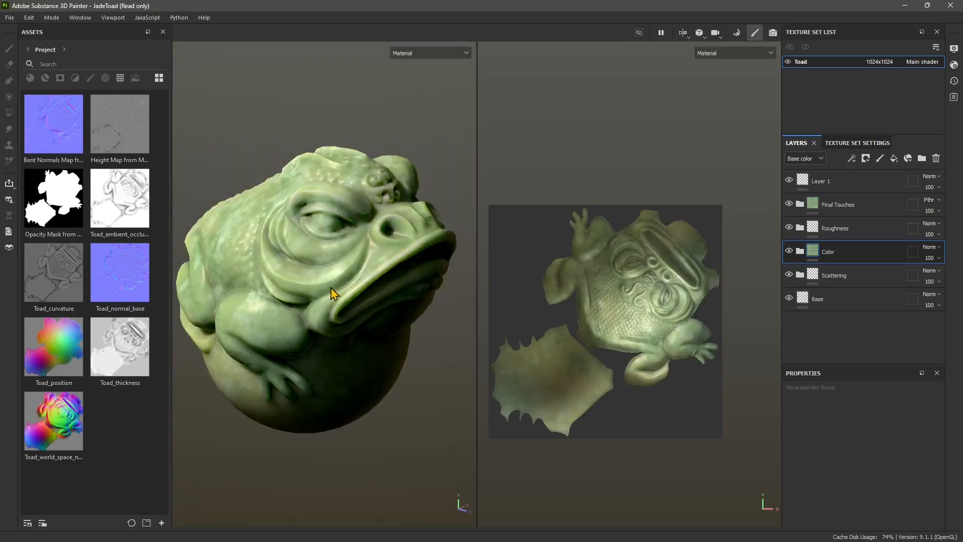
mouse_move(334, 295)
left_mouse_down("alt")
mouse_move(320, 284)
mouse_move(368, 272)
mouse_move(228, 271)
mouse_move(344, 314)
mouse_move(318, 275)
mouse_move(331, 292)
left_mouse_up("alt")
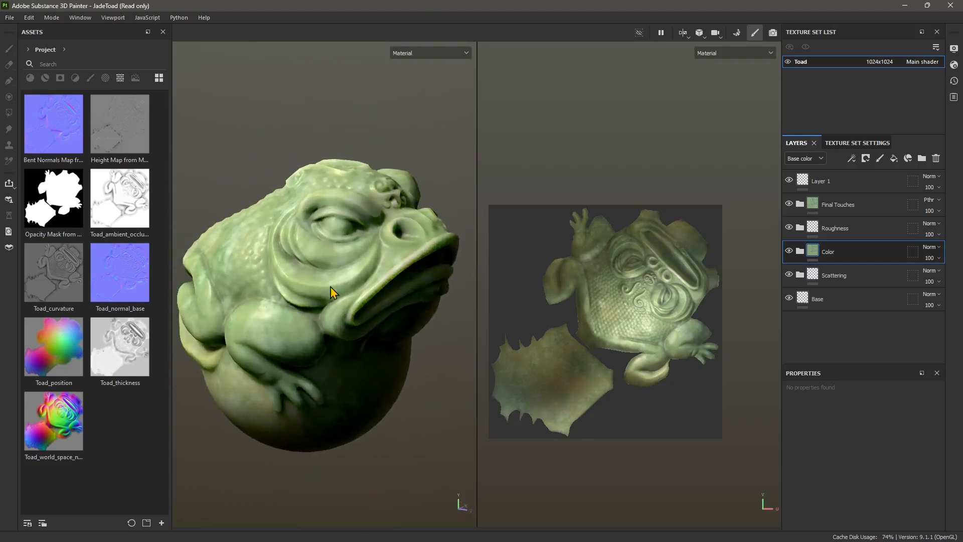
- Open the PreviewSphere sample project, discarding the changes to JadeToad
left_click(9, 18)
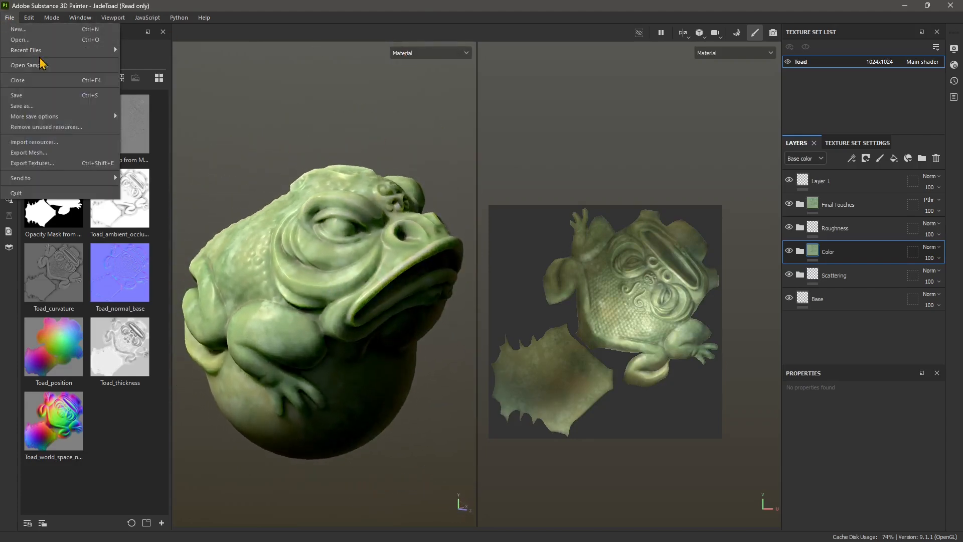
left_click(107, 67)
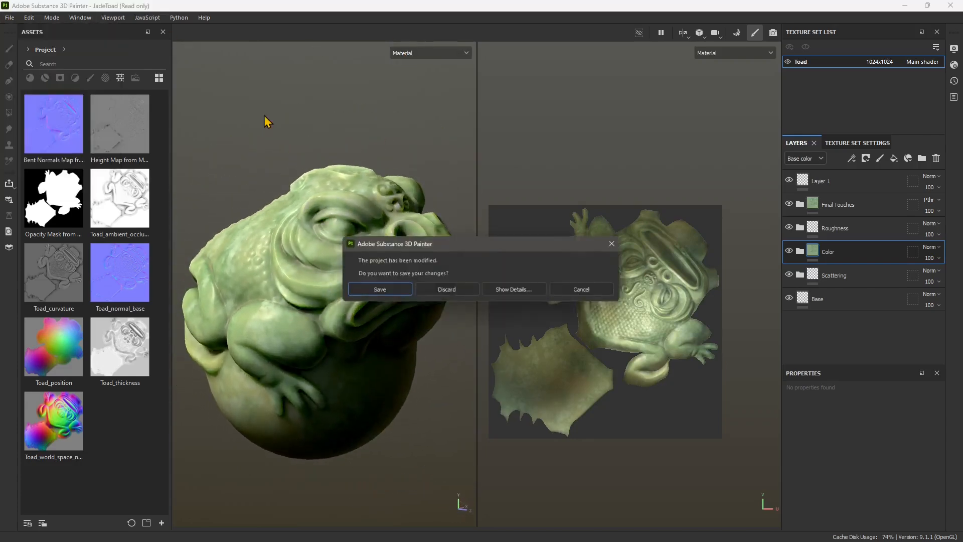
left_click(460, 293)
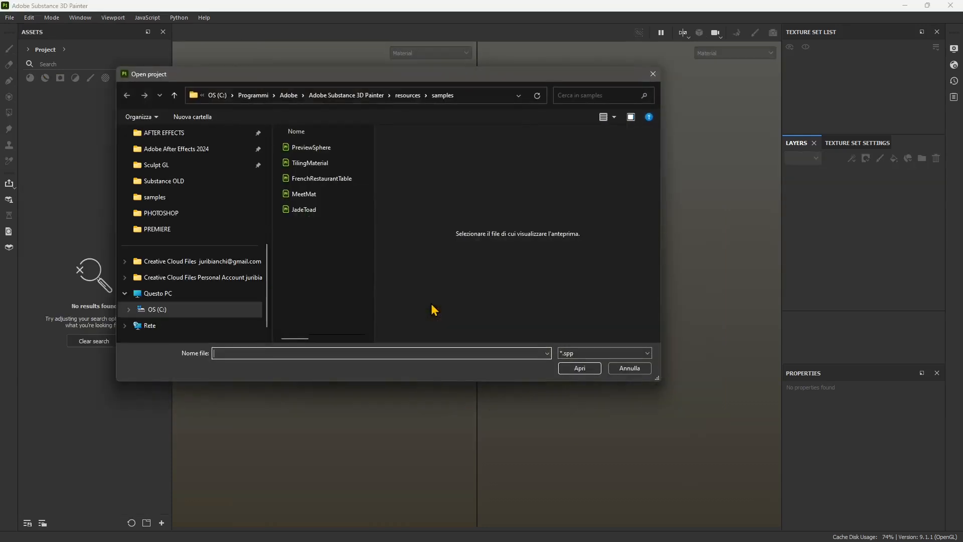
left_click(323, 149)
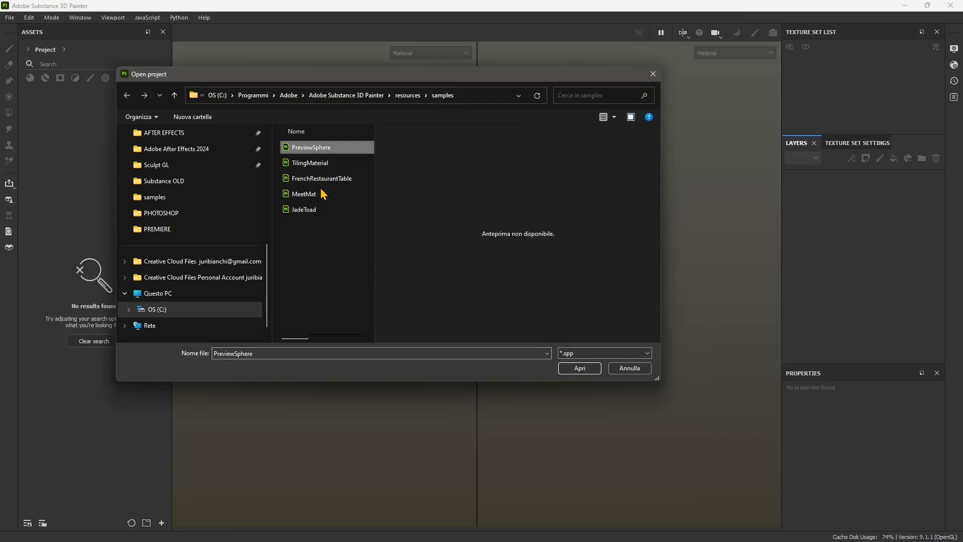
left_click(566, 369)
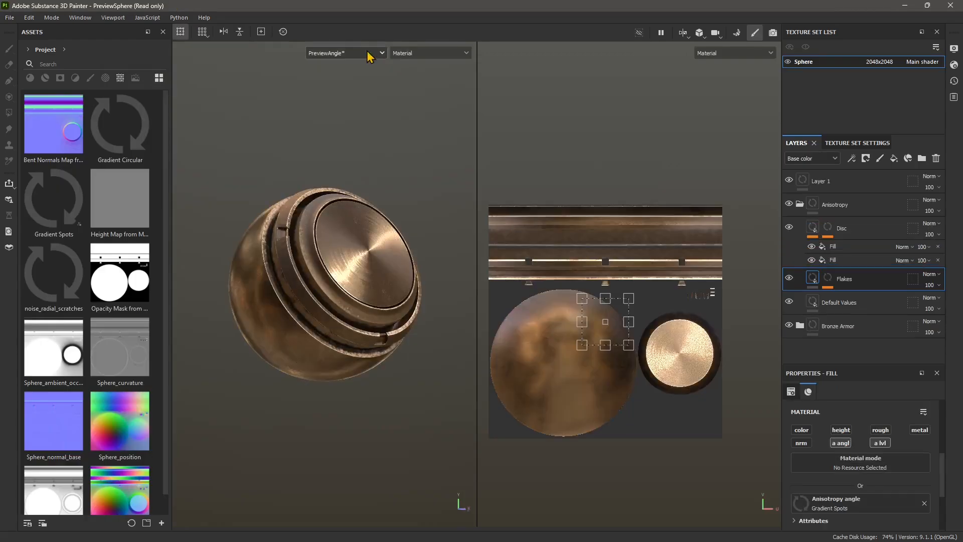
- Switch the 3D view to the Default camera and back to the PreviewAngle camera
left_click(326, 53)
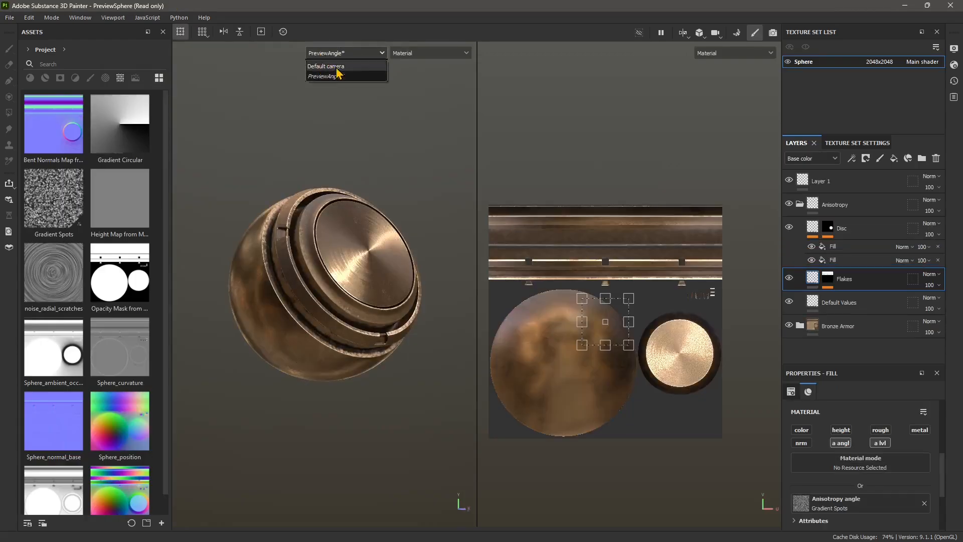
left_click(328, 67)
left_click(331, 54)
left_click(332, 76)
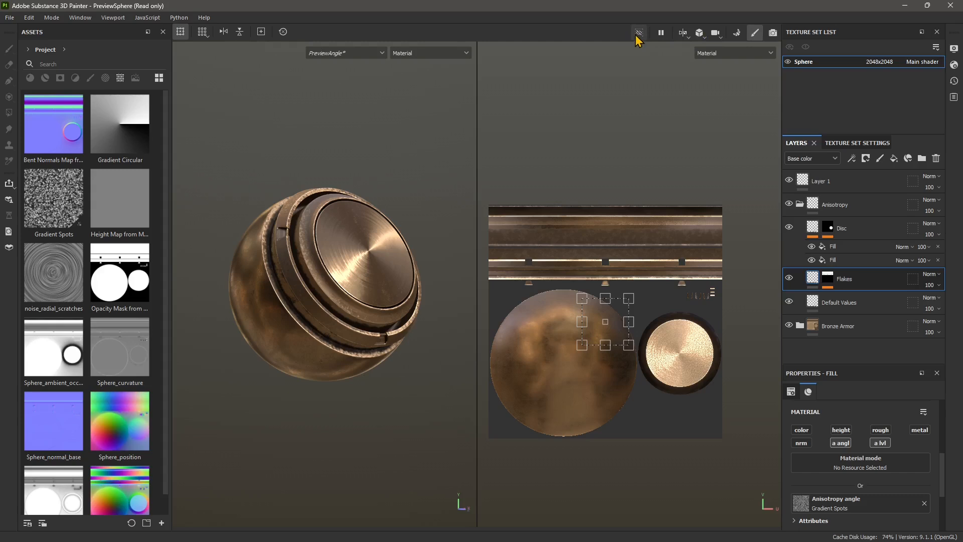
- Pause the engine computation and show only the 3D view of the sphere
left_click(661, 34)
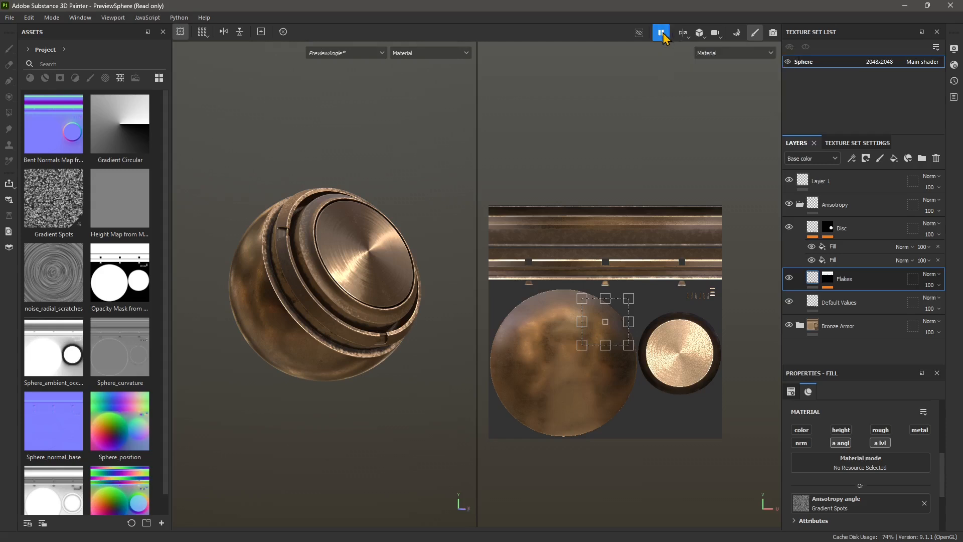
left_click(686, 38)
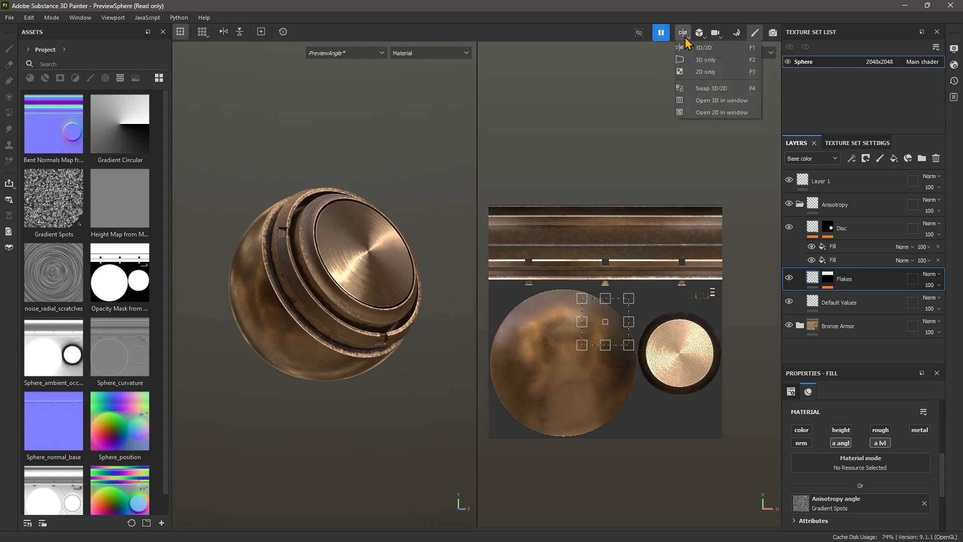
left_click(706, 60)
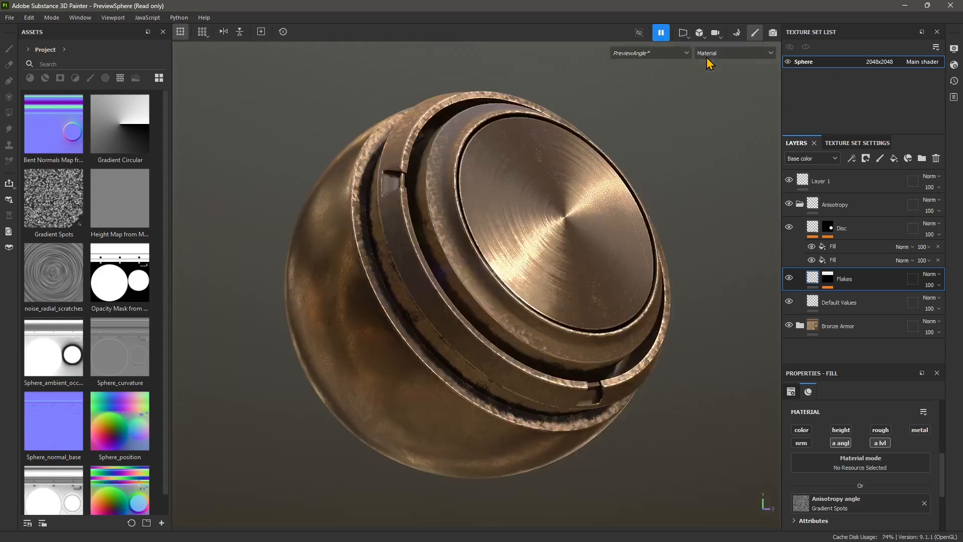
- Return to the split 3D/2D layout, followed by the 2D-only layout
left_click(685, 39)
left_click(699, 51)
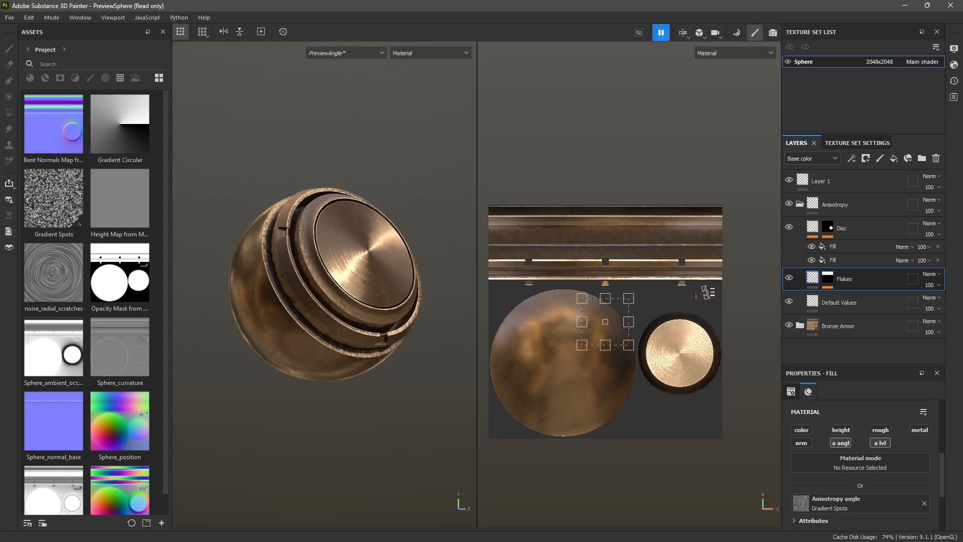
left_click(686, 35)
left_click(693, 62)
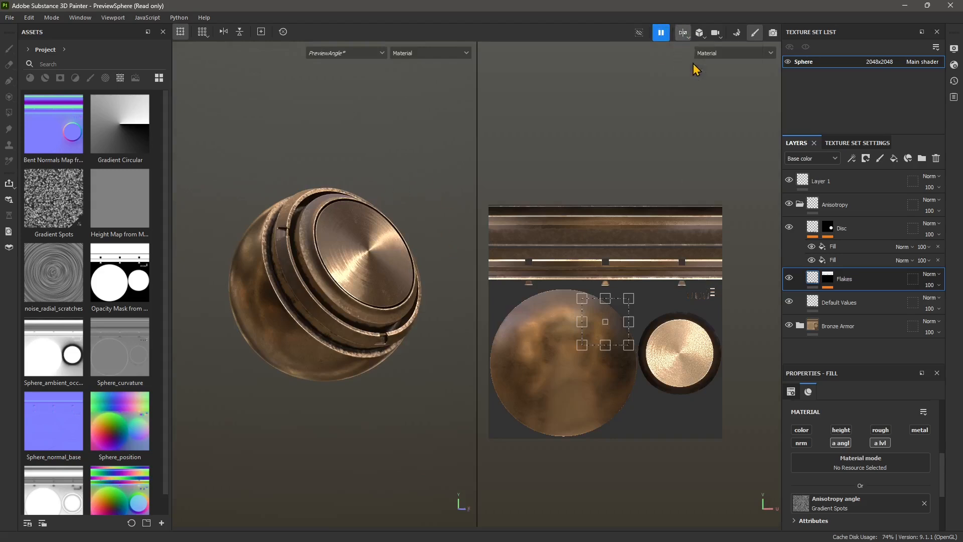
left_click(686, 36)
left_click(698, 72)
- Swap repeatedly between the full-size 3D and 2D views of the sphere
left_click(687, 37)
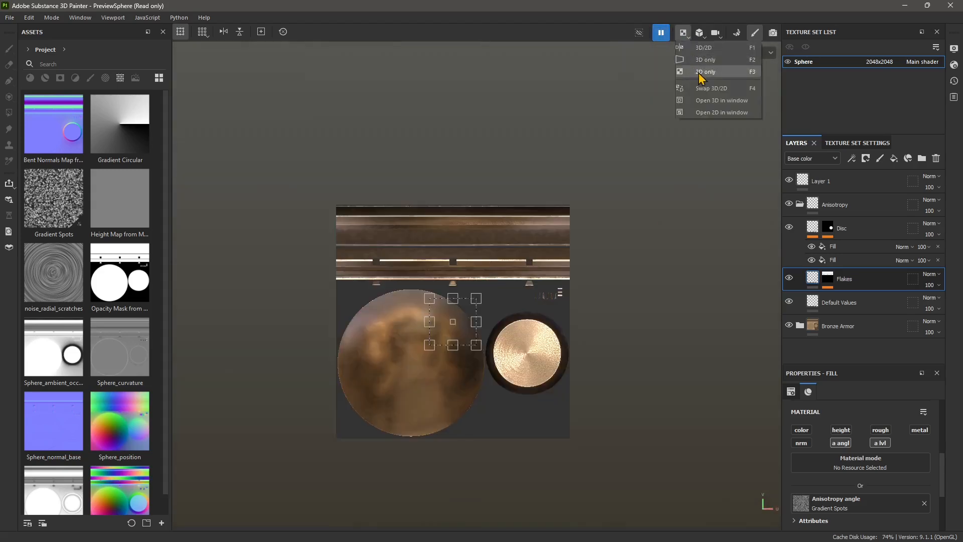
left_click(704, 98)
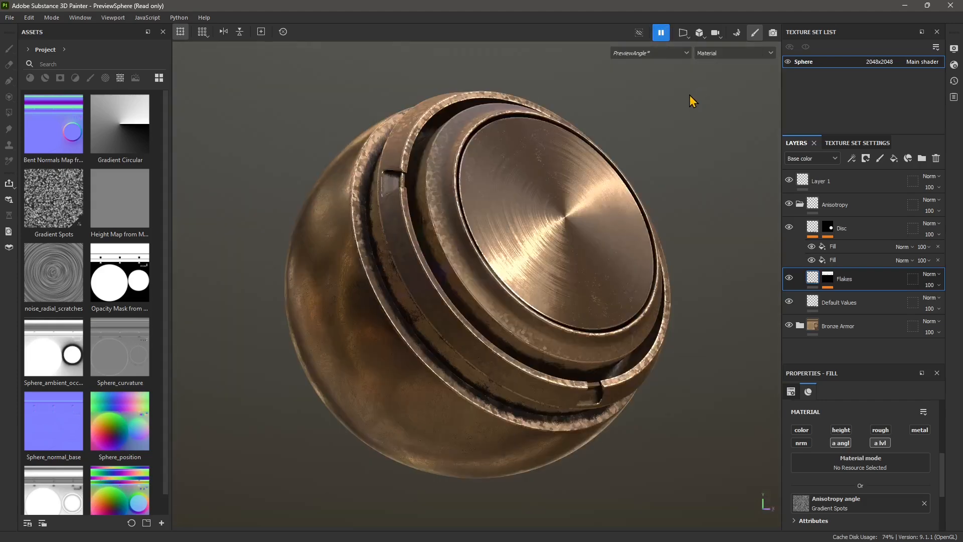
key("F4")
key("F4")
key("F4")
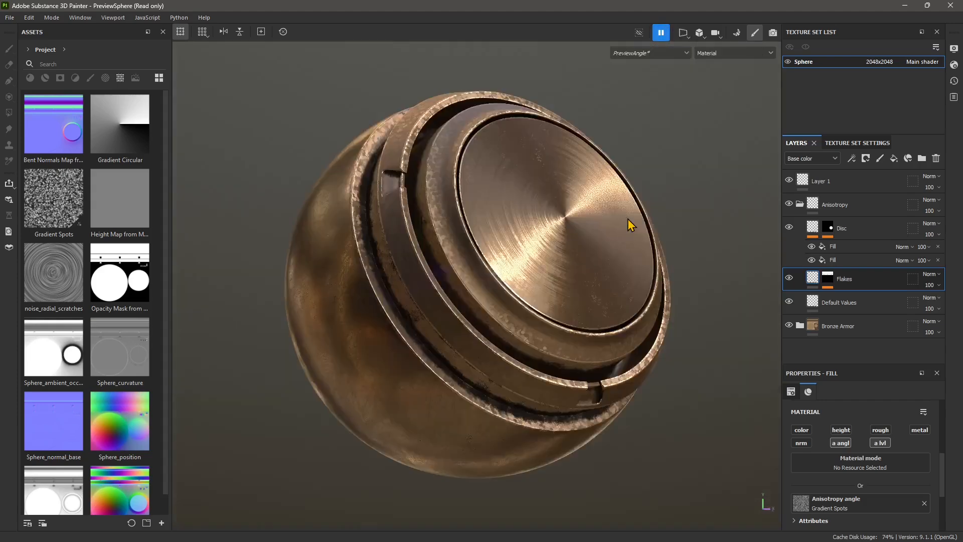
- Open the 3D view in a separate window, move that window slightly and close it
left_click(683, 33)
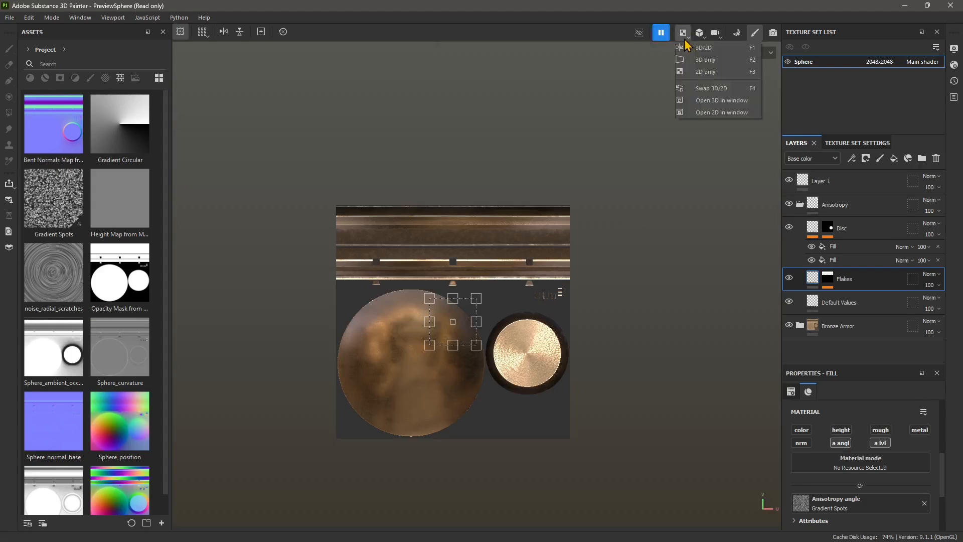
left_click(700, 101)
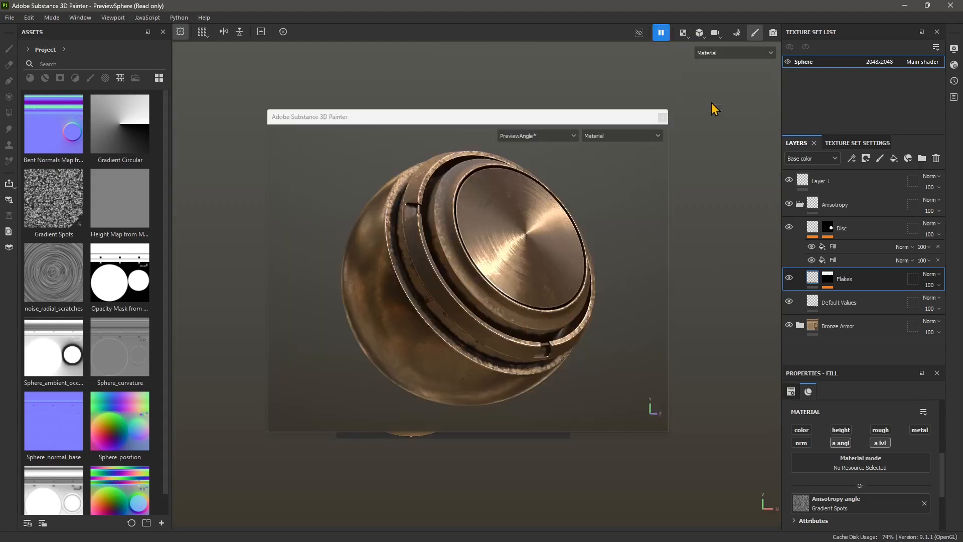
left_click_drag(404, 118, 436, 122)
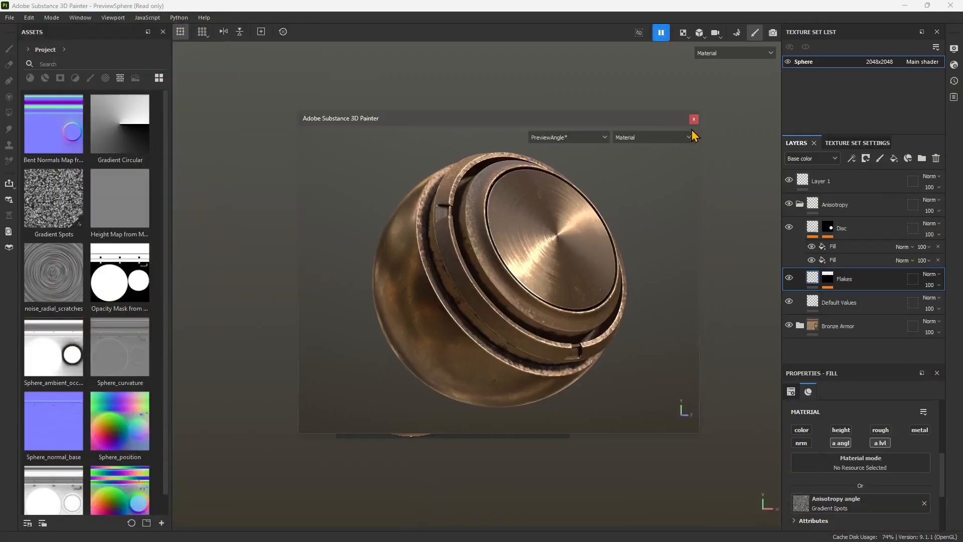
left_click(685, 36)
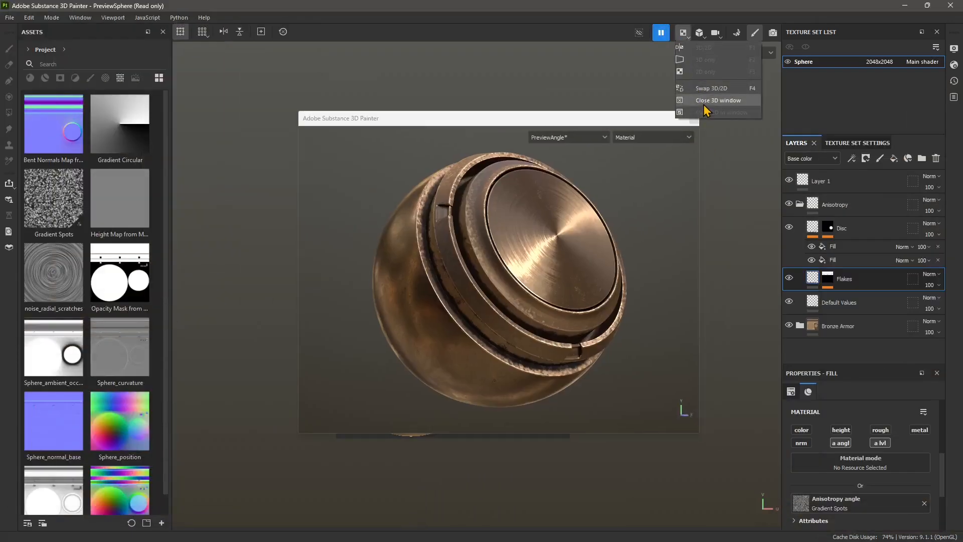
left_click(707, 100)
- Show the 2D view in a separate window, zoom in on the UV layout and close the window
left_click(685, 36)
left_click(715, 103)
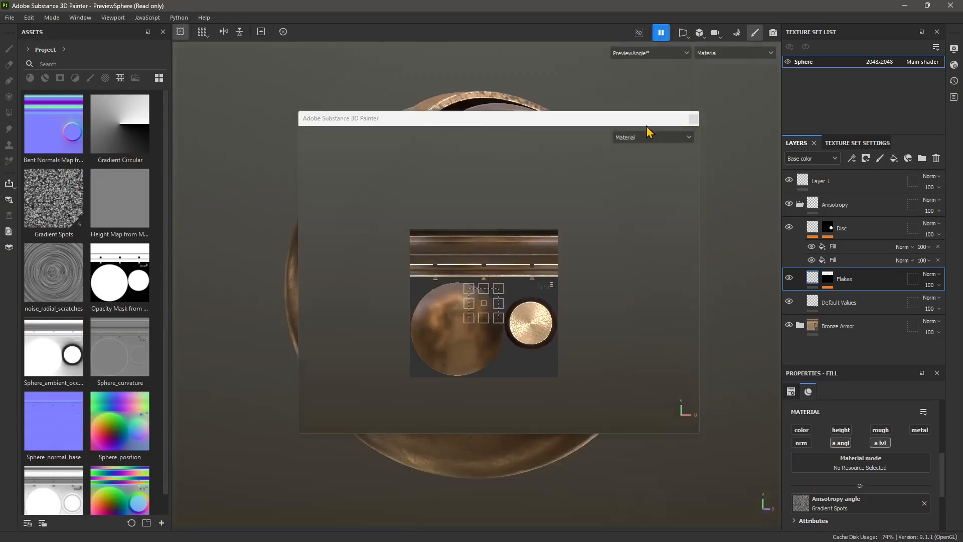
scroll(338, 304, "up", 5)
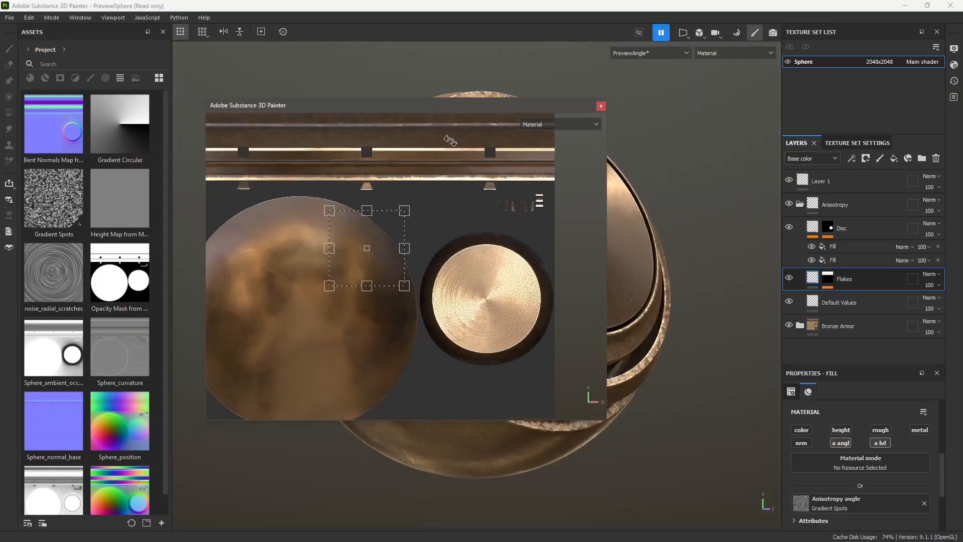
left_click(601, 106)
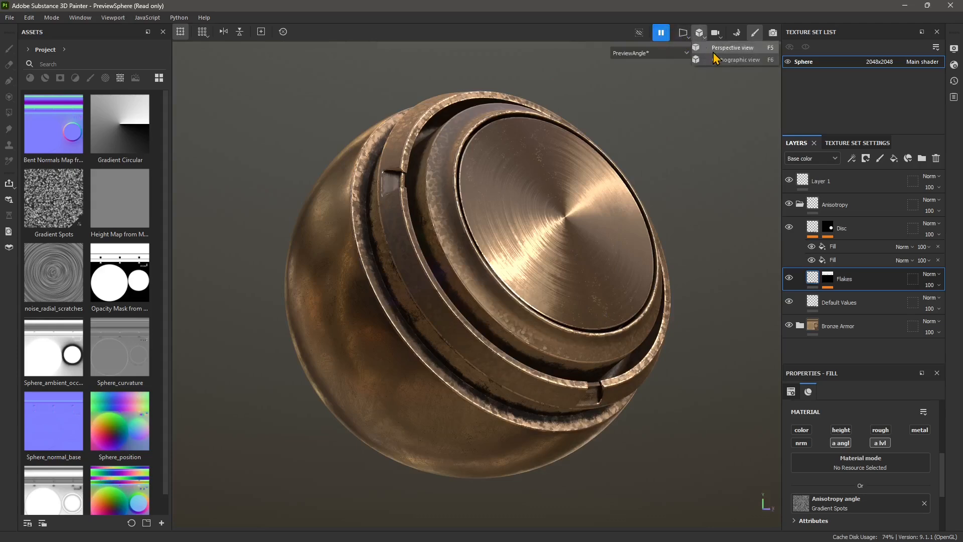
- Set the camera to constrained rotation and orbit the sphere to view it more from the side
left_click(701, 39)
left_click(702, 40)
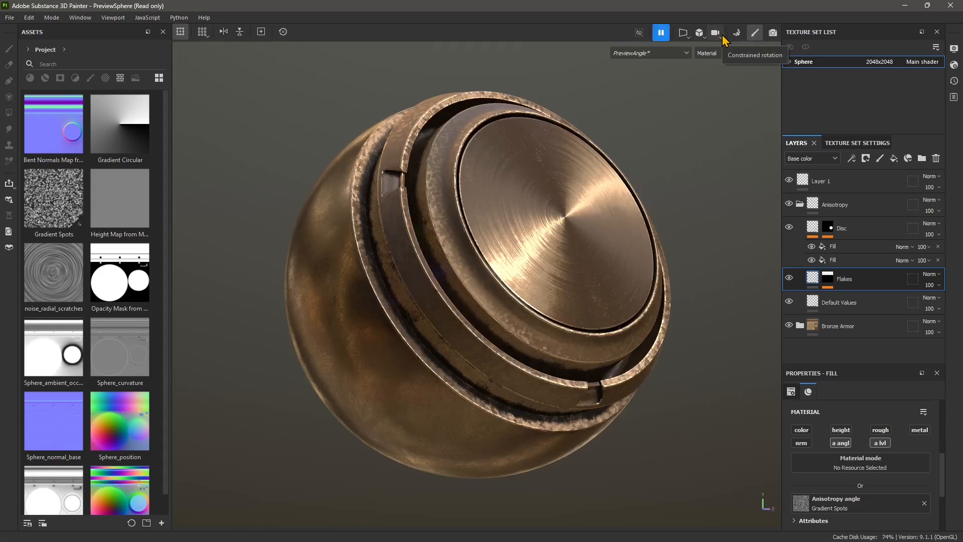
left_click(722, 37)
left_click(735, 60)
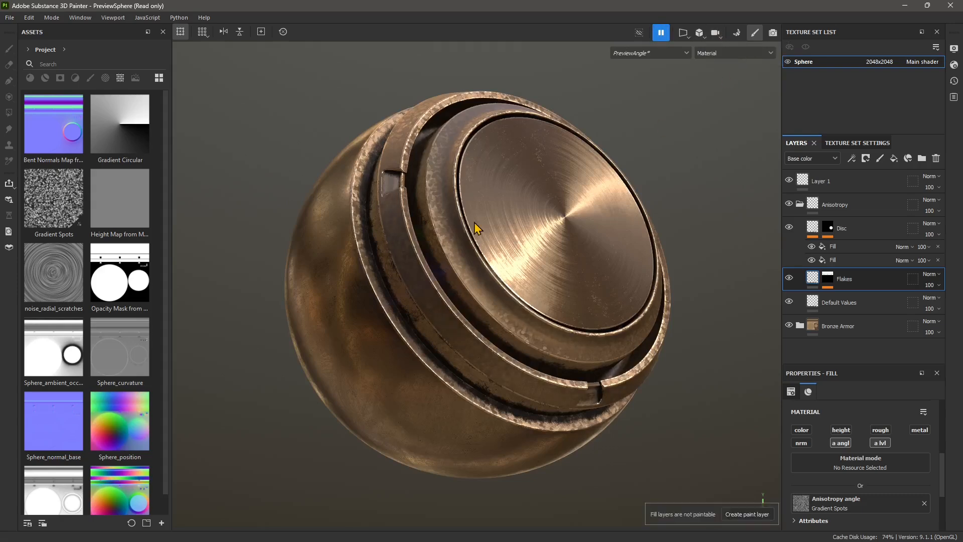
left_click_drag(479, 227, 582, 201, "alt")
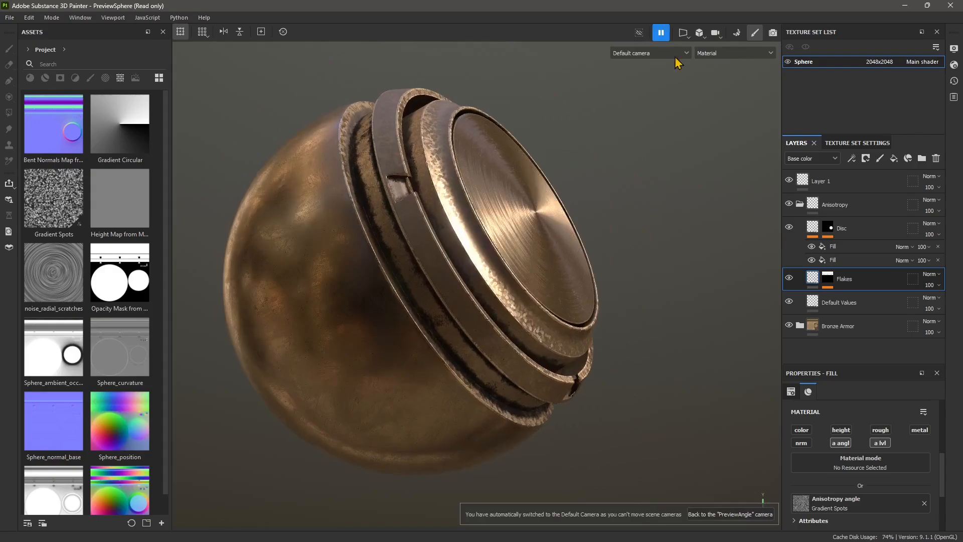
- Set the camera to free rotation and bring the brushed disc into a close front view
left_click(717, 38)
left_click(733, 50)
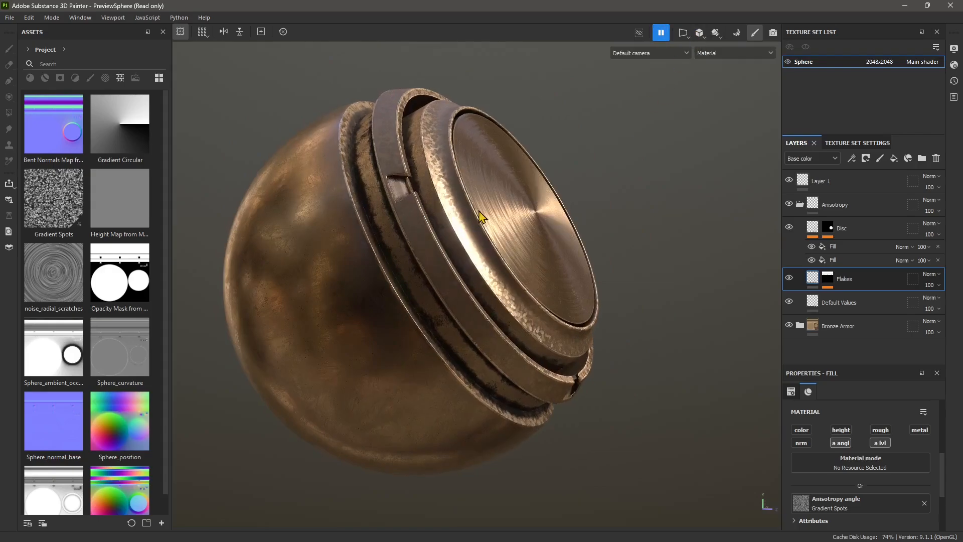
mouse_move(480, 217)
left_mouse_down("alt")
mouse_move(435, 232)
mouse_move(478, 137)
mouse_move(617, 176)
mouse_move(436, 251)
mouse_move(707, 235)
mouse_move(541, 210)
mouse_move(481, 235)
mouse_move(457, 276)
mouse_move(491, 300)
mouse_move(506, 291)
left_mouse_up("alt")
scroll(514, 279, "down", 2)
middle_click_drag(589, 165, 562, 232, "alt")
scroll(565, 232, "up", 4)
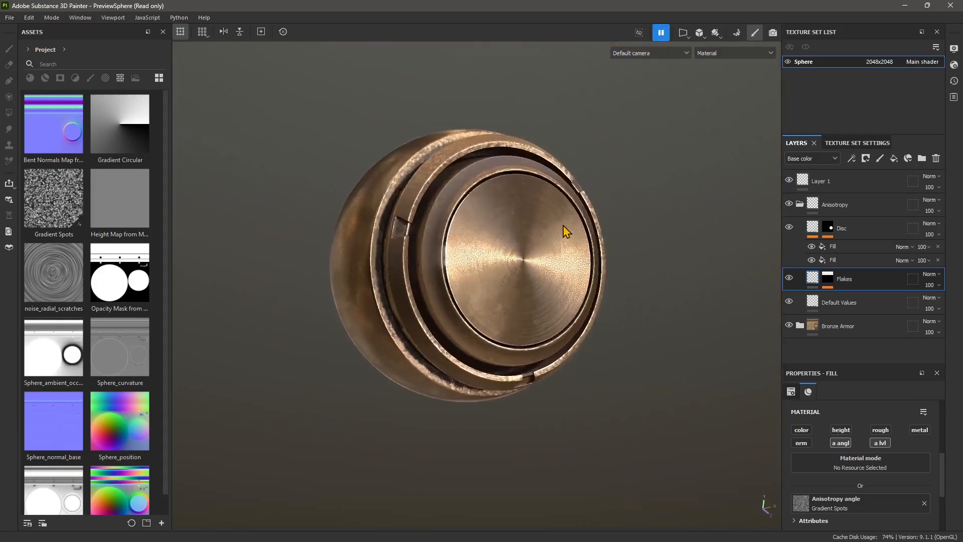
middle_click_drag(527, 333, 558, 309, "alt")
mouse_move(559, 309)
left_mouse_down("alt")
mouse_move(524, 318)
mouse_move(550, 326)
left_mouse_up("alt")
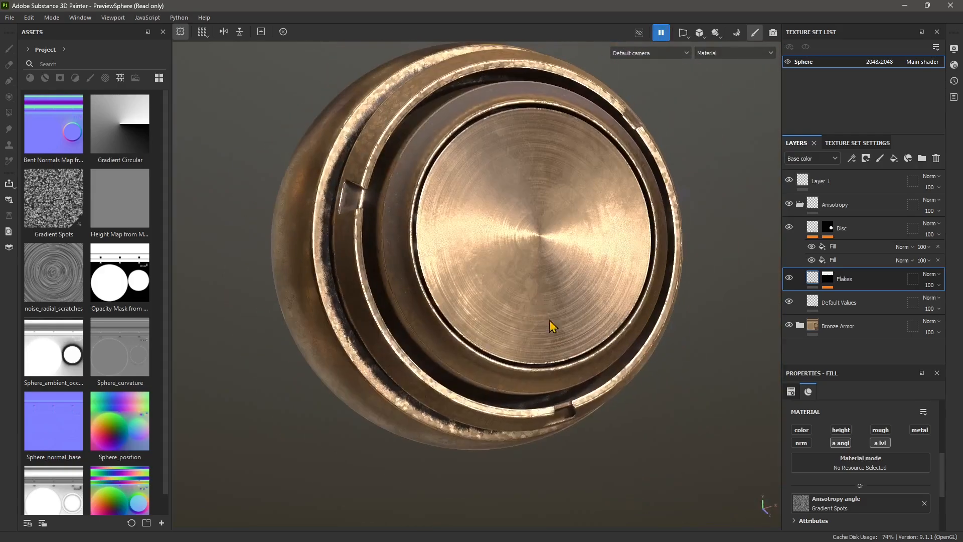
- Snap-rotate the camera around the sphere, and orbit freely to inspect its bronze shell and rim from the side
left_click(530, 293)
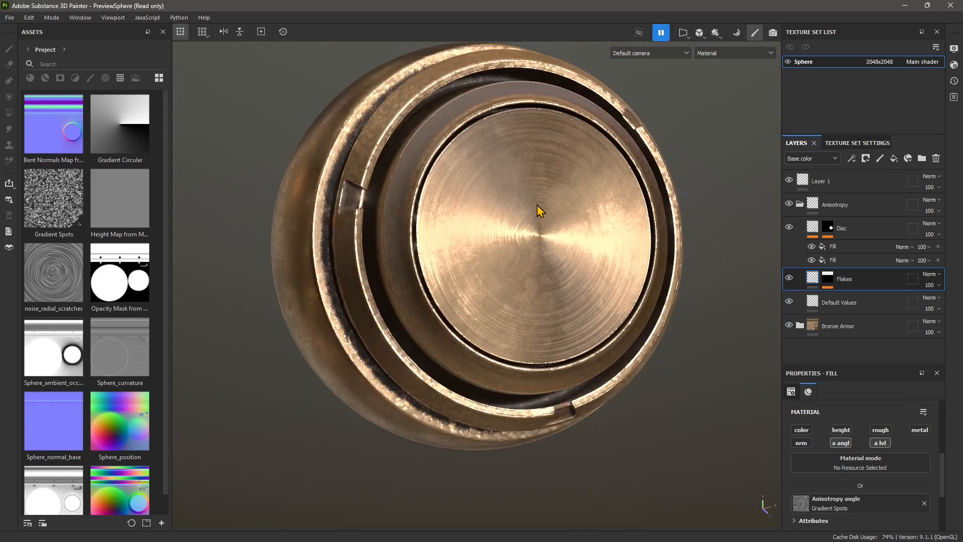
key("shift")
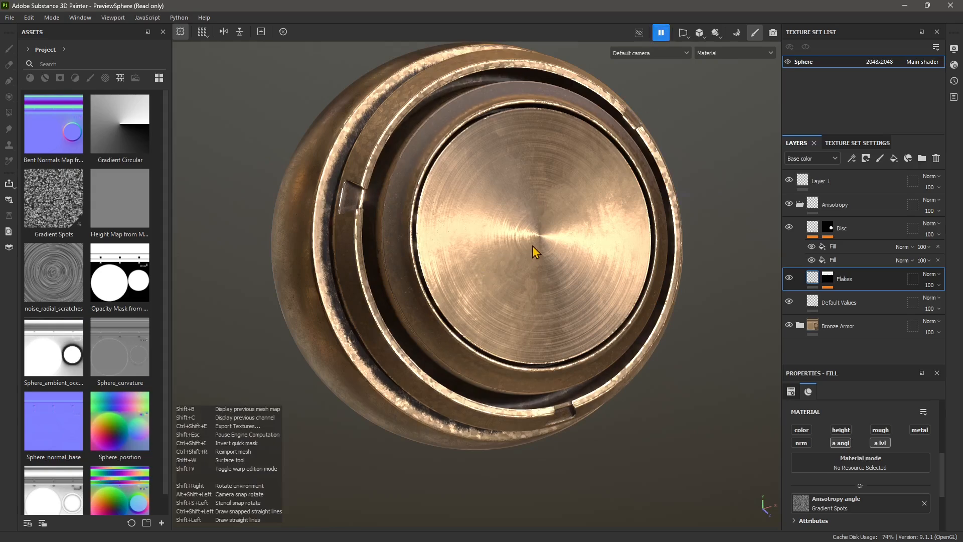
key("alt")
mouse_move(528, 241)
left_mouse_down("alt+shift")
mouse_move(648, 210)
mouse_move(632, 144)
mouse_move(407, 139)
mouse_move(498, 138)
left_mouse_up("alt+shift")
left_click_drag(498, 199, 656, 108, "alt")
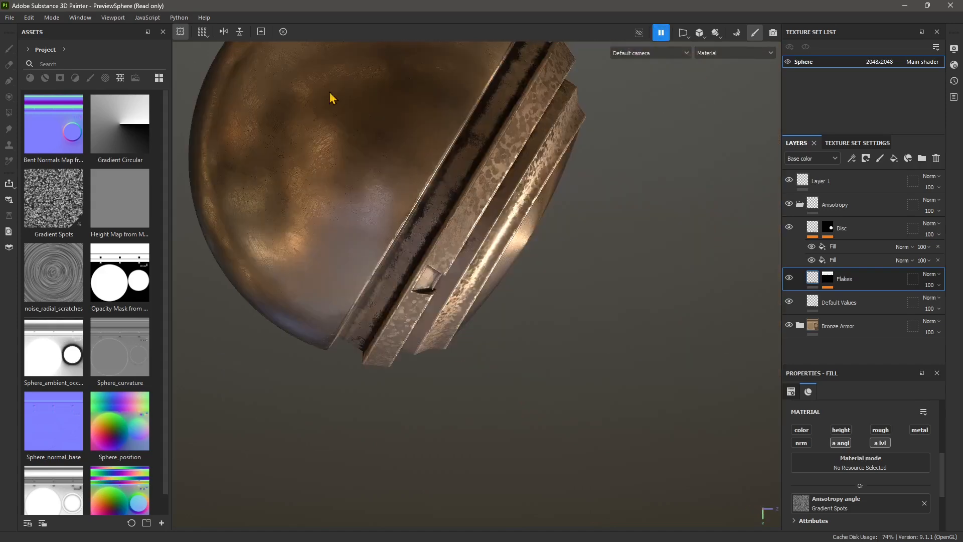
- Open the FrenchRestaurantTable sample project, discarding the changes to the current project
left_click(10, 17)
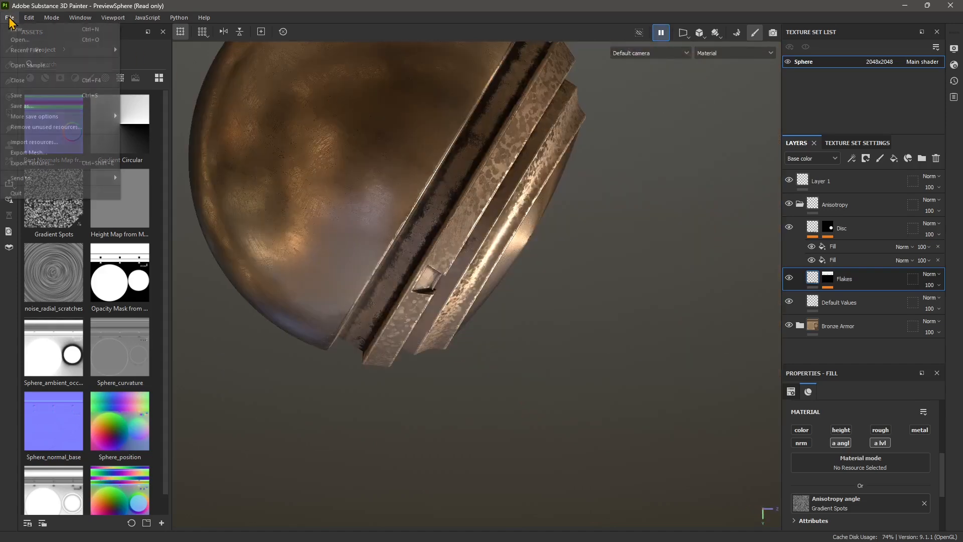
left_click(25, 67)
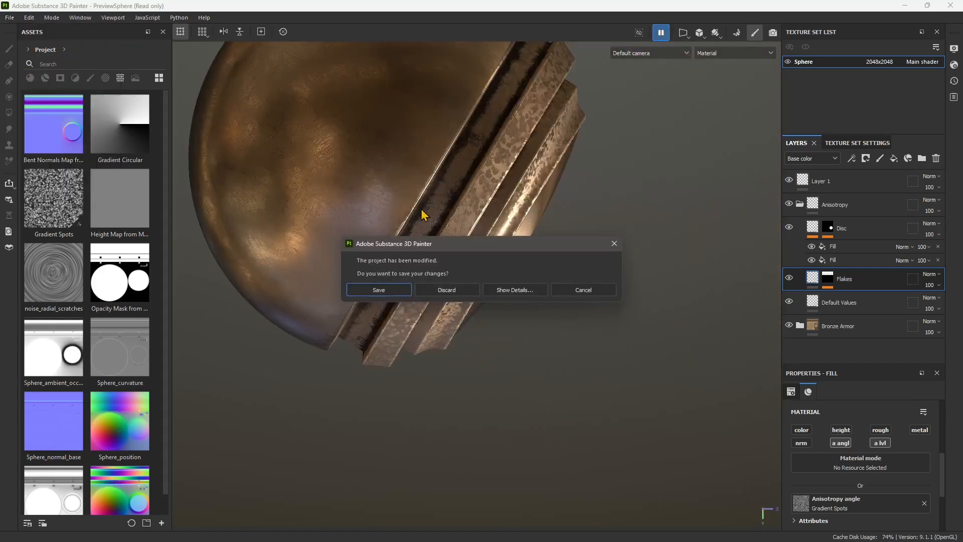
left_click(461, 294)
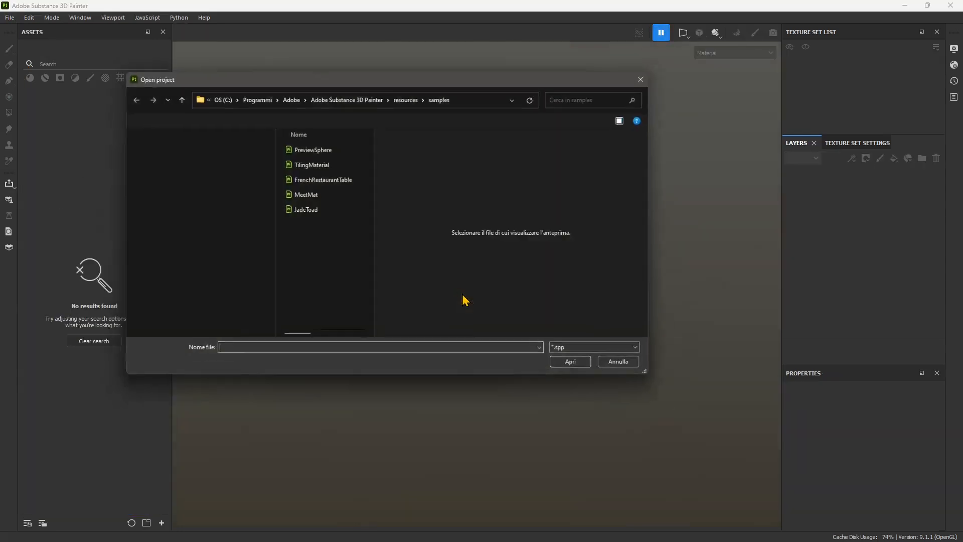
left_click(308, 178)
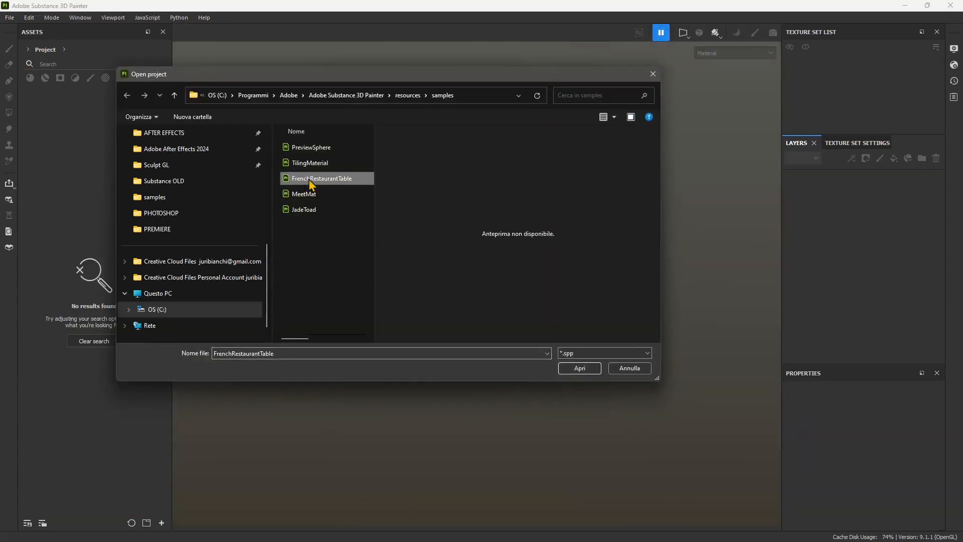
left_click(579, 367)
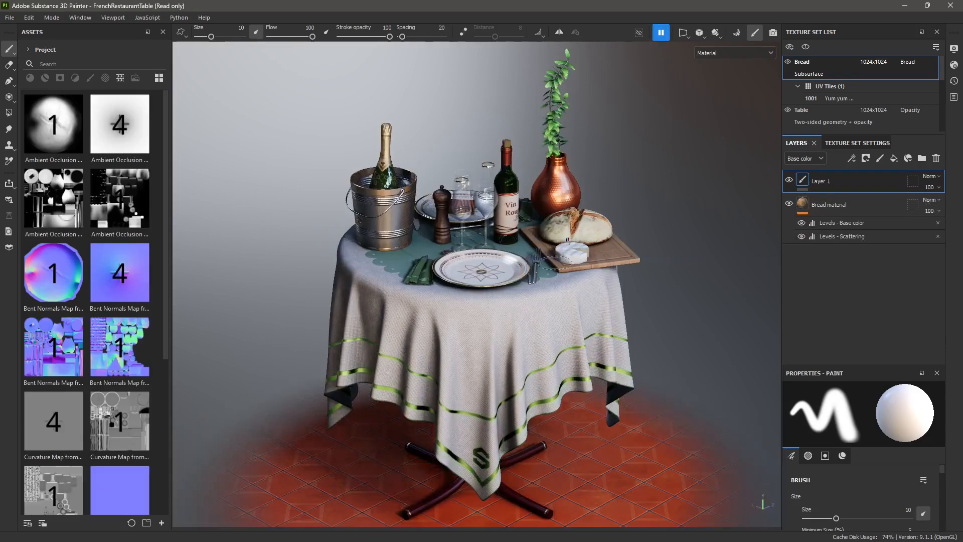
- Browse the project's assets and enlarge the texture set list to fit all sets with their UV tiles
scroll(162, 178, "down", 1)
scroll(163, 178, "down", 3)
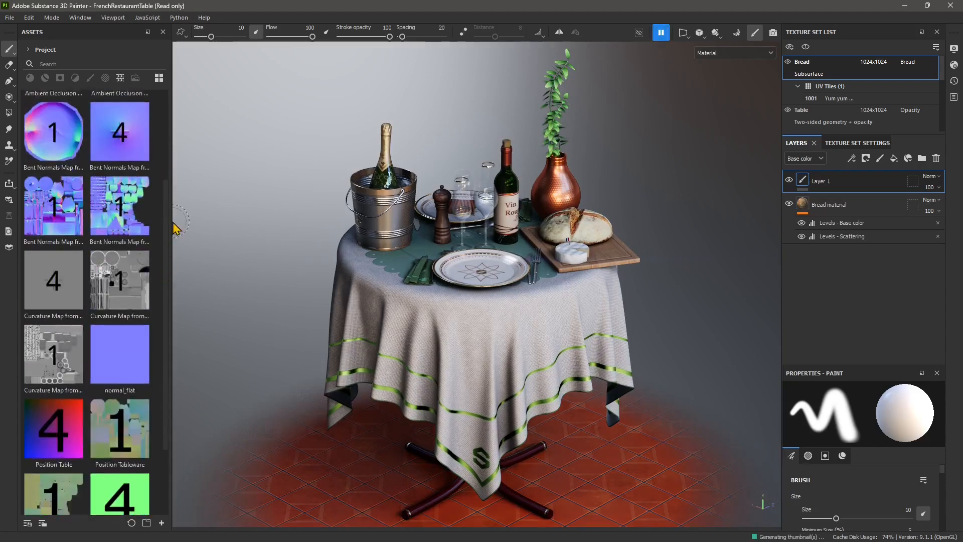
scroll(155, 275, "up", 3)
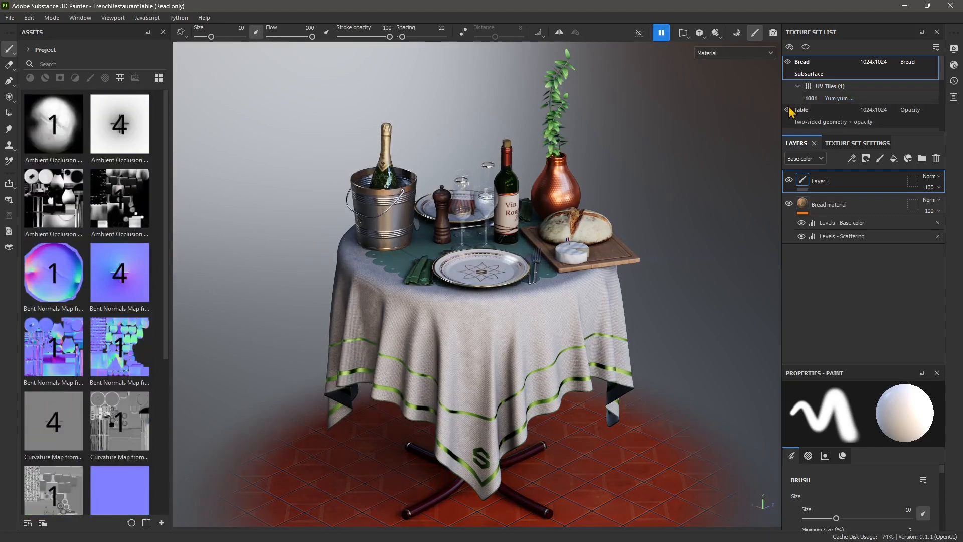
left_click_drag(820, 133, 821, 294)
- Toggle the visibility of the Bread texture set off and on, and do the same for Table
left_click(788, 62)
left_click(788, 63)
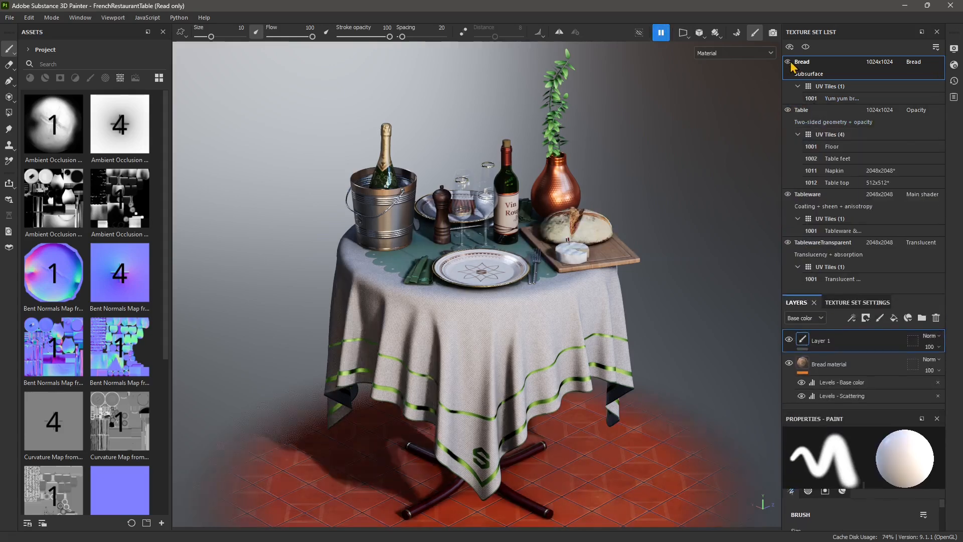
left_click(787, 110)
left_click(787, 110)
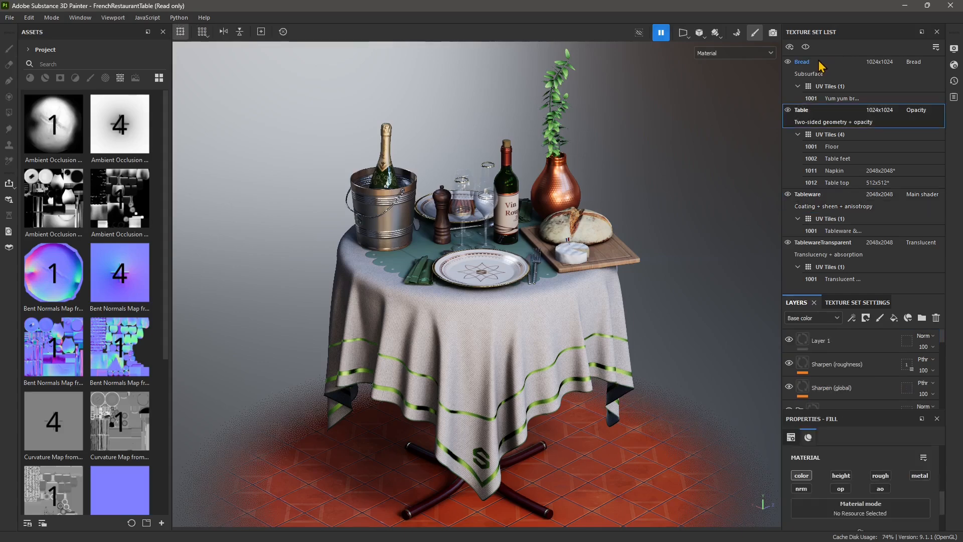
- Select the Bread texture set and repeatedly isolate it in the viewport, ending with the whole scene displayed
left_click(803, 64)
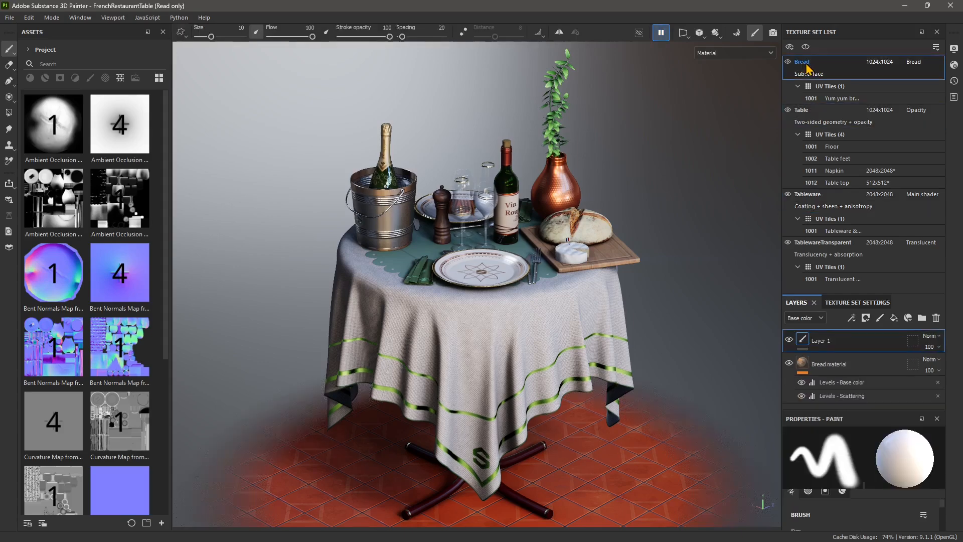
left_click(638, 33)
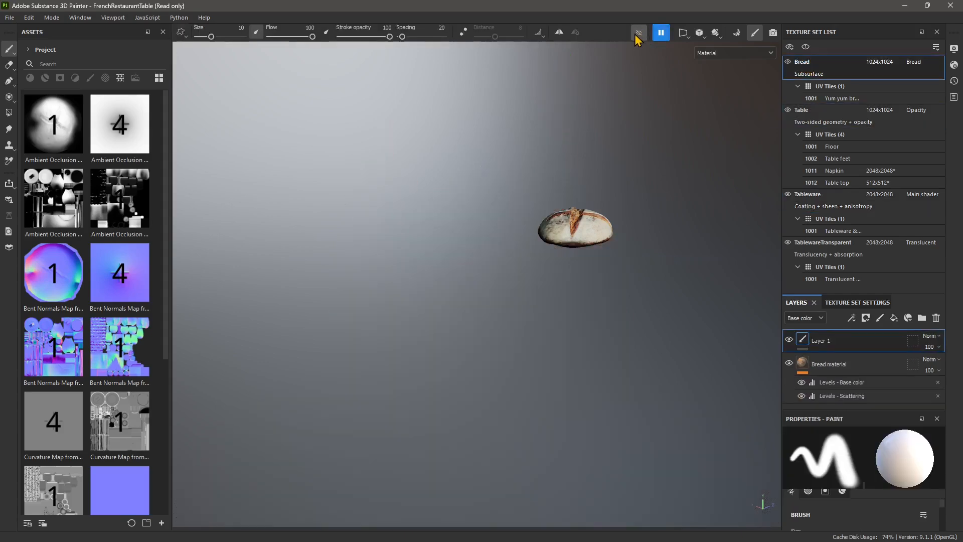
left_click(636, 34)
left_click(637, 33)
left_click(637, 33)
left_click(636, 33)
left_click(638, 33)
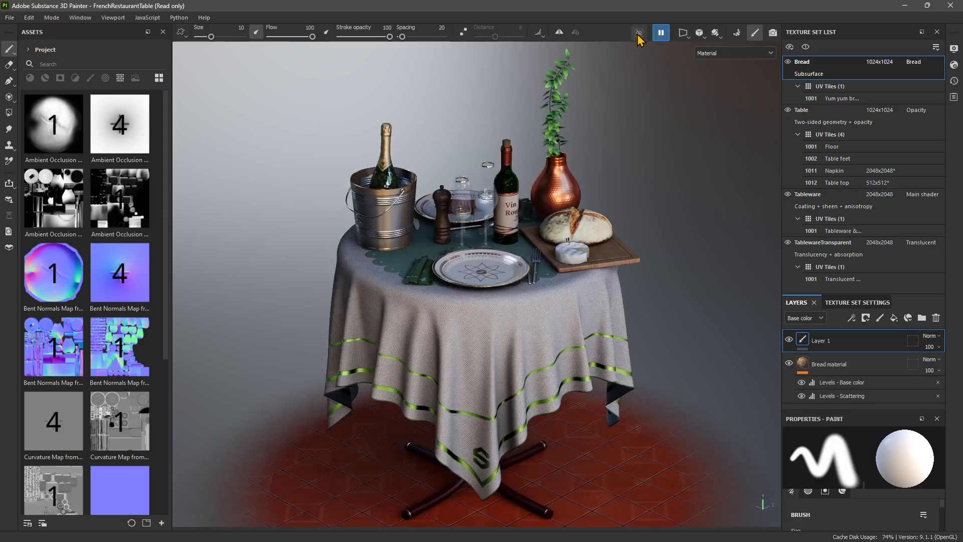
- Solo the Bread texture set from the texture set list several times, ending with every set switched back on
left_click(806, 47)
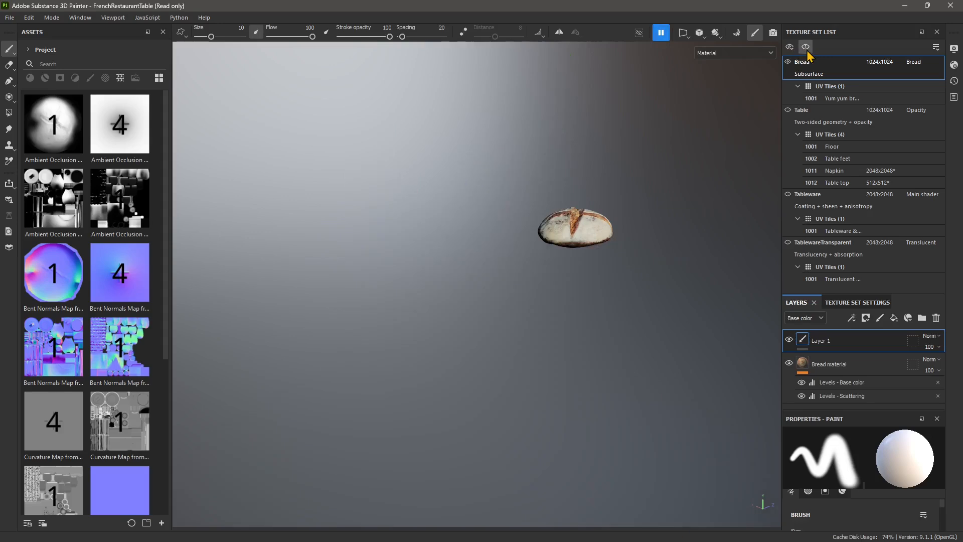
left_click(805, 48)
left_click(806, 47)
left_click(806, 48)
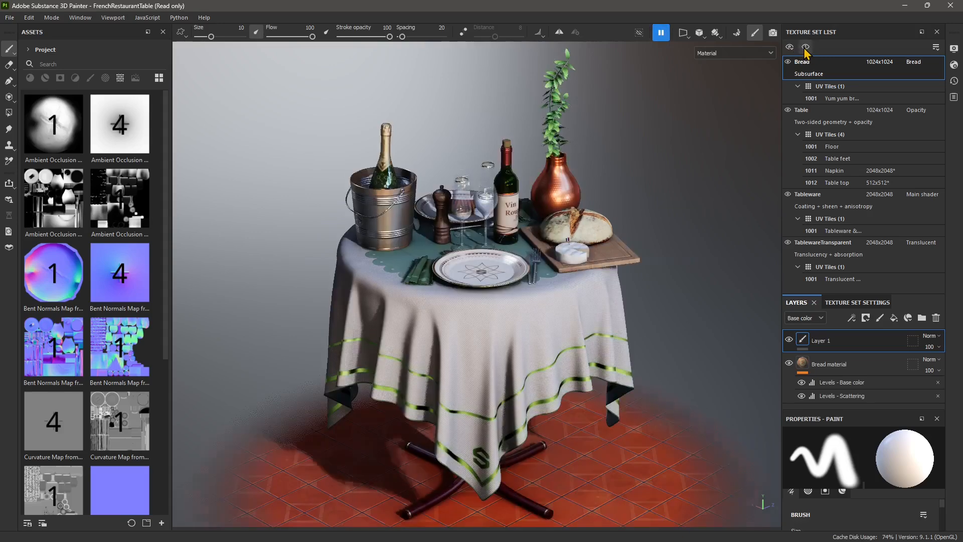
- Hide all texture sets at once with Hide All and bring them back with Show All
left_click(789, 47)
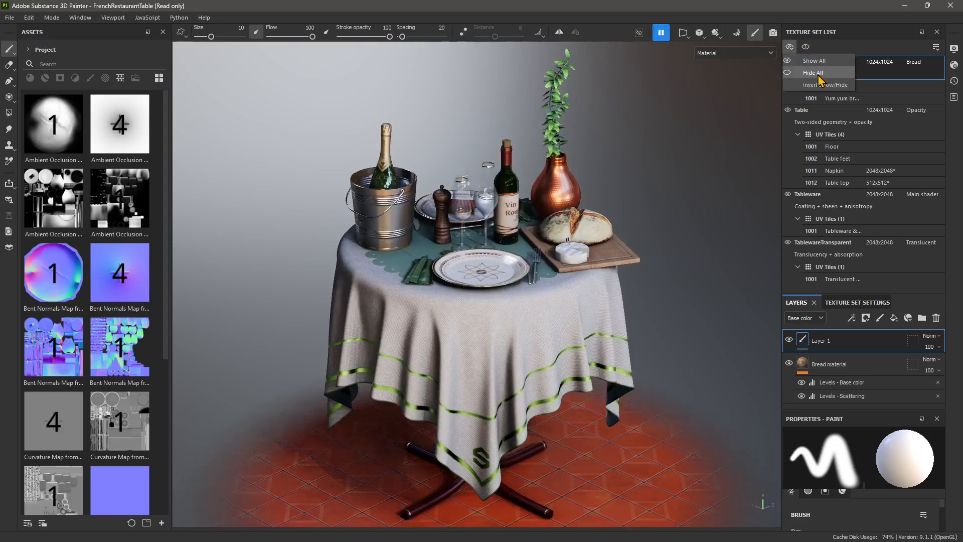
left_click(814, 73)
left_click(789, 46)
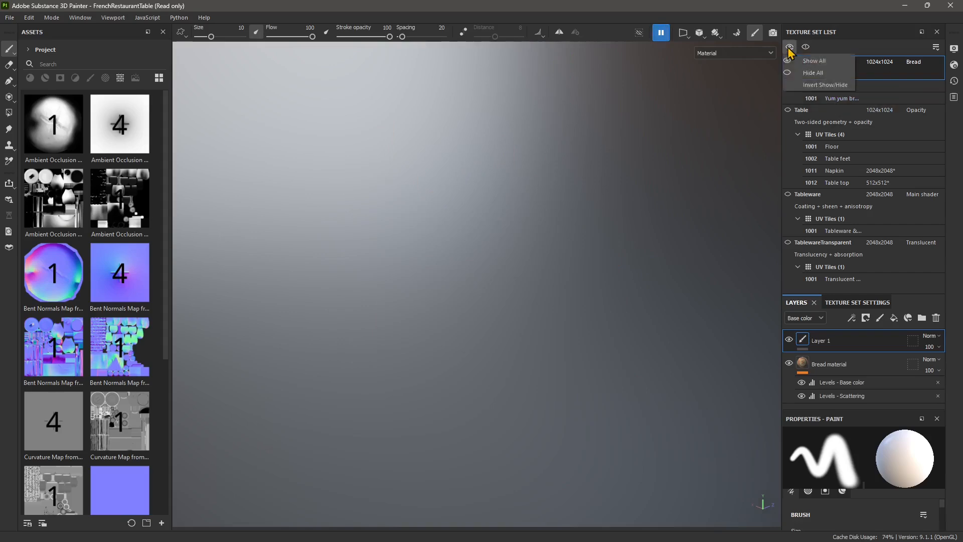
left_click(812, 61)
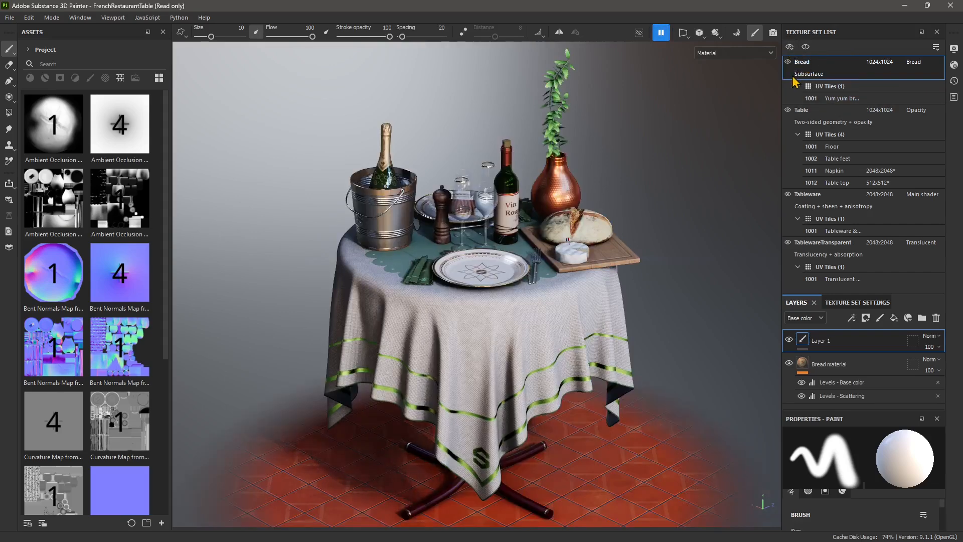
- Compare the scene without the bread and without the table by toggling each set's visibility, leaving both visible
left_click(787, 61)
left_click(788, 62)
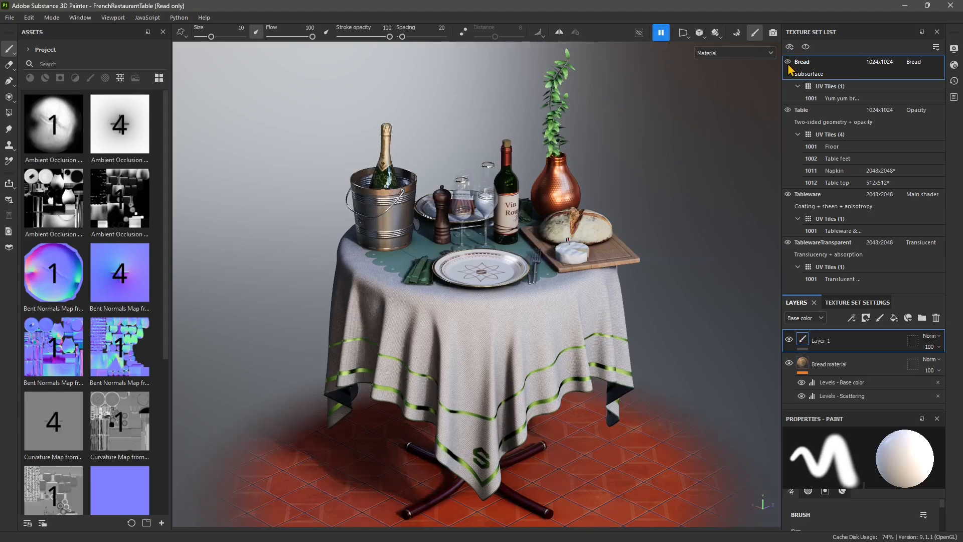
left_click(787, 110)
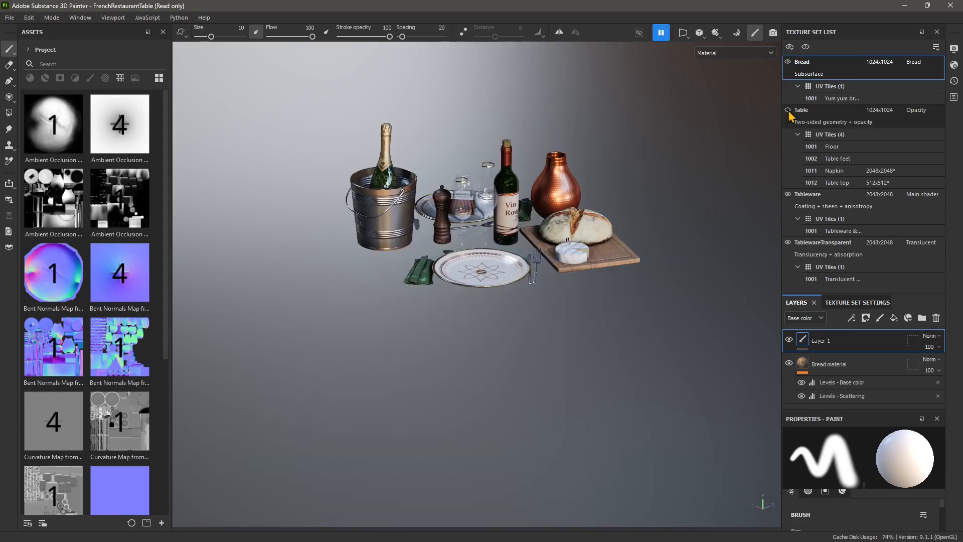
left_click(787, 111)
left_click(787, 62)
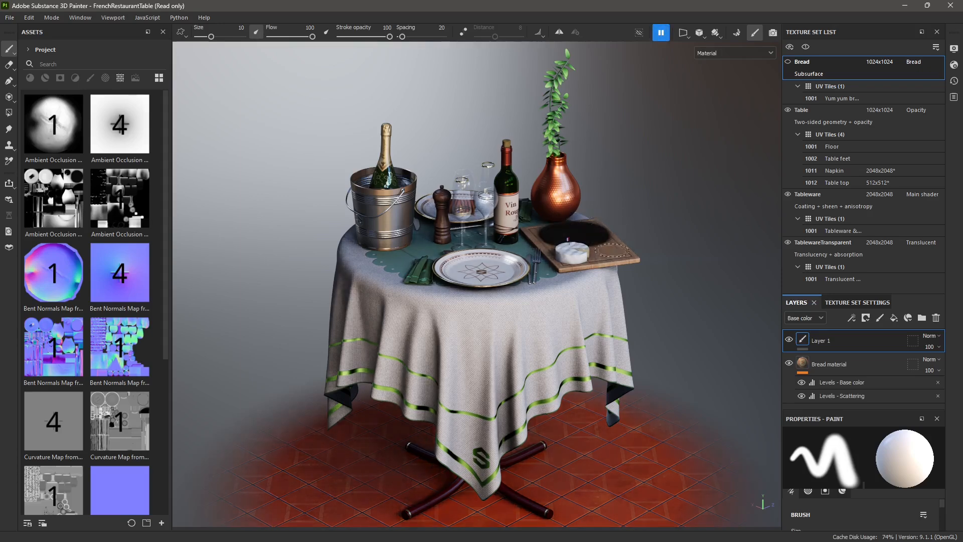
left_click(787, 62)
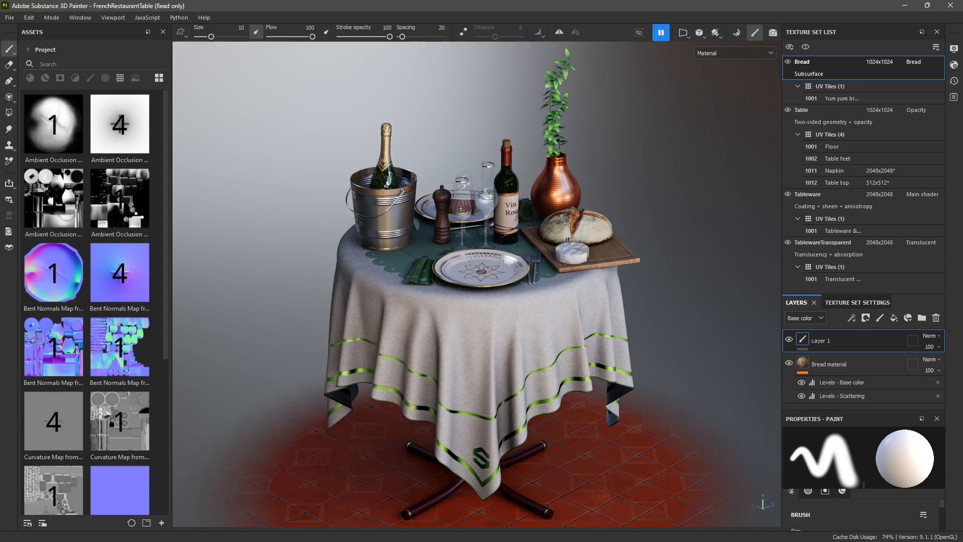
- View the baking mode with its mesh map settings and return to painting mode
left_click(737, 33)
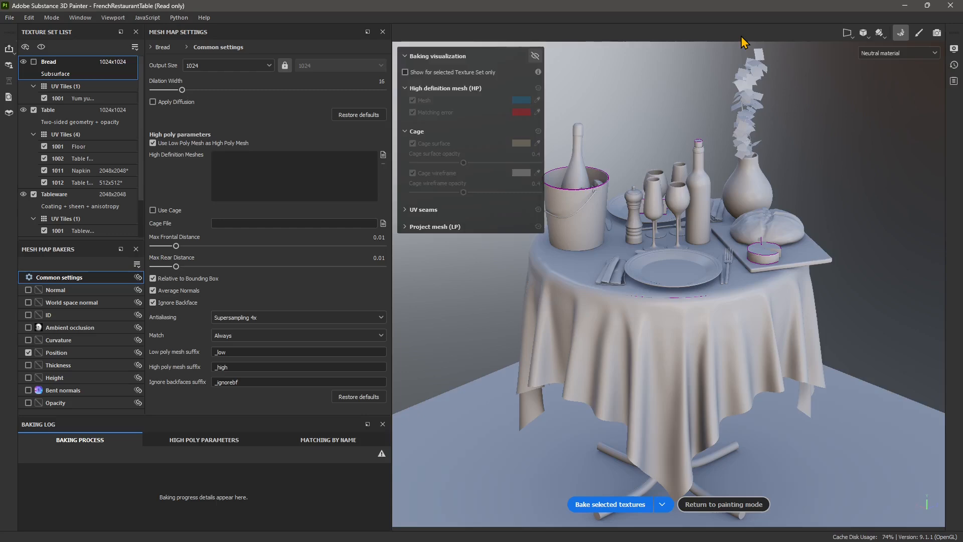
left_click(917, 35)
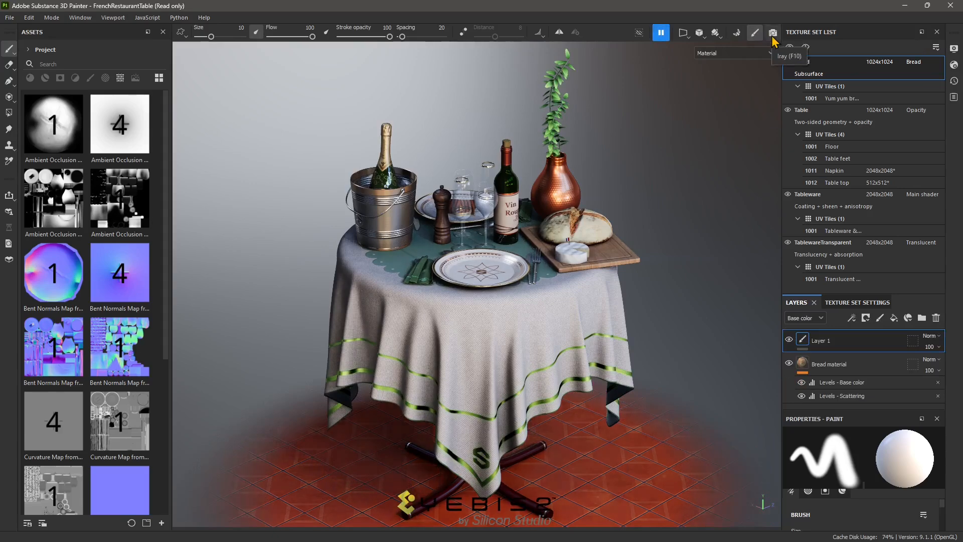
- Render the restaurant table with Iray and orbit freely to a tilted side view
left_click(773, 33)
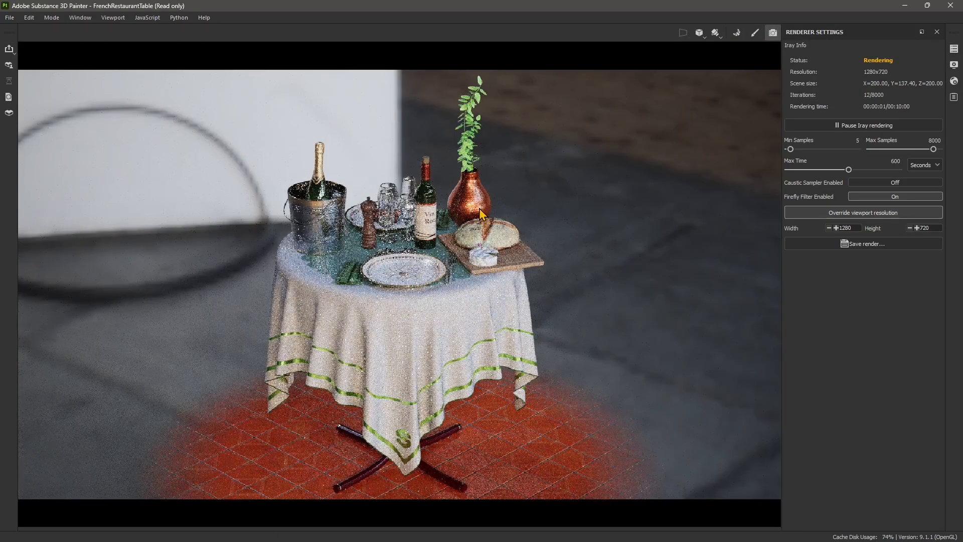
left_click_drag(522, 230, 500, 238, "alt")
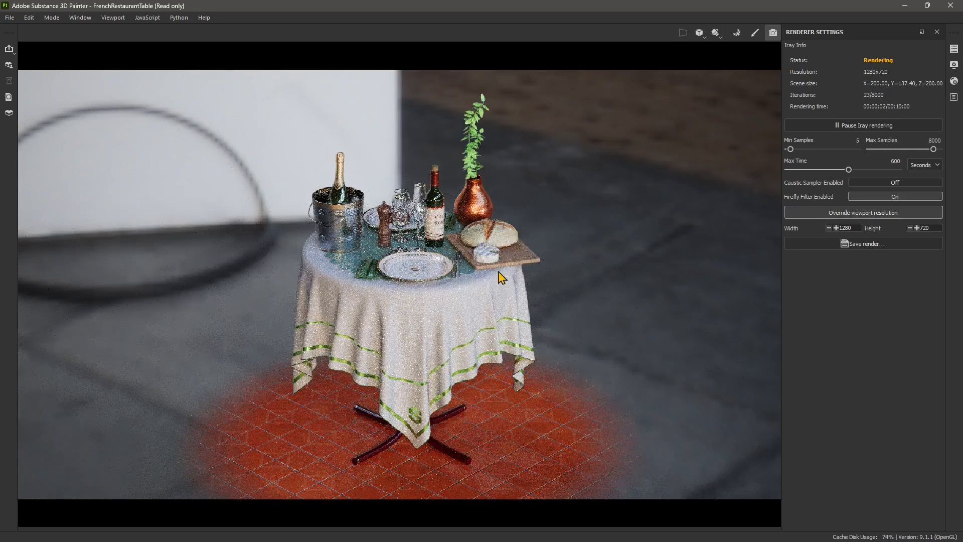
left_click_drag(482, 285, 504, 263, "alt")
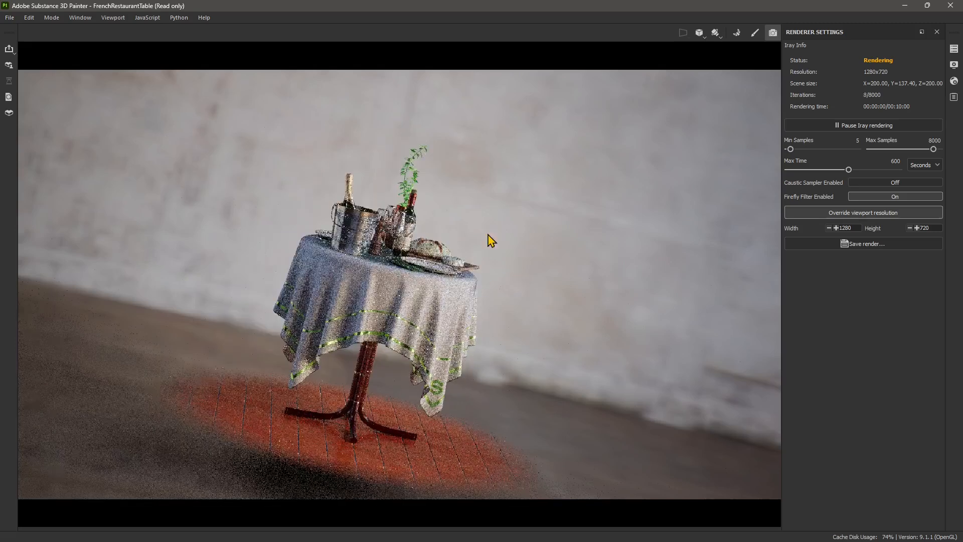
- Set the camera to constrained rotation and orbit around the rendered table
left_click(716, 33)
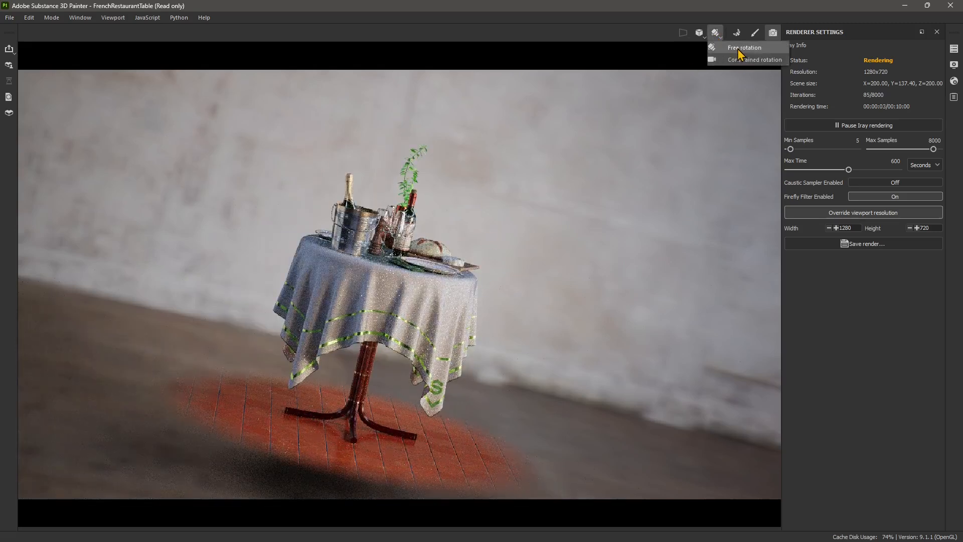
left_click(737, 60)
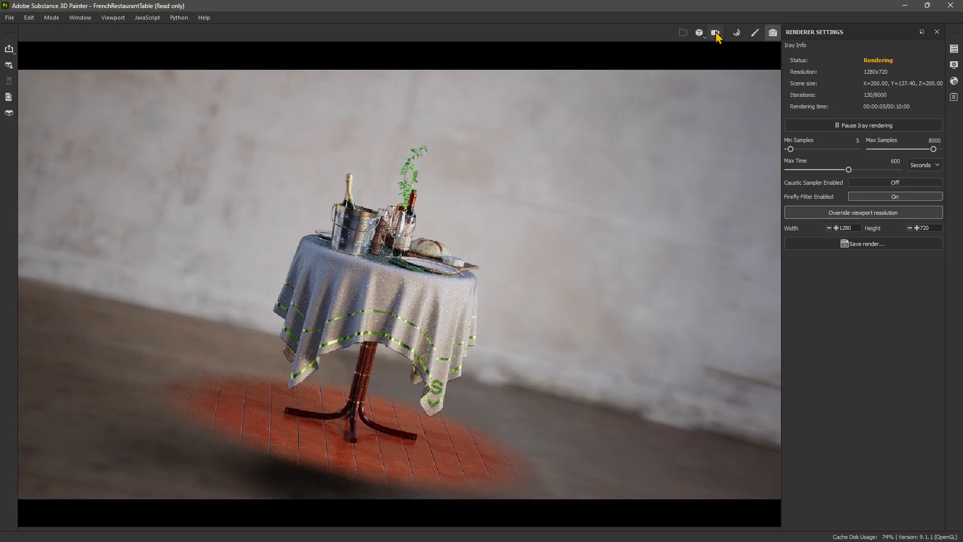
left_click_drag(466, 263, 434, 260, "alt")
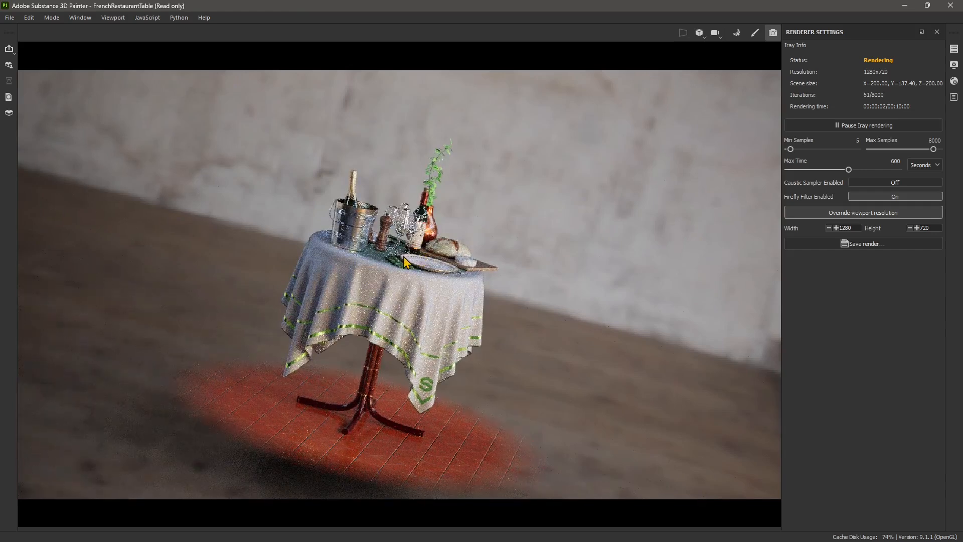
- Snap-rotate the camera to level side views of the rendered table, and orbit to a slightly raised view
key("shift")
key("alt")
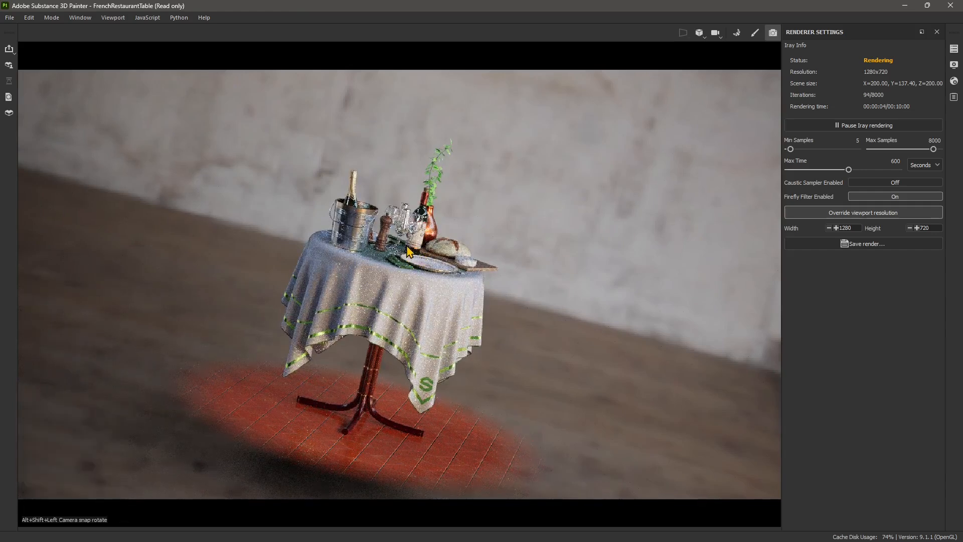
left_click_drag(407, 251, 391, 252, "alt+shift")
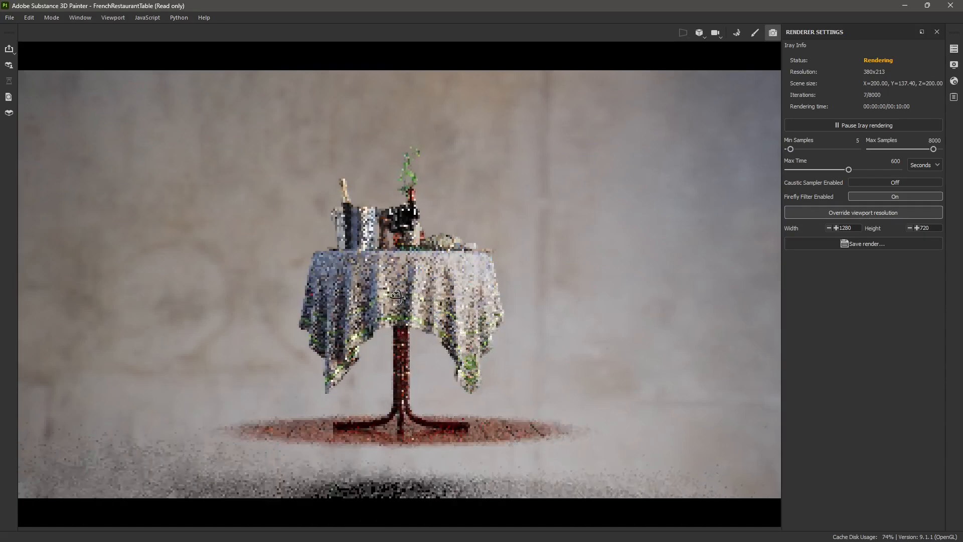
left_click_drag(392, 252, 132, 213, "alt+shift")
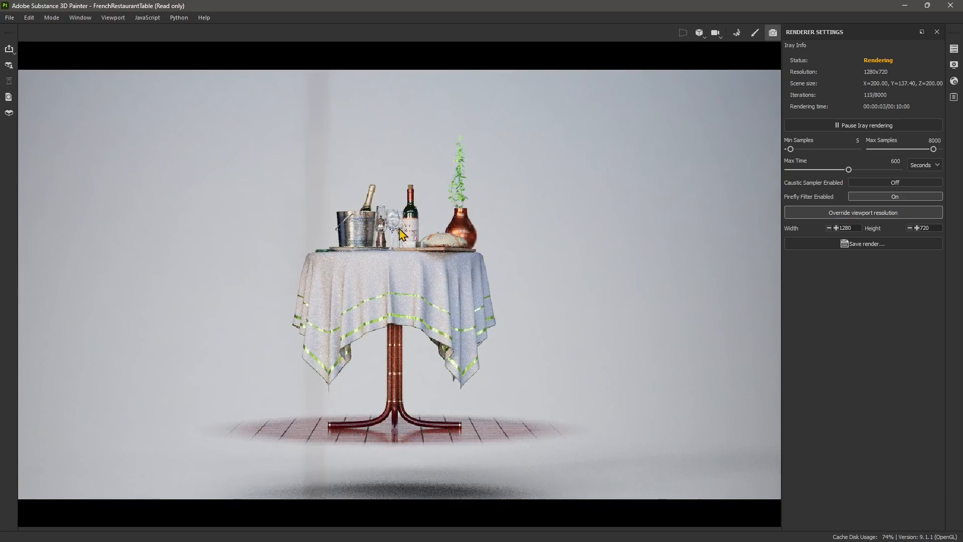
left_click_drag(394, 230, 605, 253, "alt")
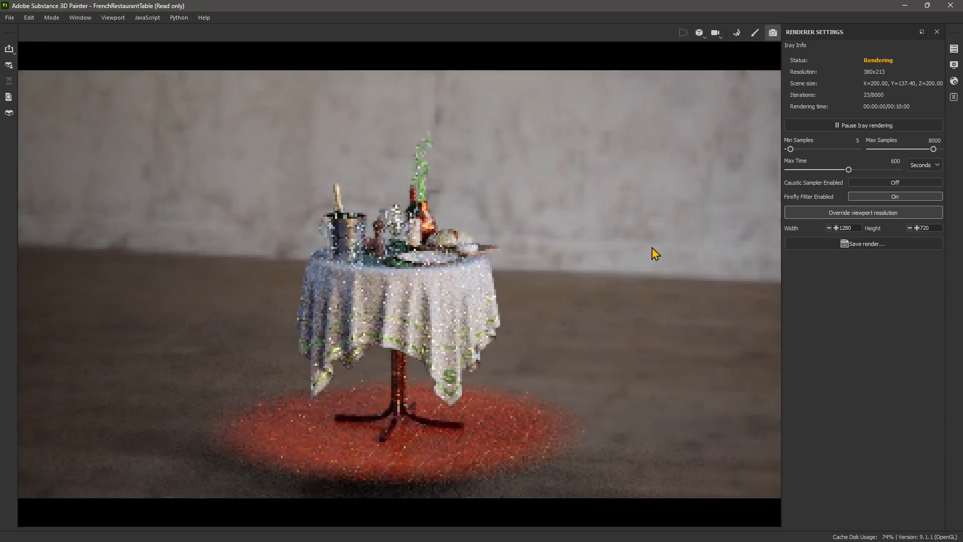
- Switch the Iray render from perspective to orthographic view
left_click(704, 38)
left_click(718, 57)
left_click(700, 36)
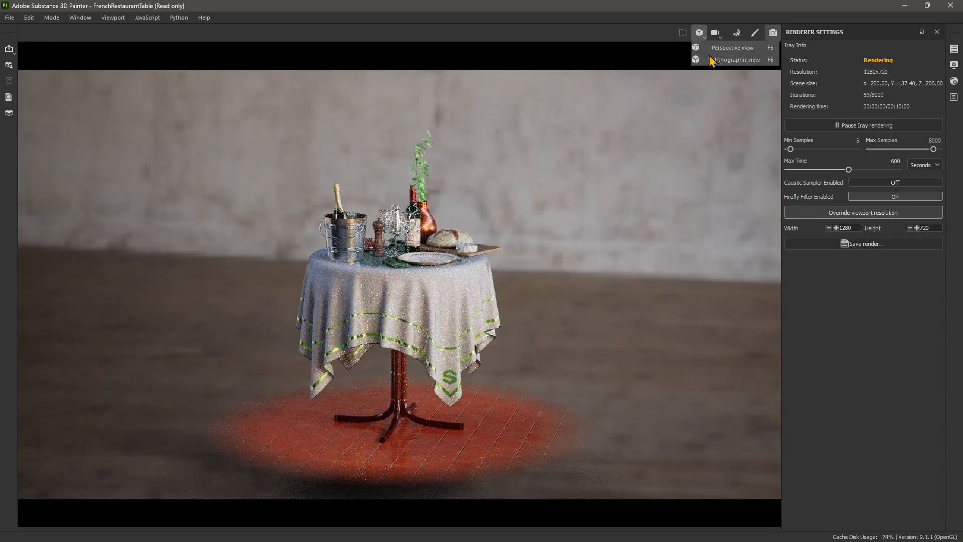
left_click(716, 61)
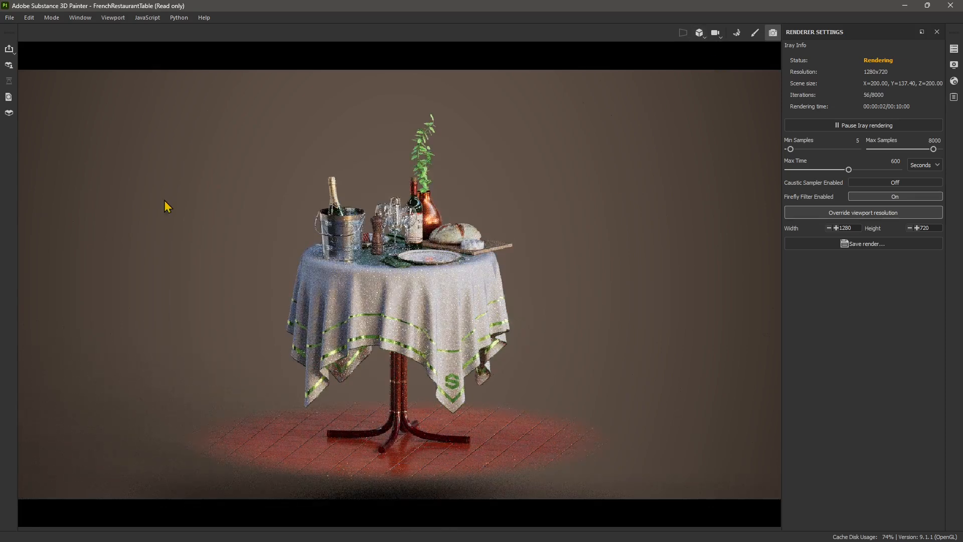
- Alternate the Iray render of the table between perspective and orthographic views, finishing in perspective view
left_click(696, 35)
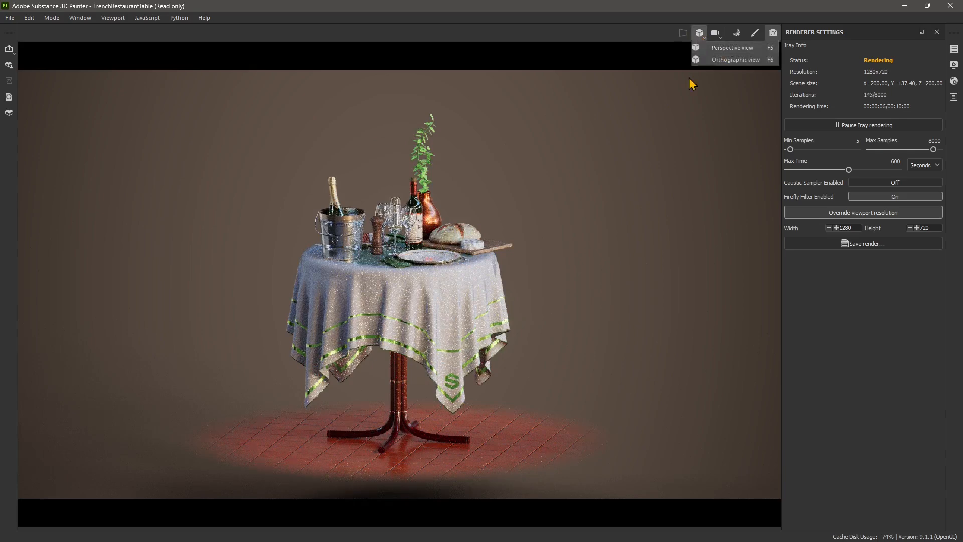
left_click(728, 60)
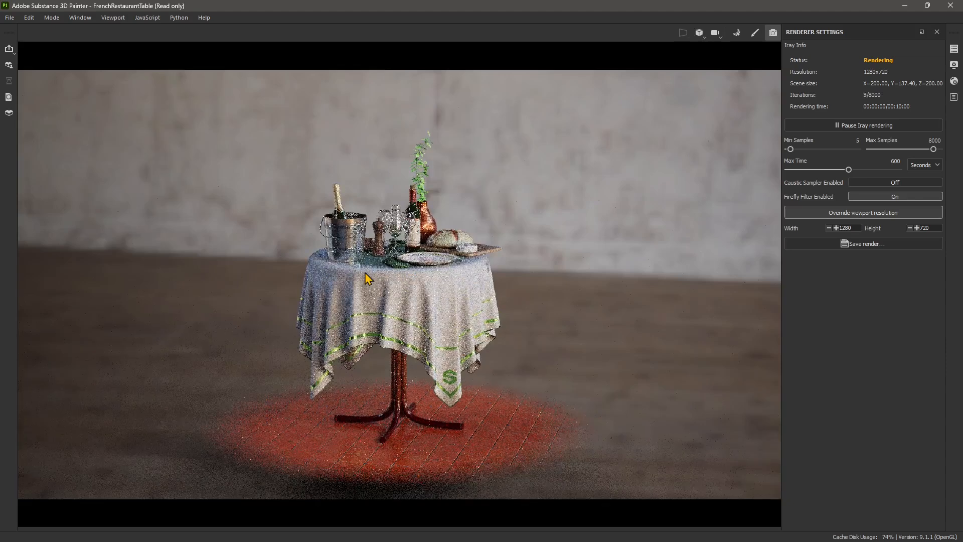
left_click(700, 33)
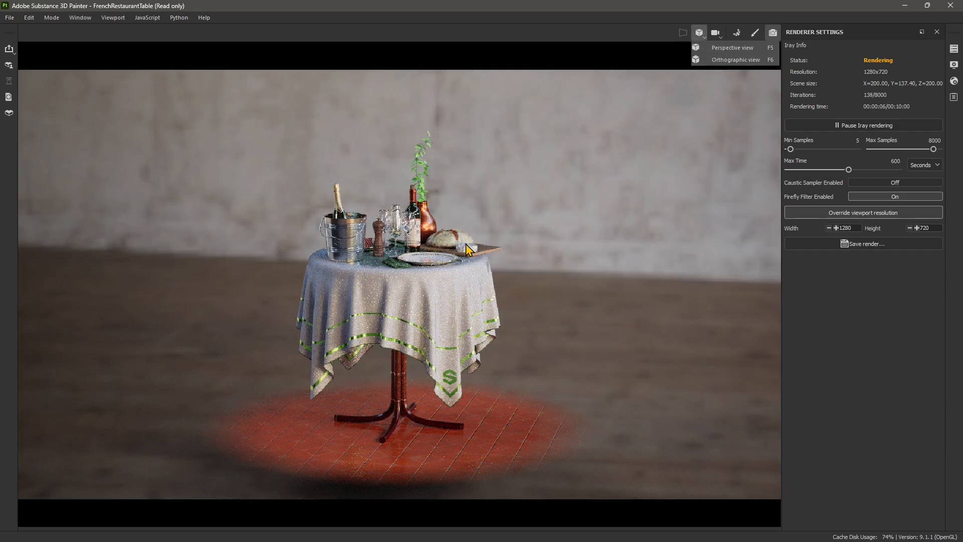
left_click(722, 60)
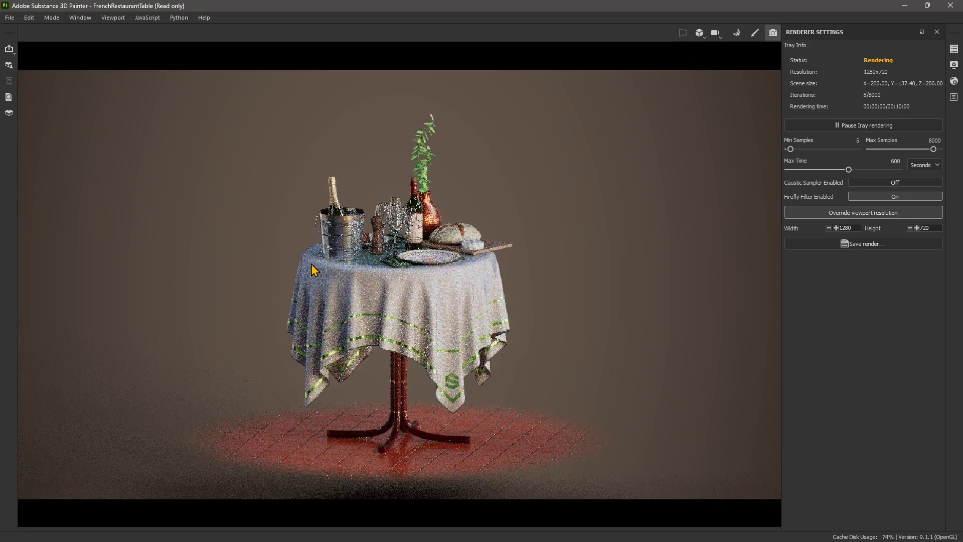
left_click(700, 38)
left_click(701, 49)
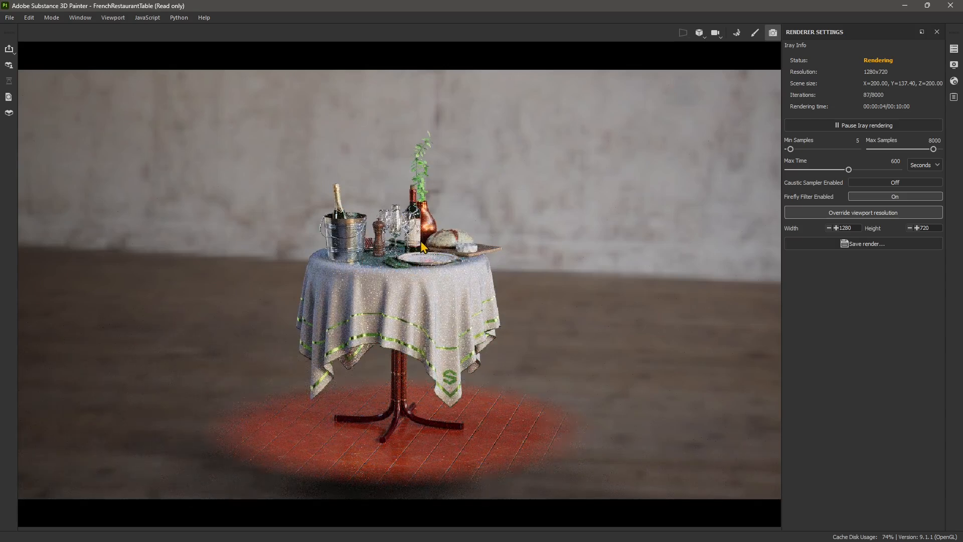
- Rotate the environment lighting around the table in the Iray render, and again in painting mode
key("shift")
right_click_drag(439, 250, 482, 282, "shift")
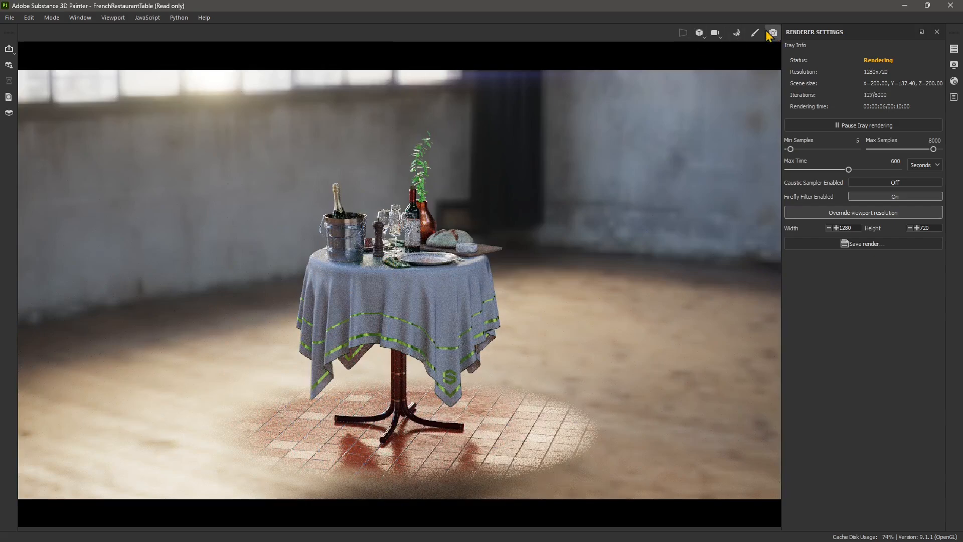
left_click(770, 34)
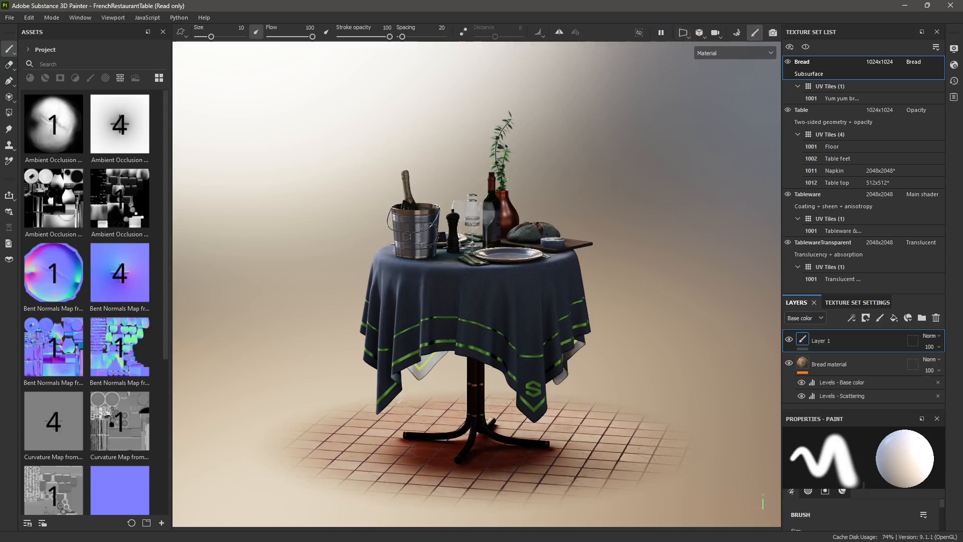
mouse_move(428, 187)
right_mouse_down("shift")
mouse_move(457, 193)
mouse_move(375, 212)
mouse_move(424, 227)
right_mouse_up("shift")
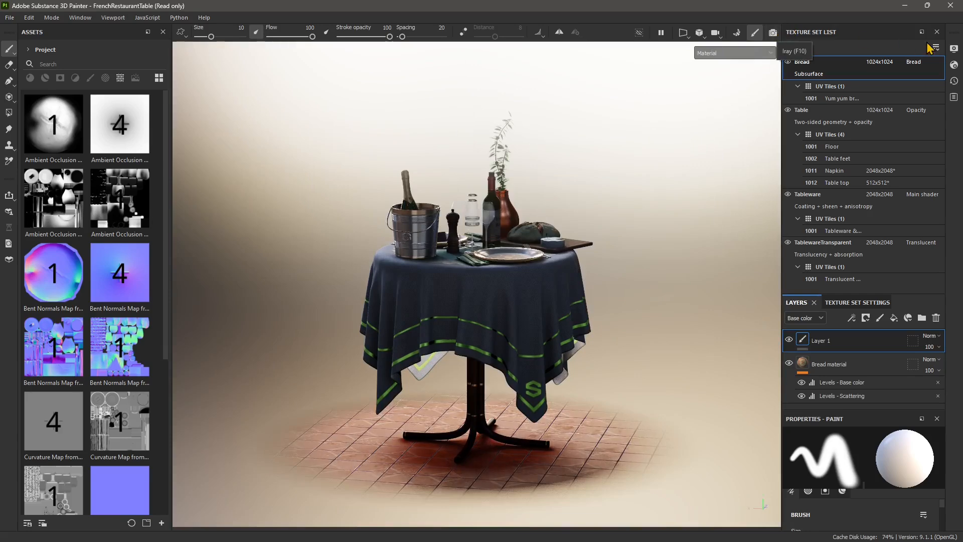
- Open the display settings and switch the painting viewport to orthographic view
left_click(955, 49)
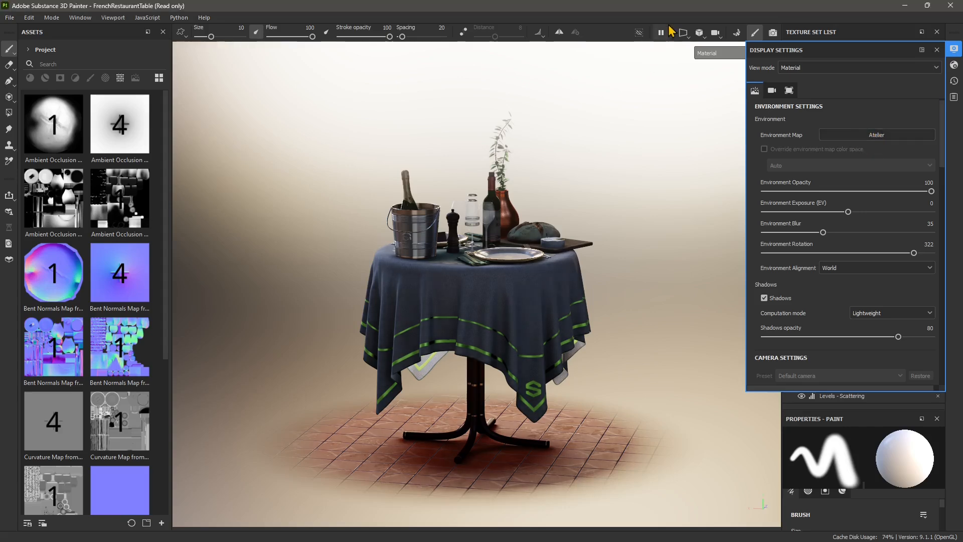
left_click(684, 38)
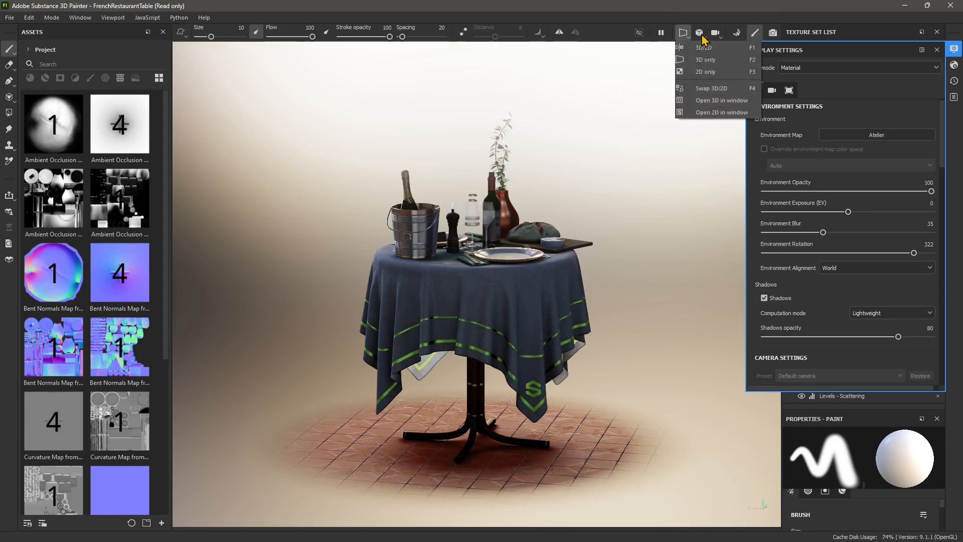
left_click(726, 60)
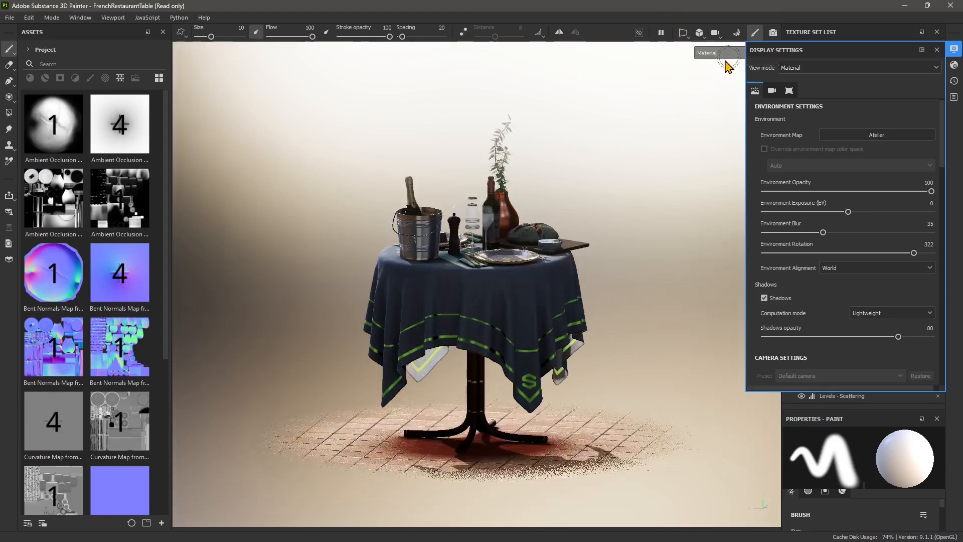
left_click(715, 36)
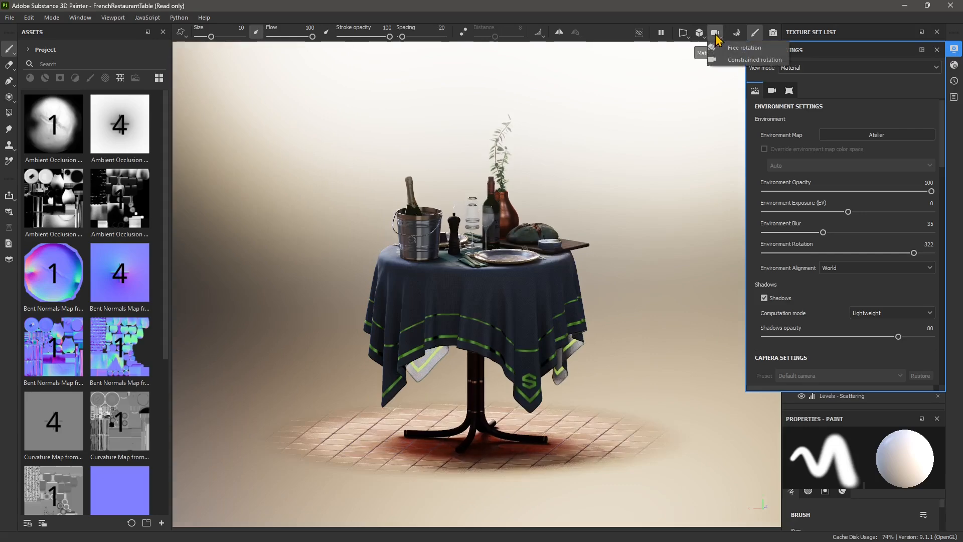
- Render the orthographic view of the table with Iray and rotate the environment lighting around it
left_click(739, 33)
left_click(773, 33)
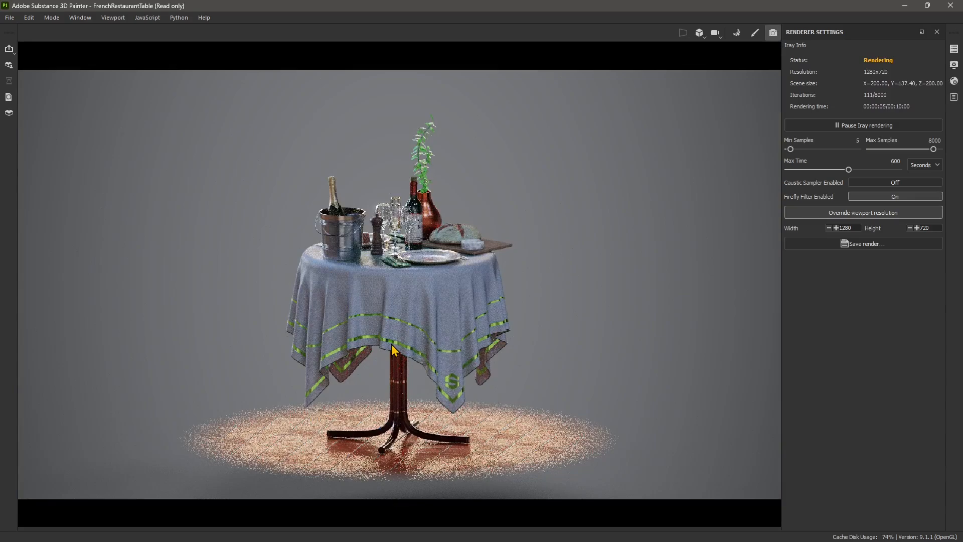
scroll(374, 353, "up", 2)
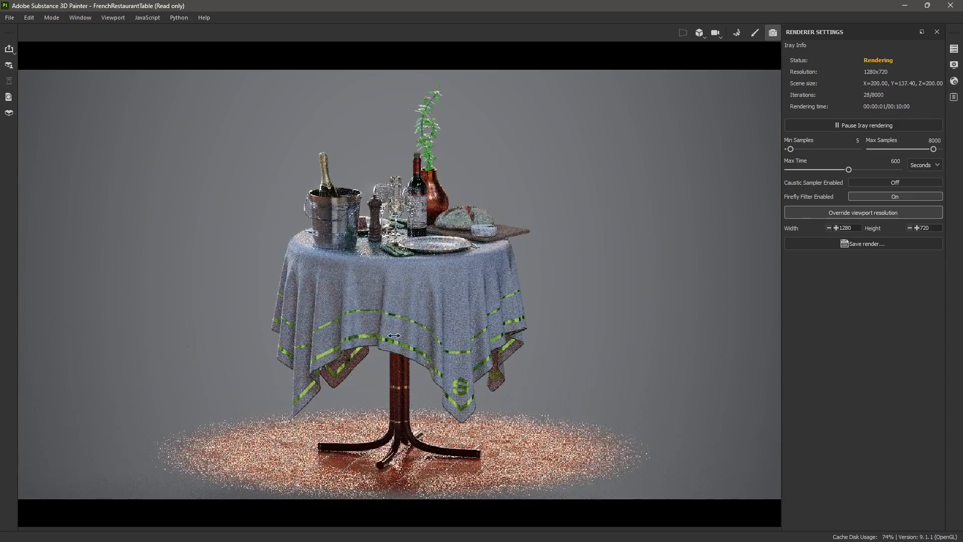
right_click_drag(394, 336, 412, 359, "shift")
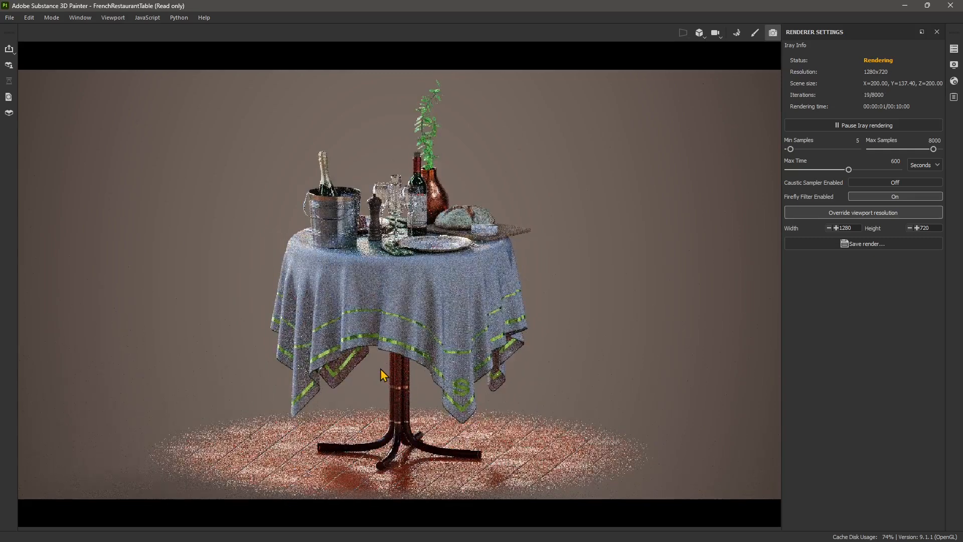